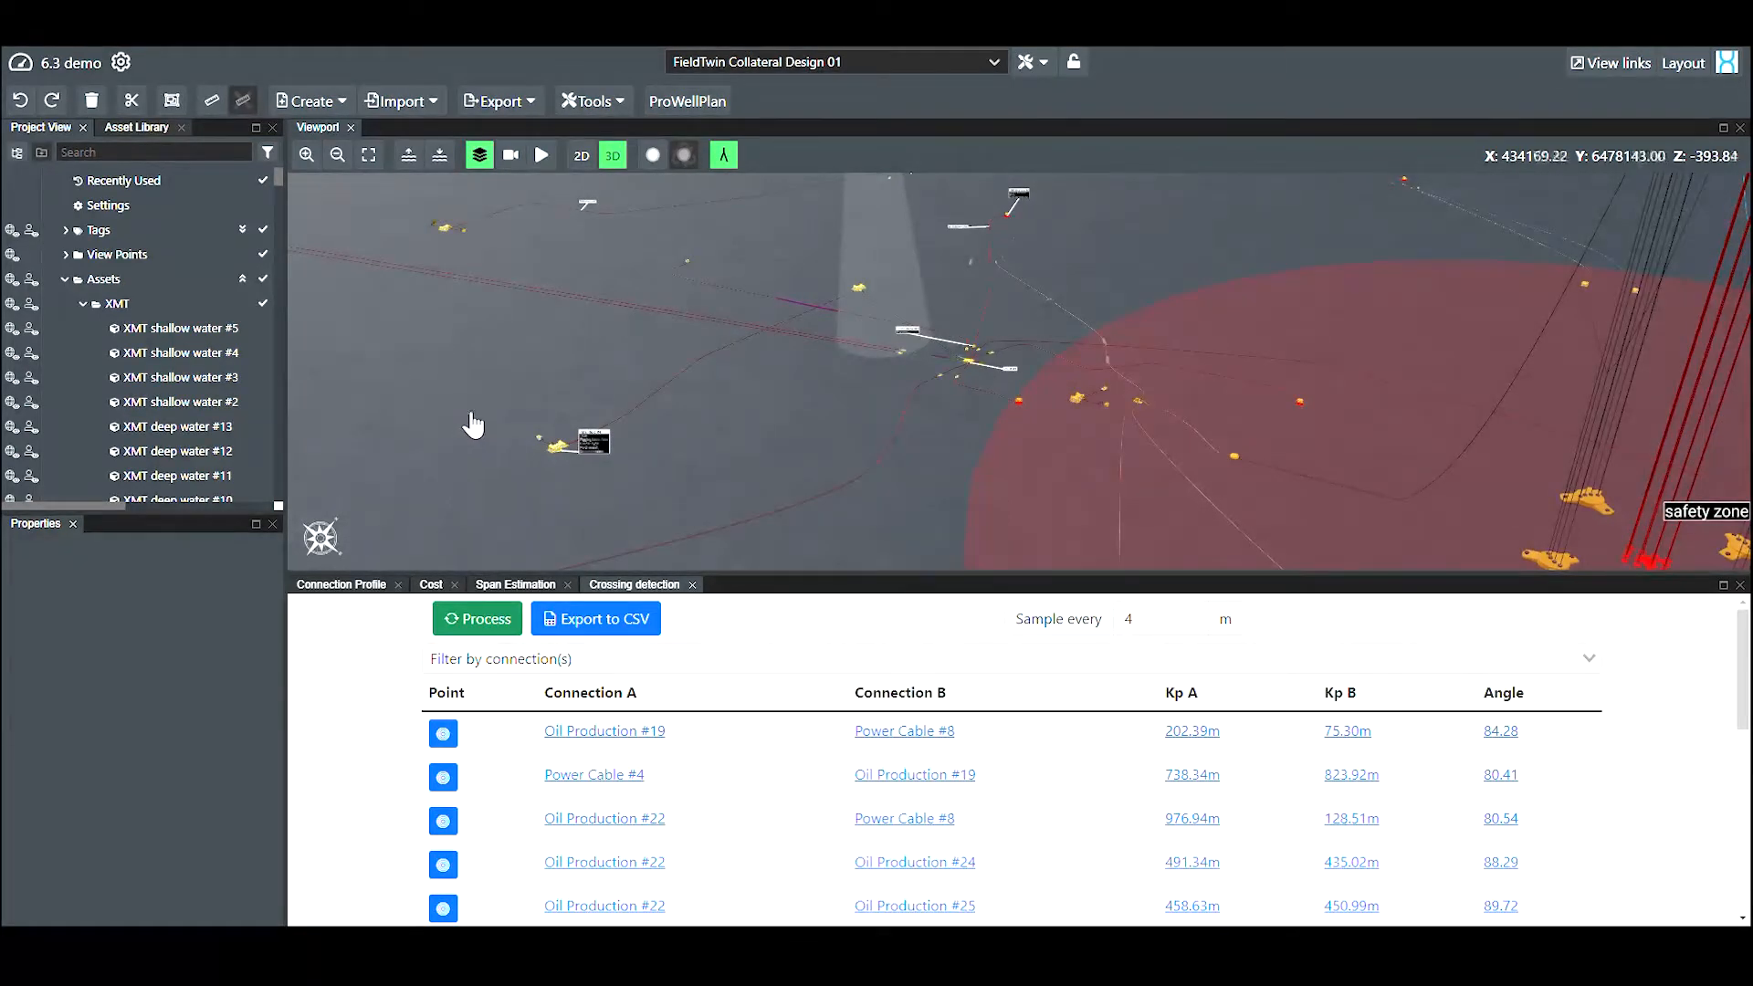
Step: Enlarge the crossing detection results area and review the full list of detected crossings between connections
drag(470, 414, 470, 402)
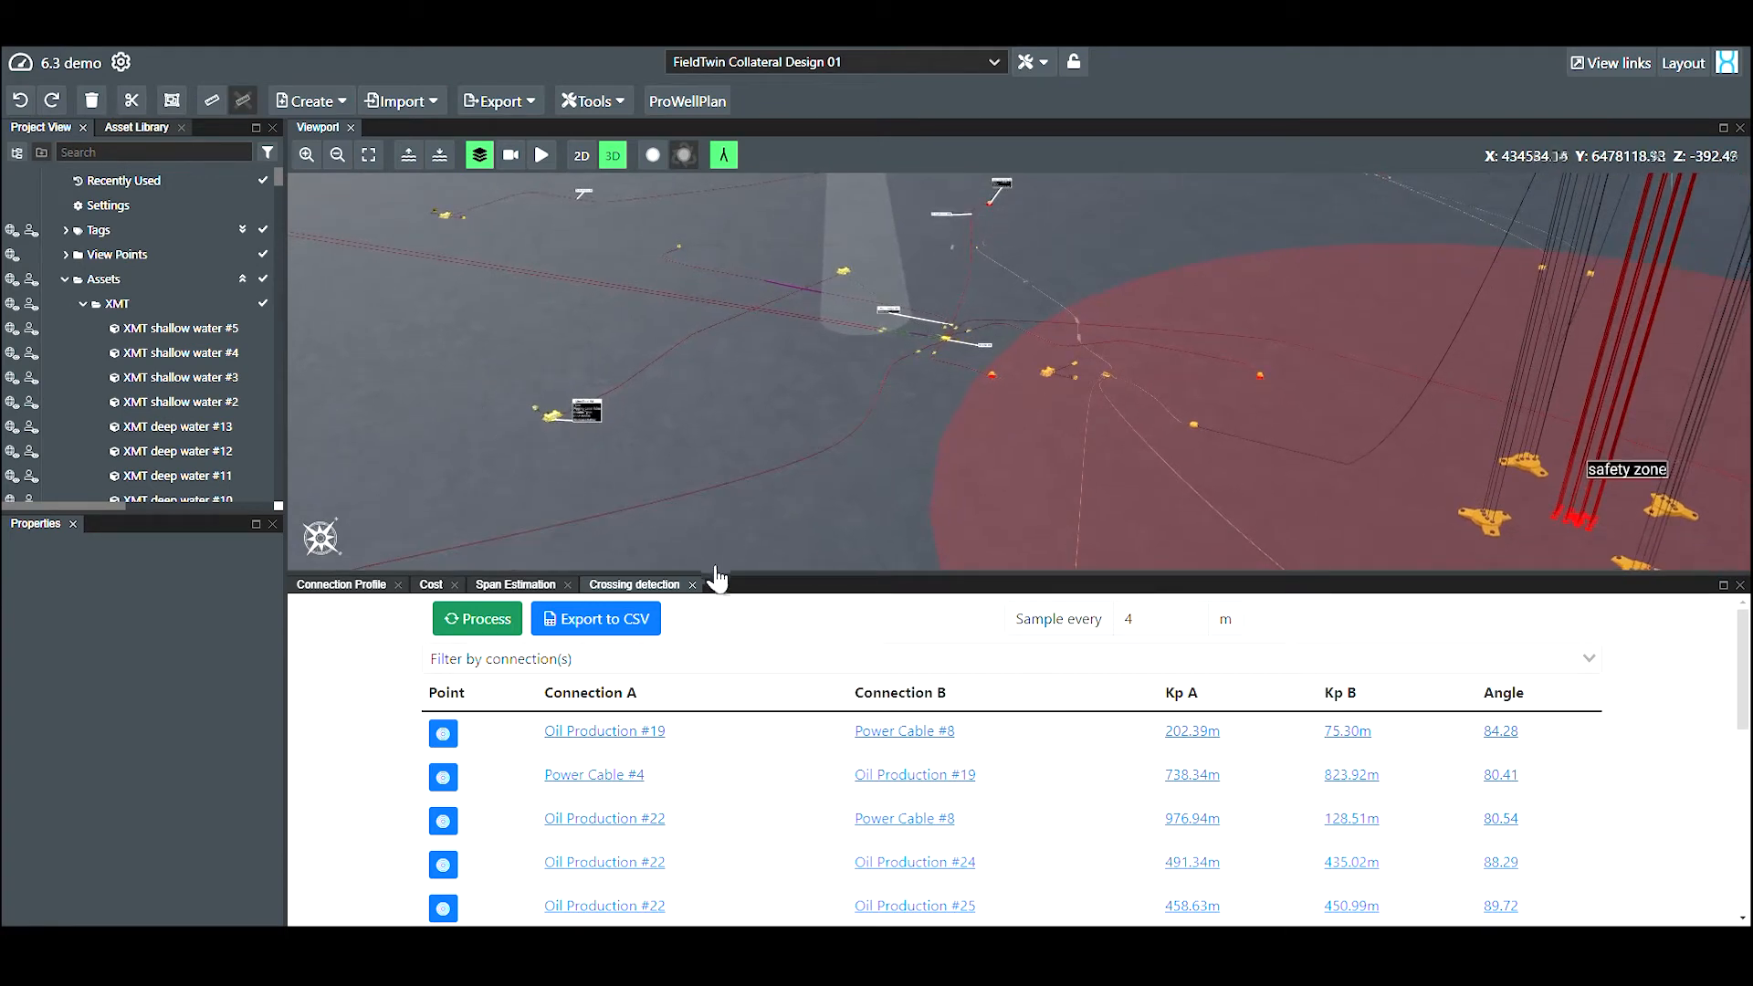
drag(715, 581, 715, 537)
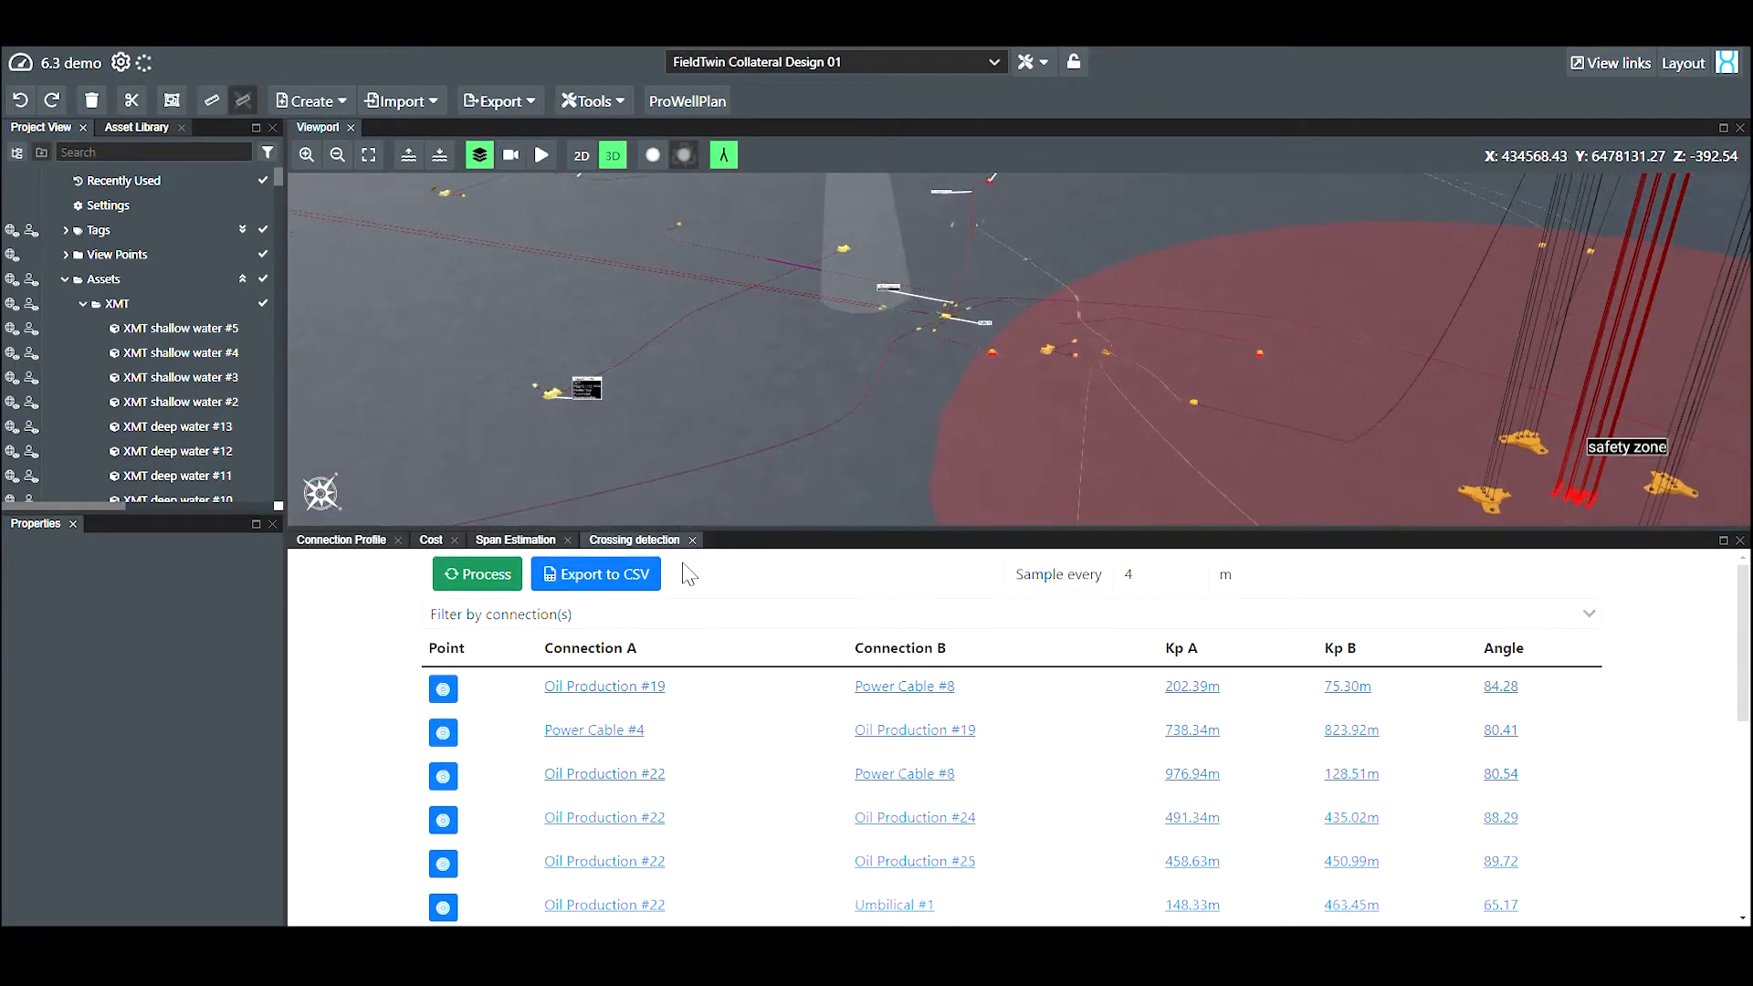
scroll(635, 702, down, 2)
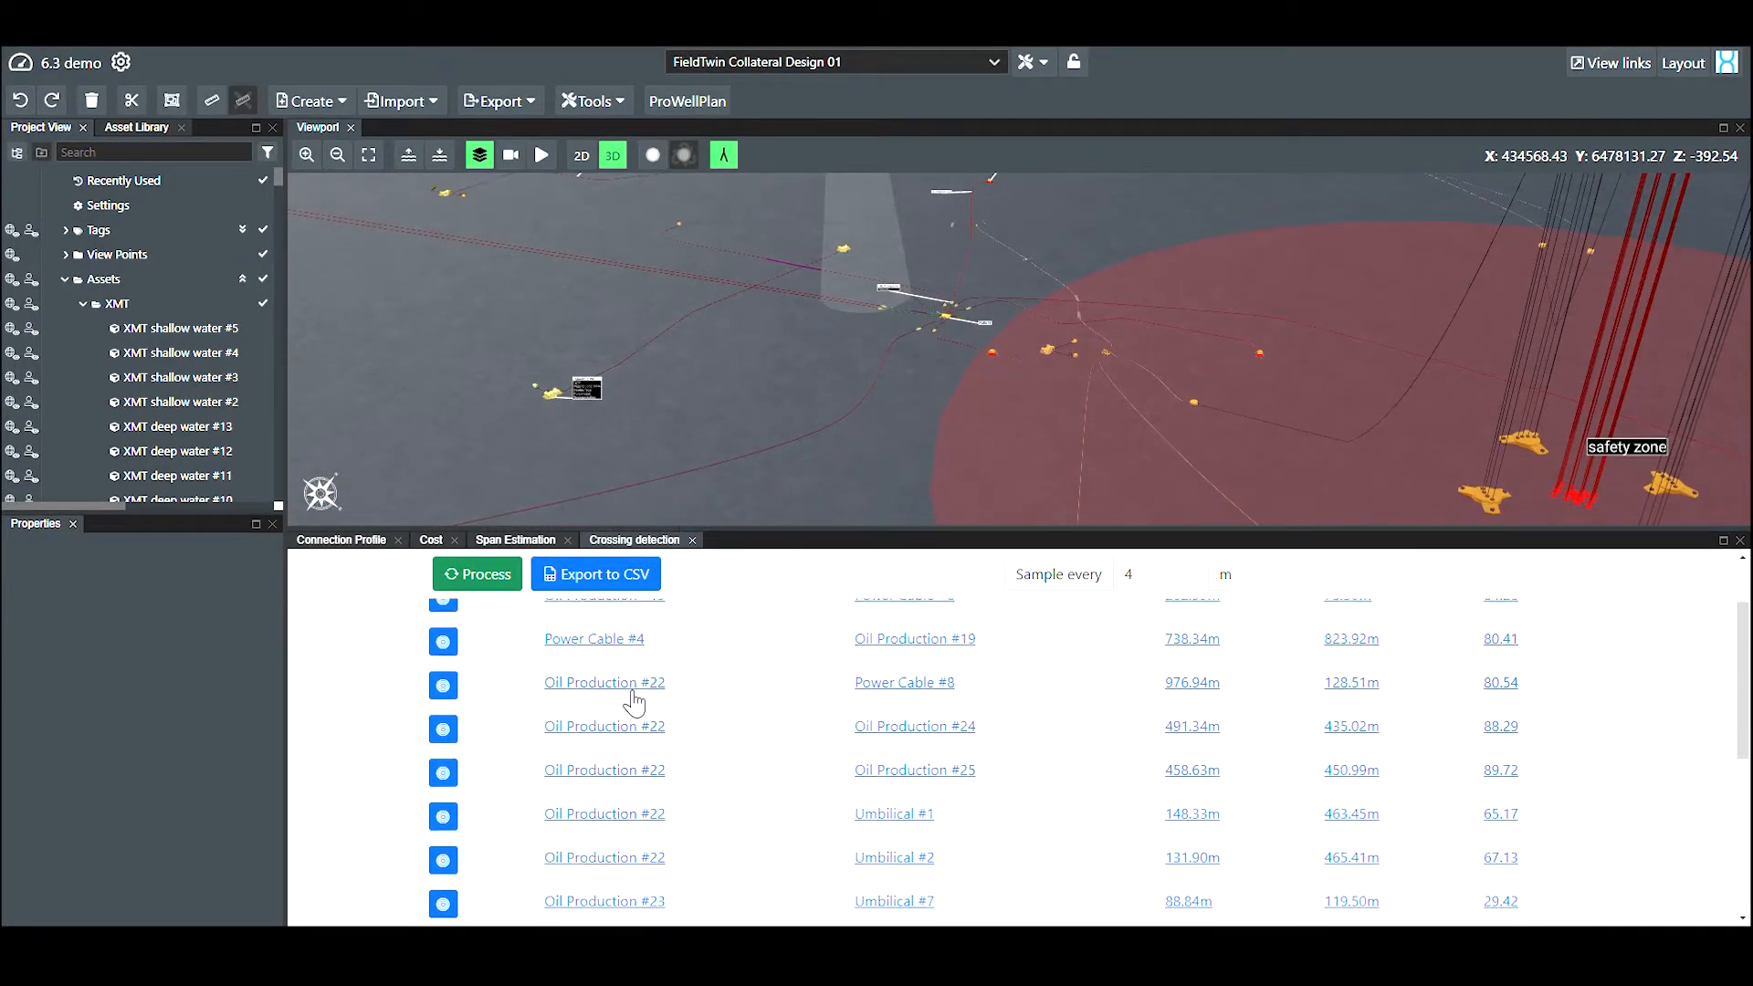
scroll(634, 702, down, 2)
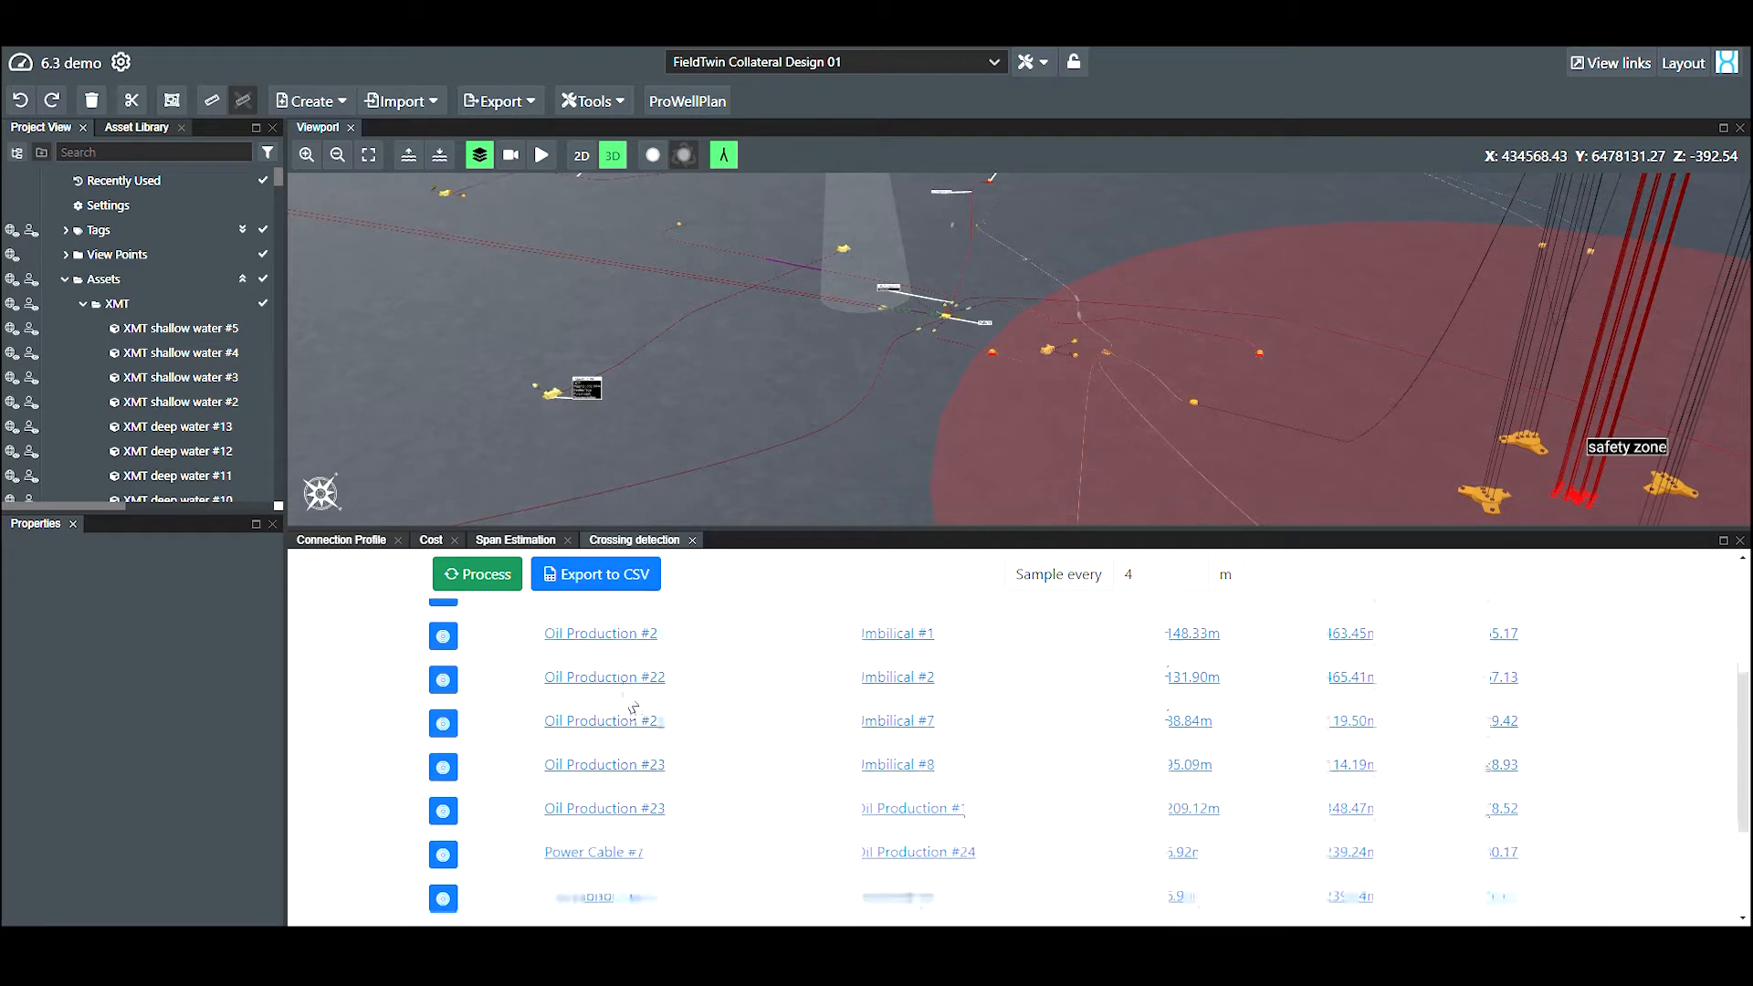
scroll(629, 702, down, 1)
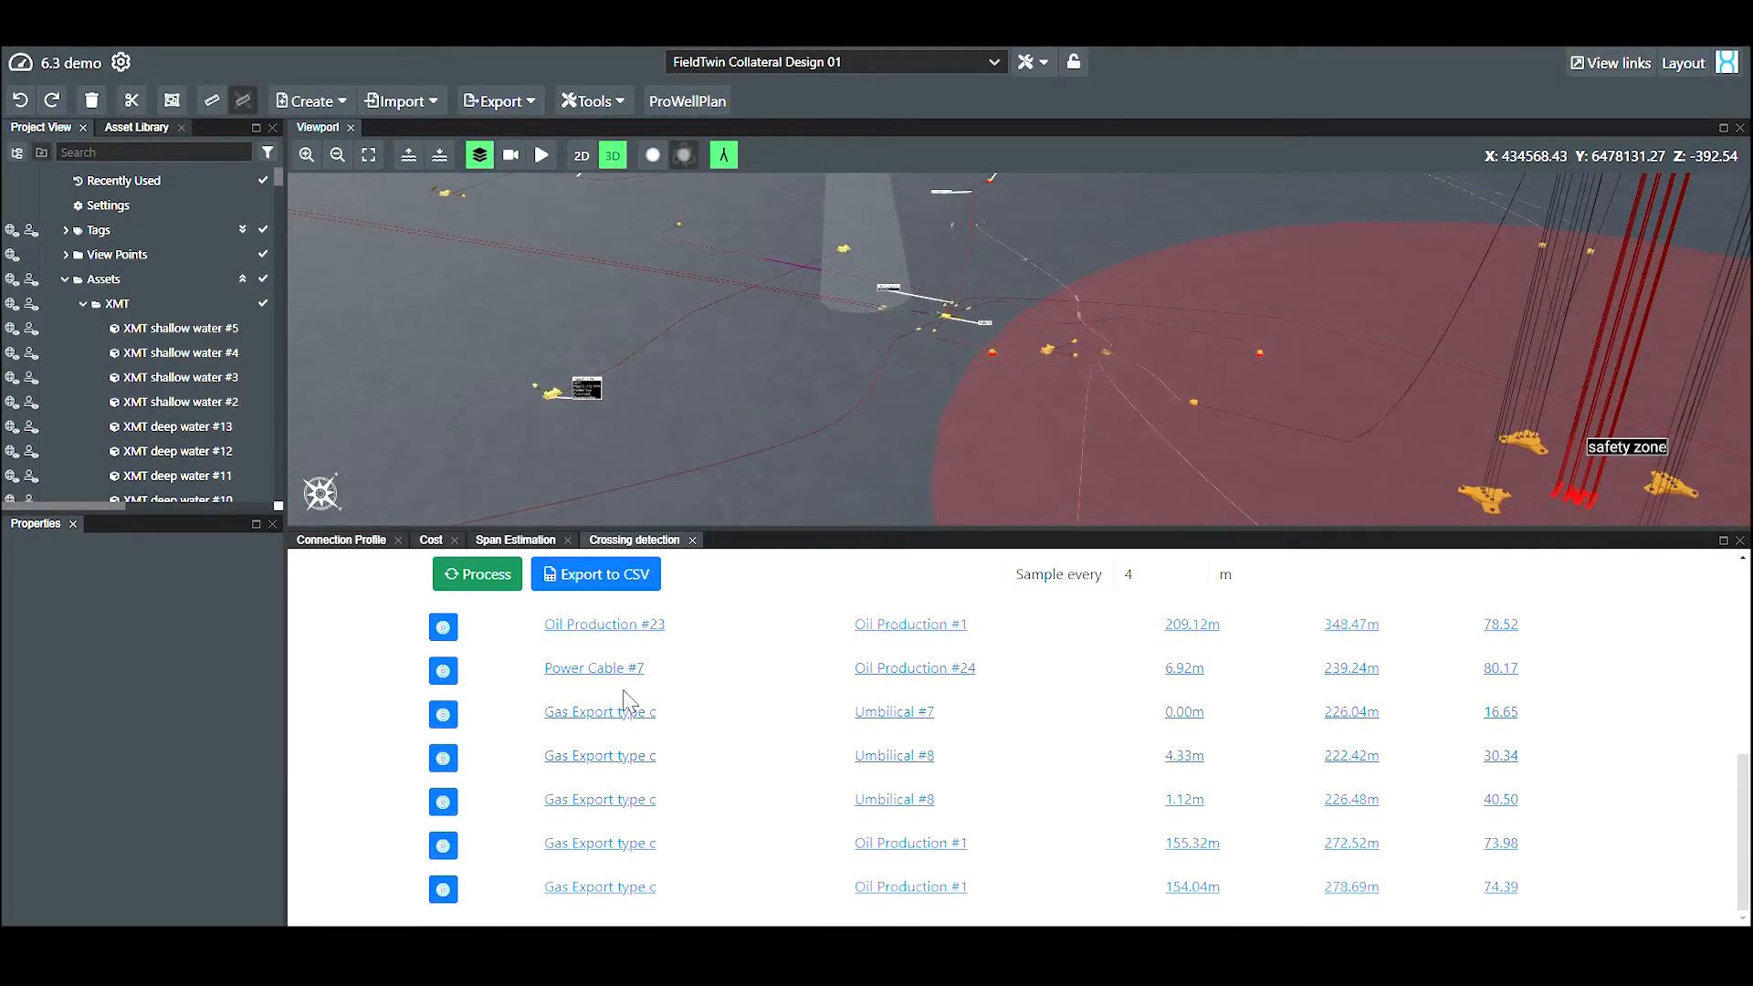
scroll(625, 693, up, 6)
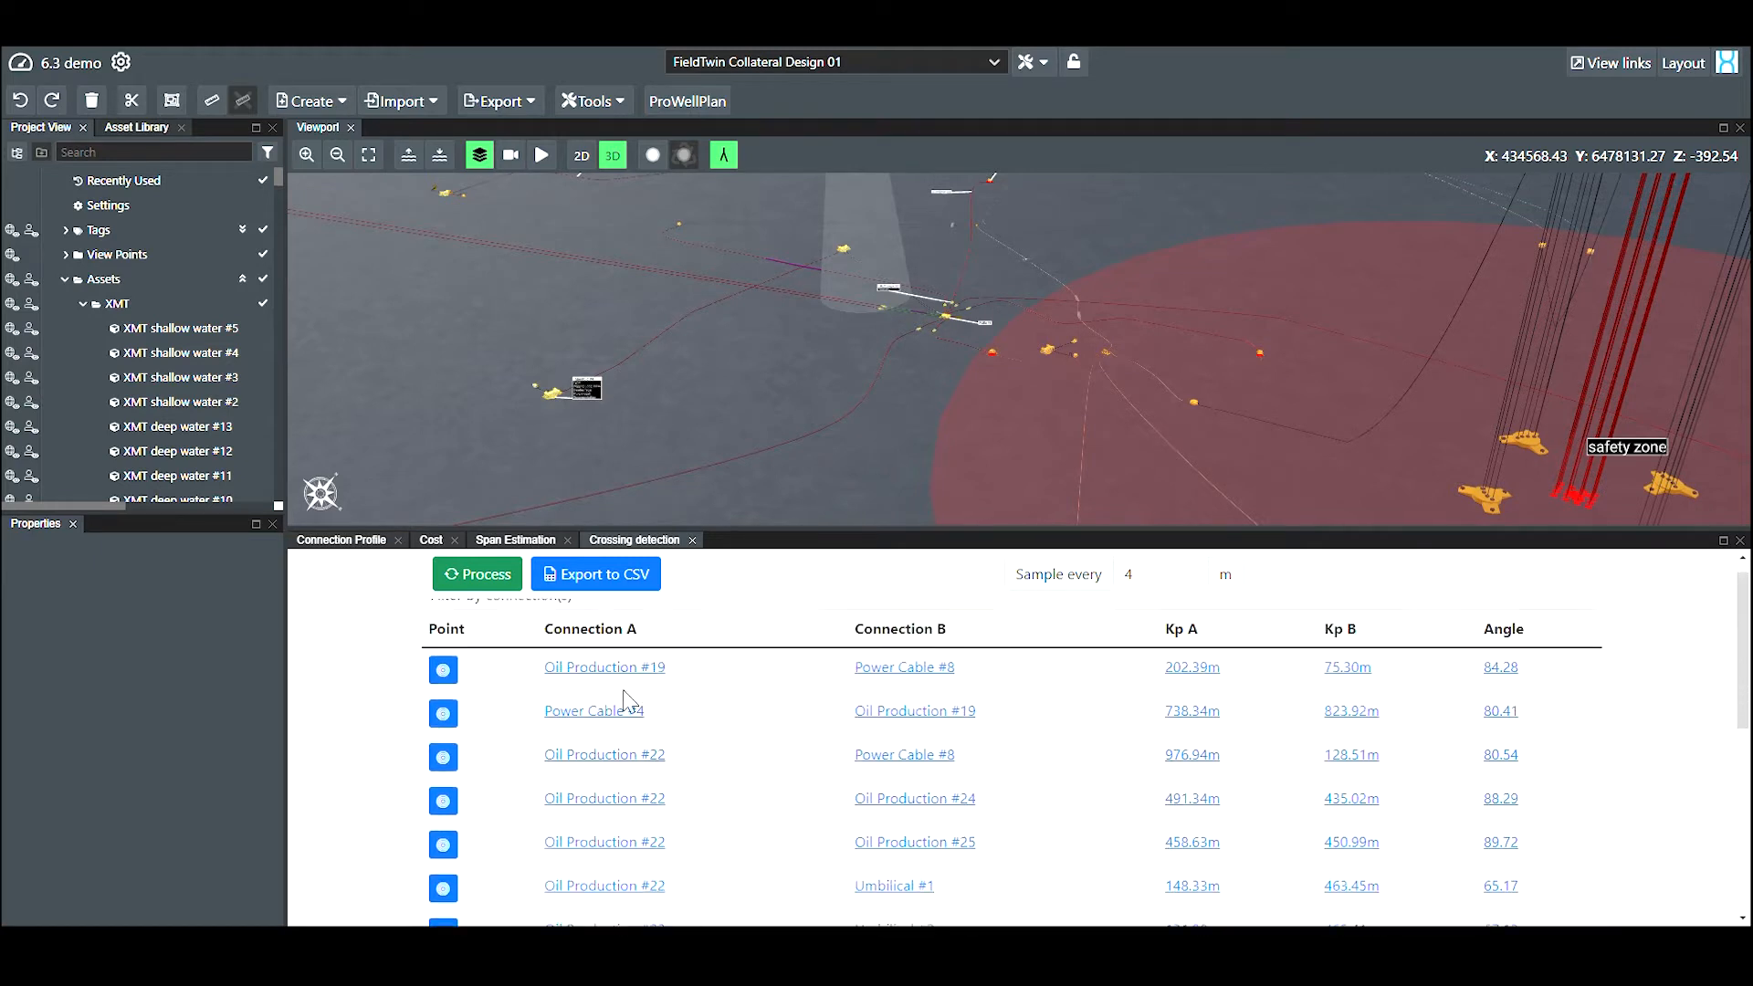
scroll(626, 701, up, 1)
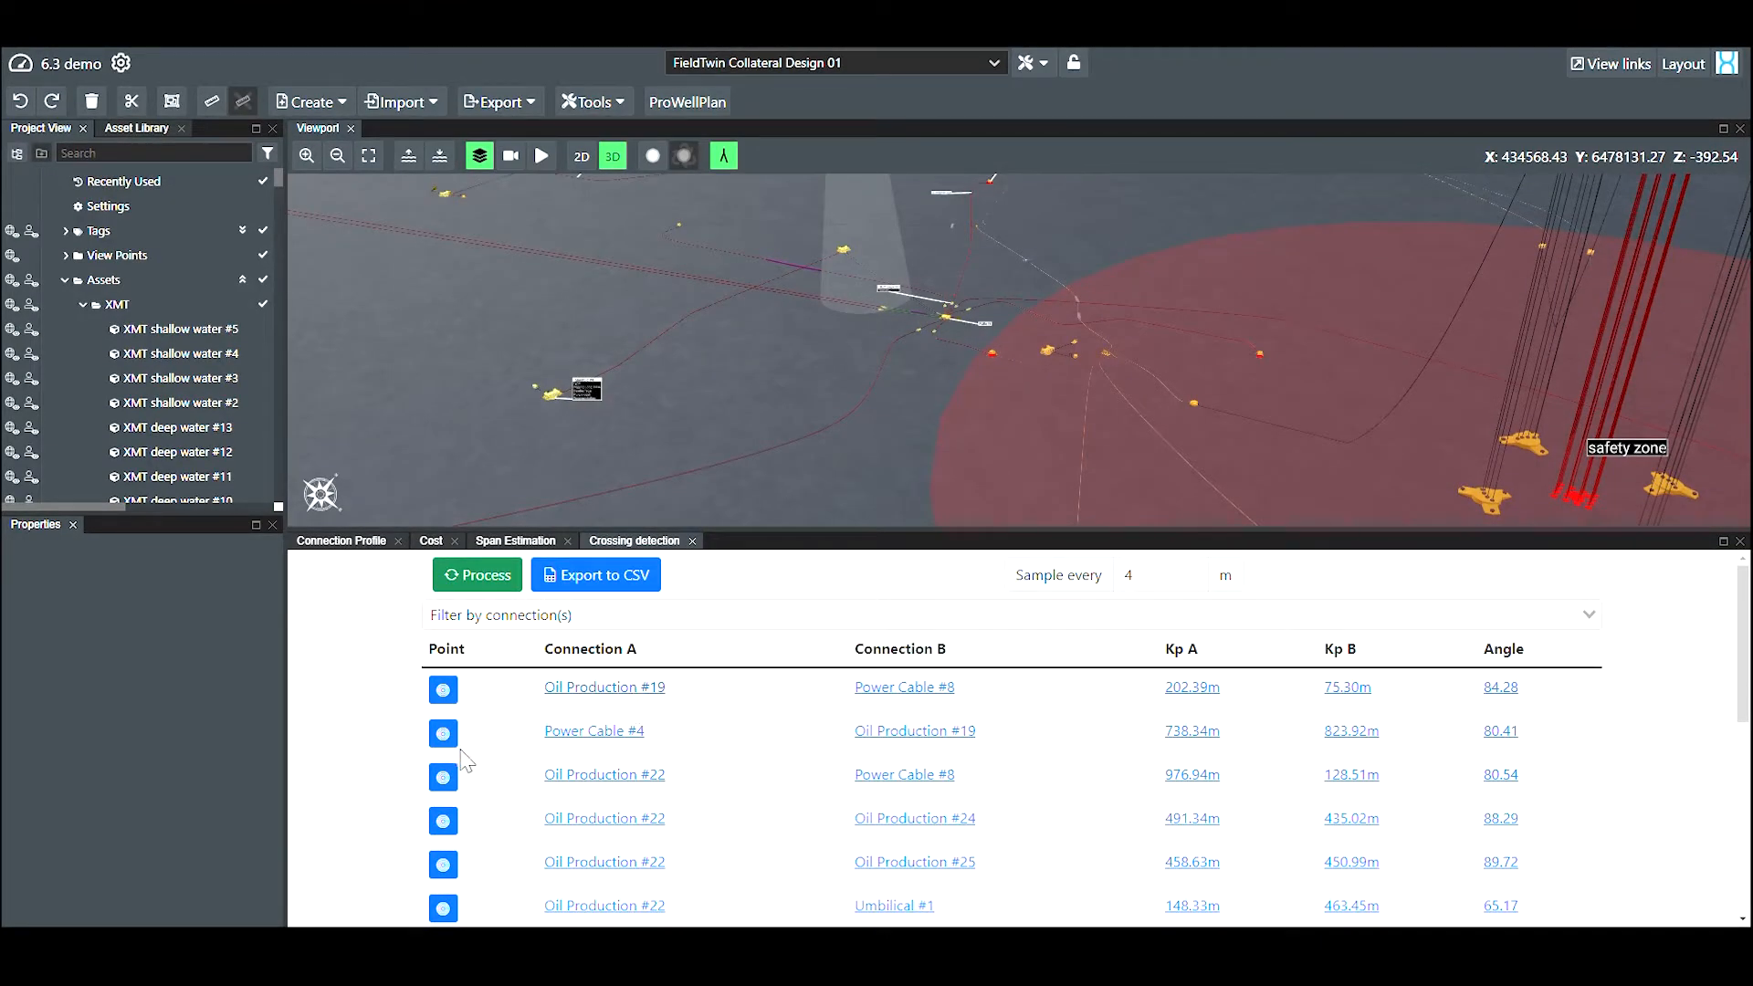
Step: Locate Oil Production #22's crossings with Power Cable #8 and Oil Production #24 in the scene, and export the crossings to CSV
click(443, 778)
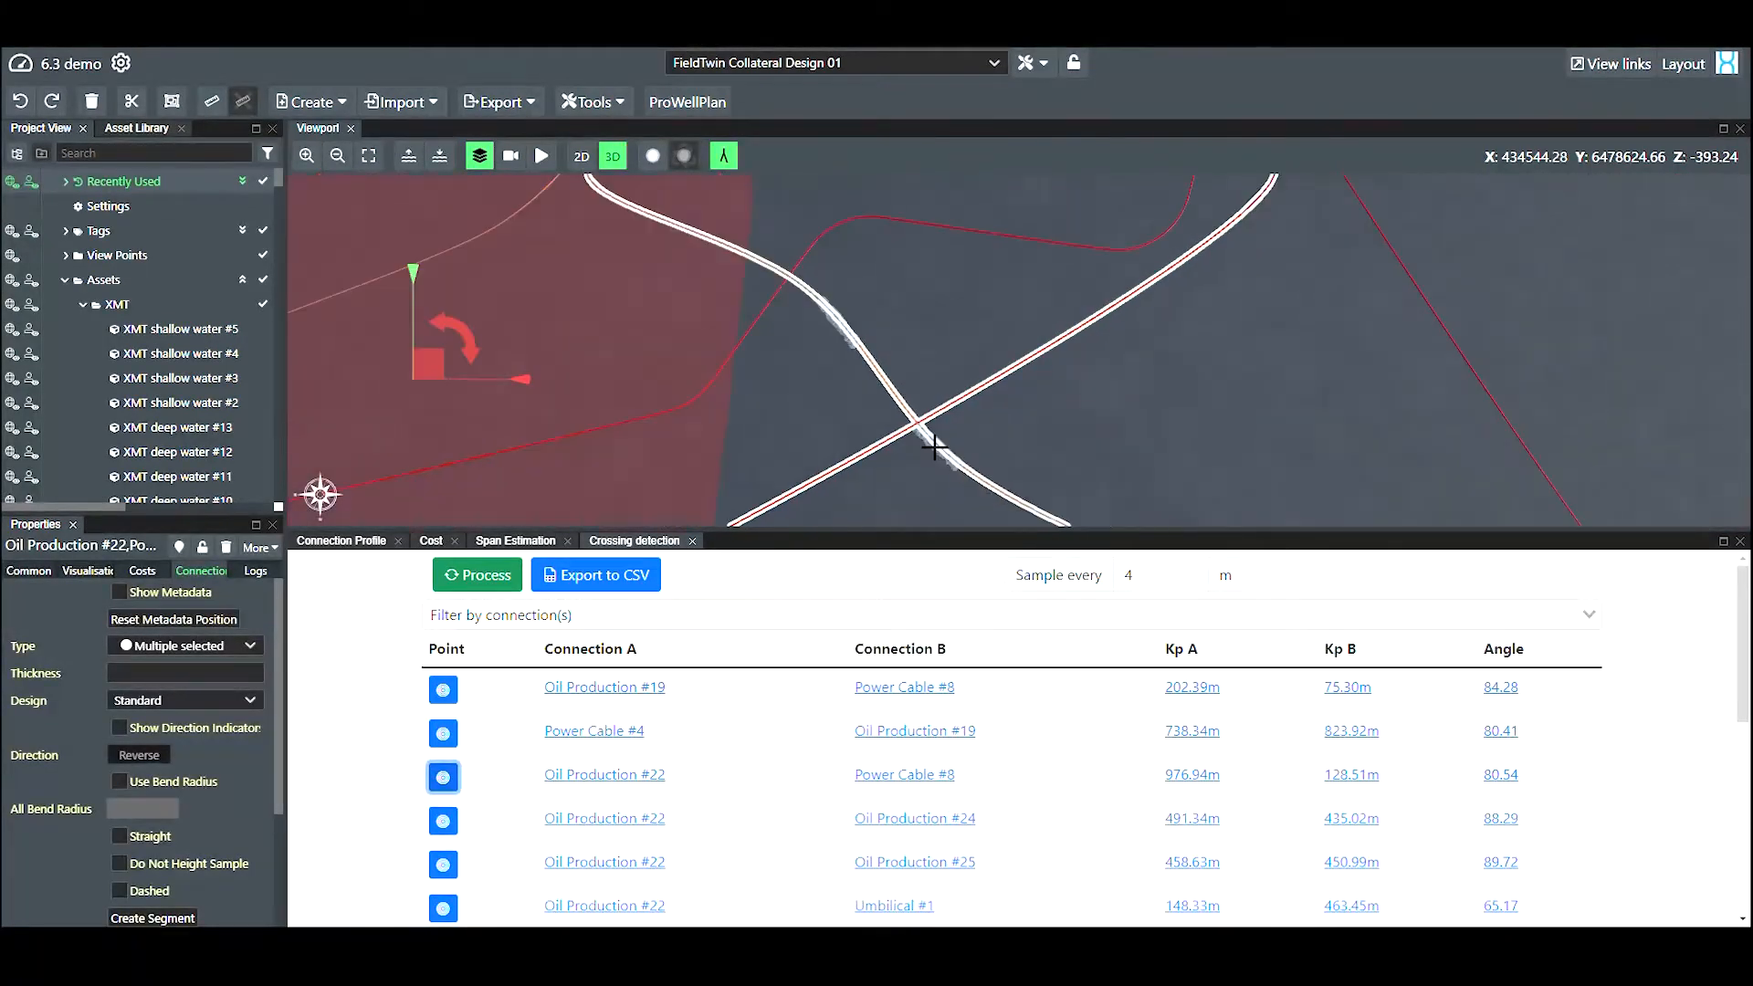
click(444, 821)
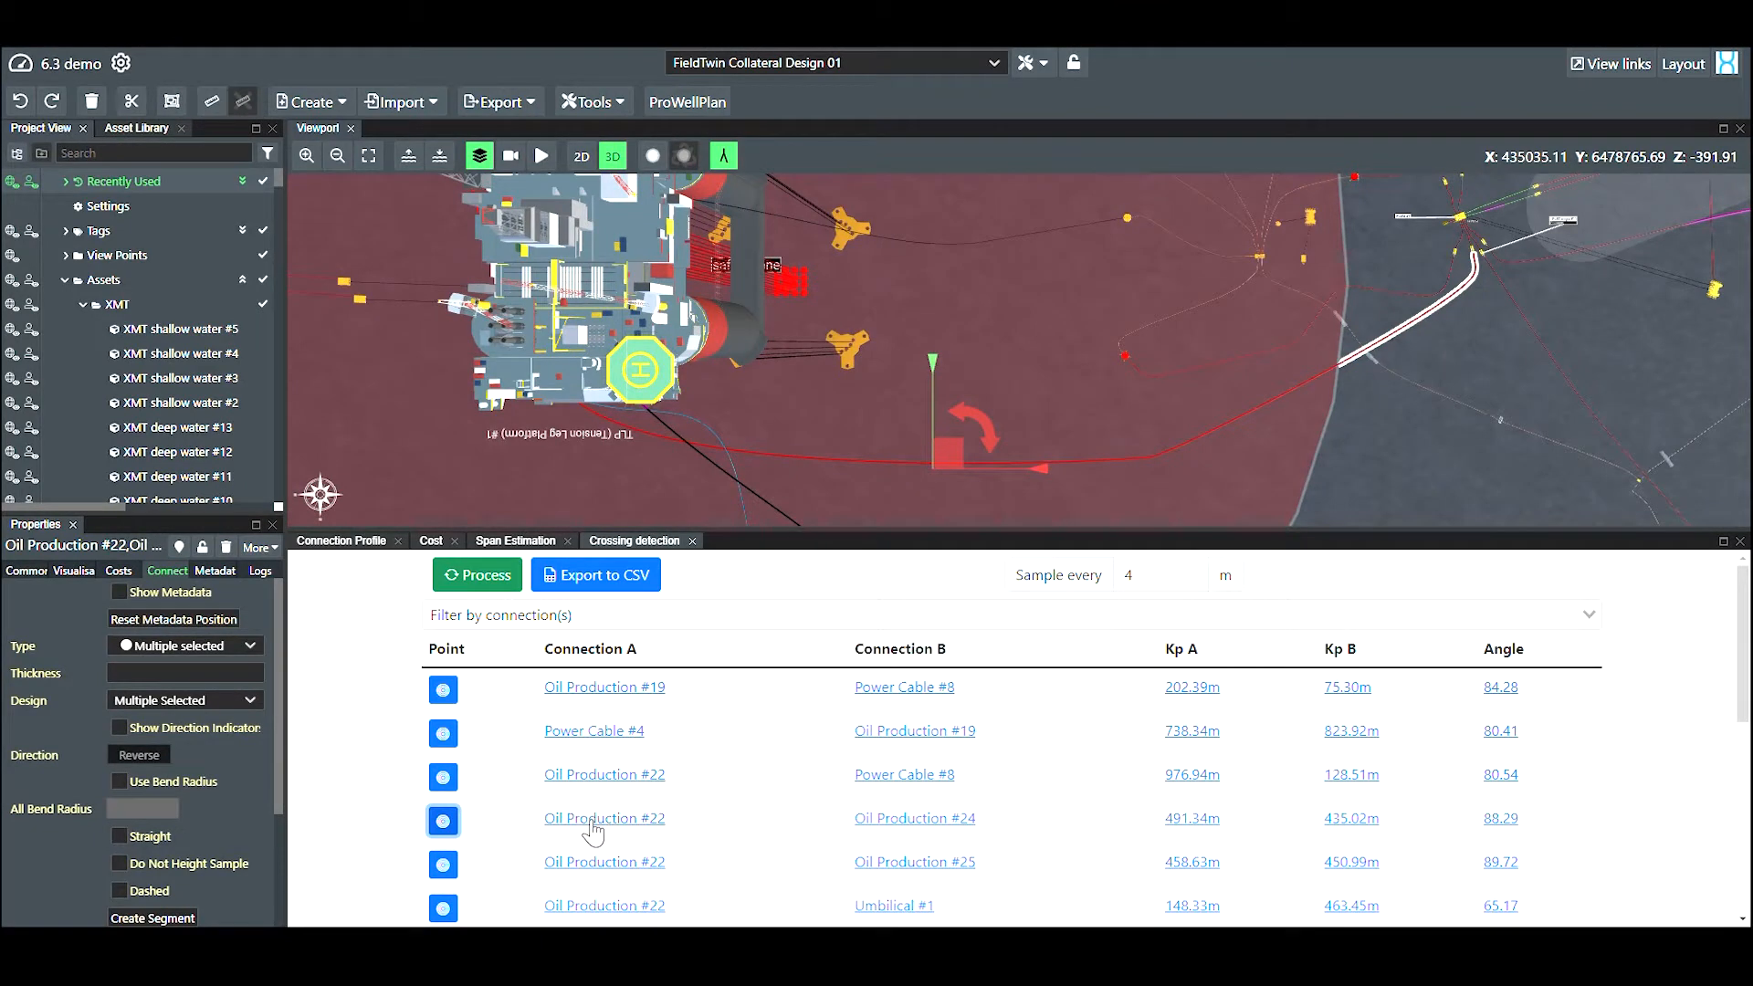
click(602, 582)
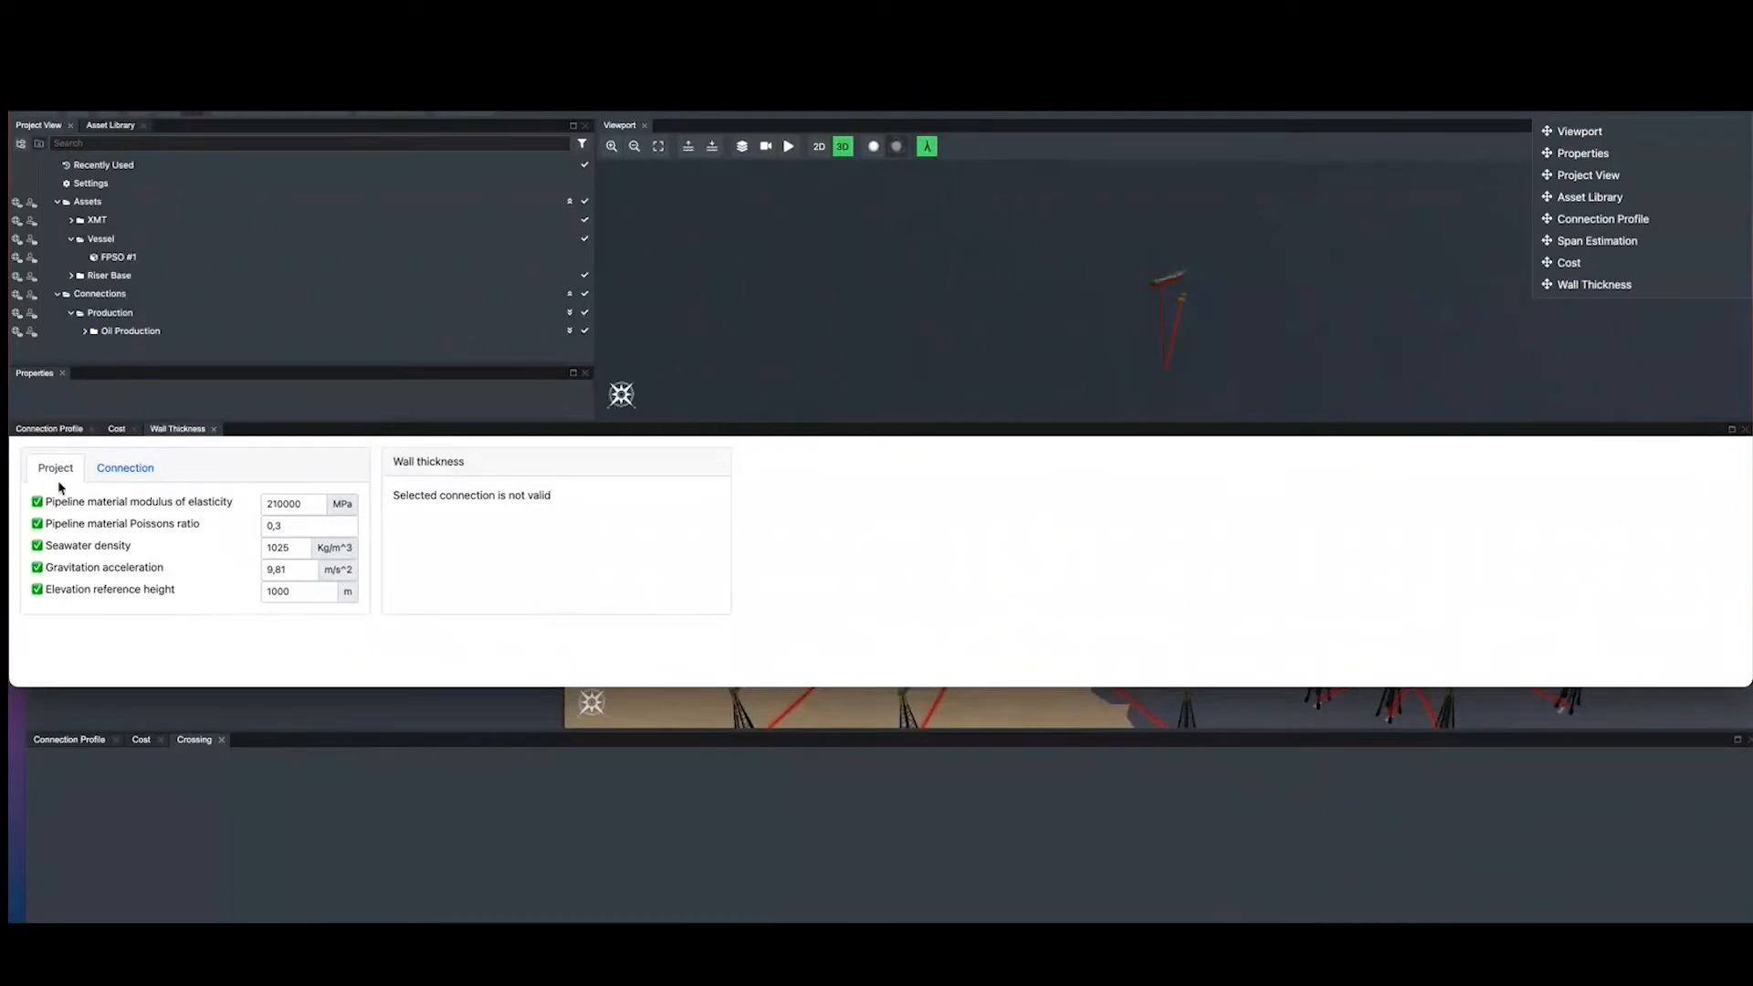
Step: Select Oil Production #2, check its project and connection wall thickness inputs, and set the API_RP_1111 result in the connection
click(126, 470)
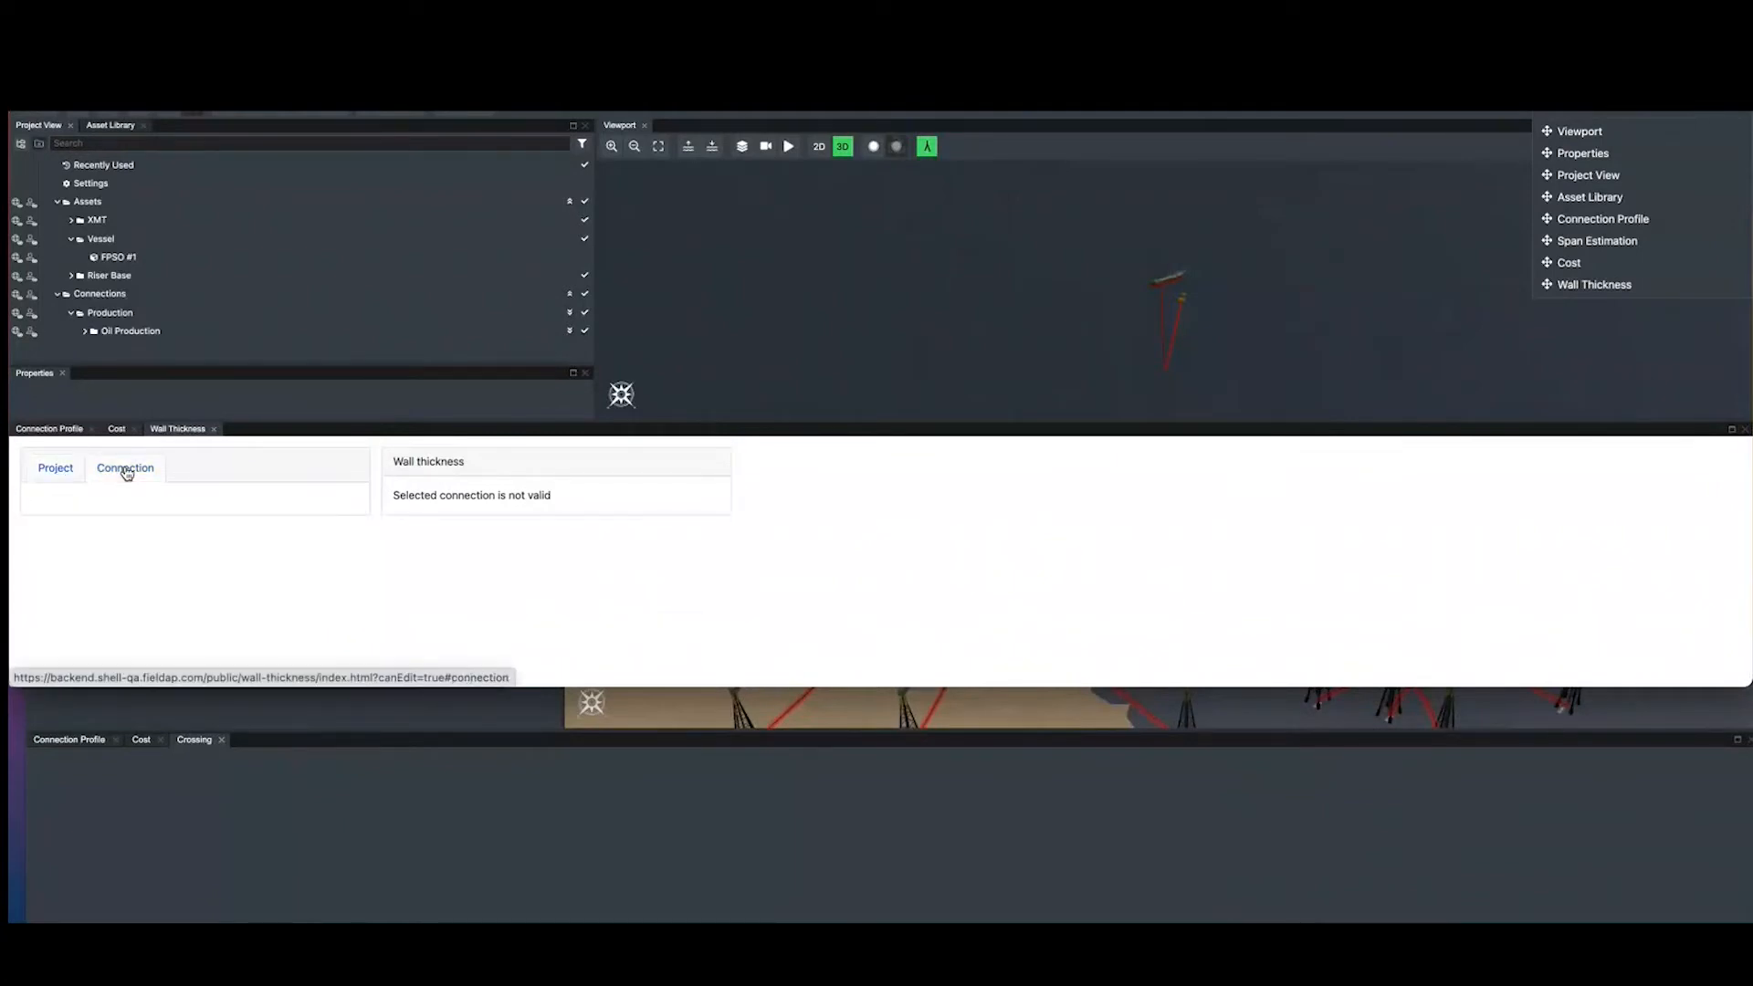
click(85, 332)
click(120, 333)
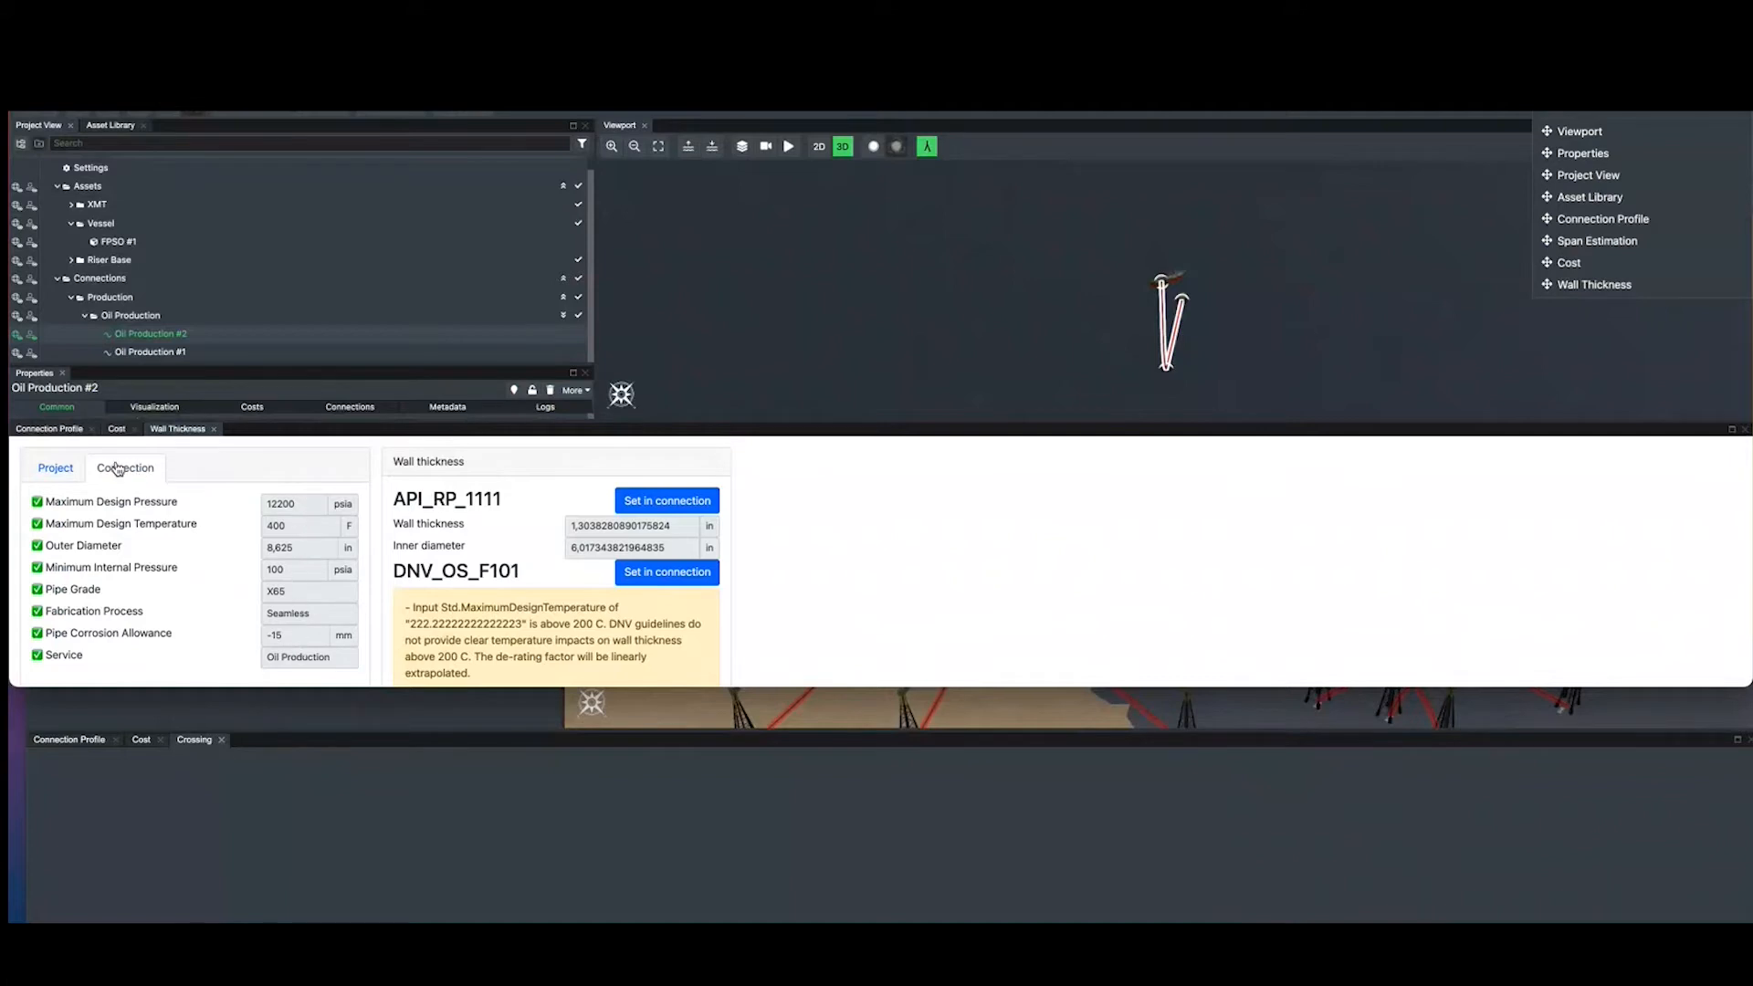
click(51, 468)
click(119, 468)
click(688, 501)
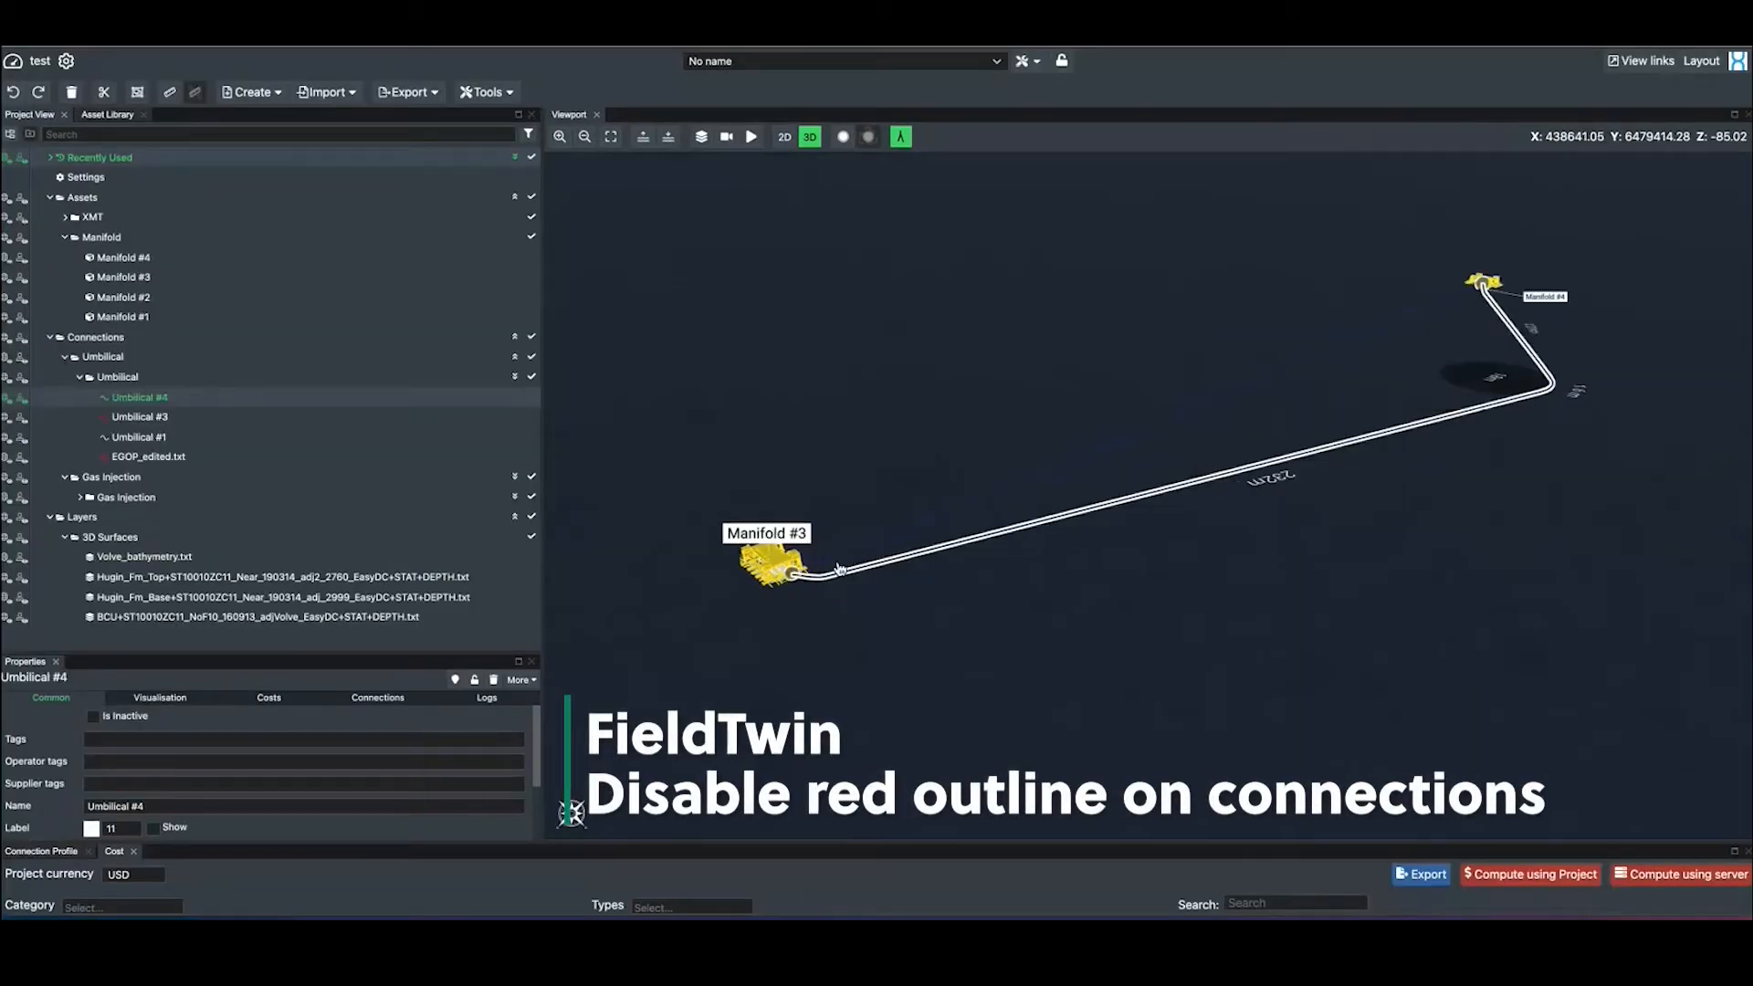
Step: Detach the end of Umbilical #4 from Manifold #3 by moving it a short distance away, and deselect the connection
scroll(840, 569, up, 5)
scroll(838, 568, down, 7)
drag(810, 573, 831, 635)
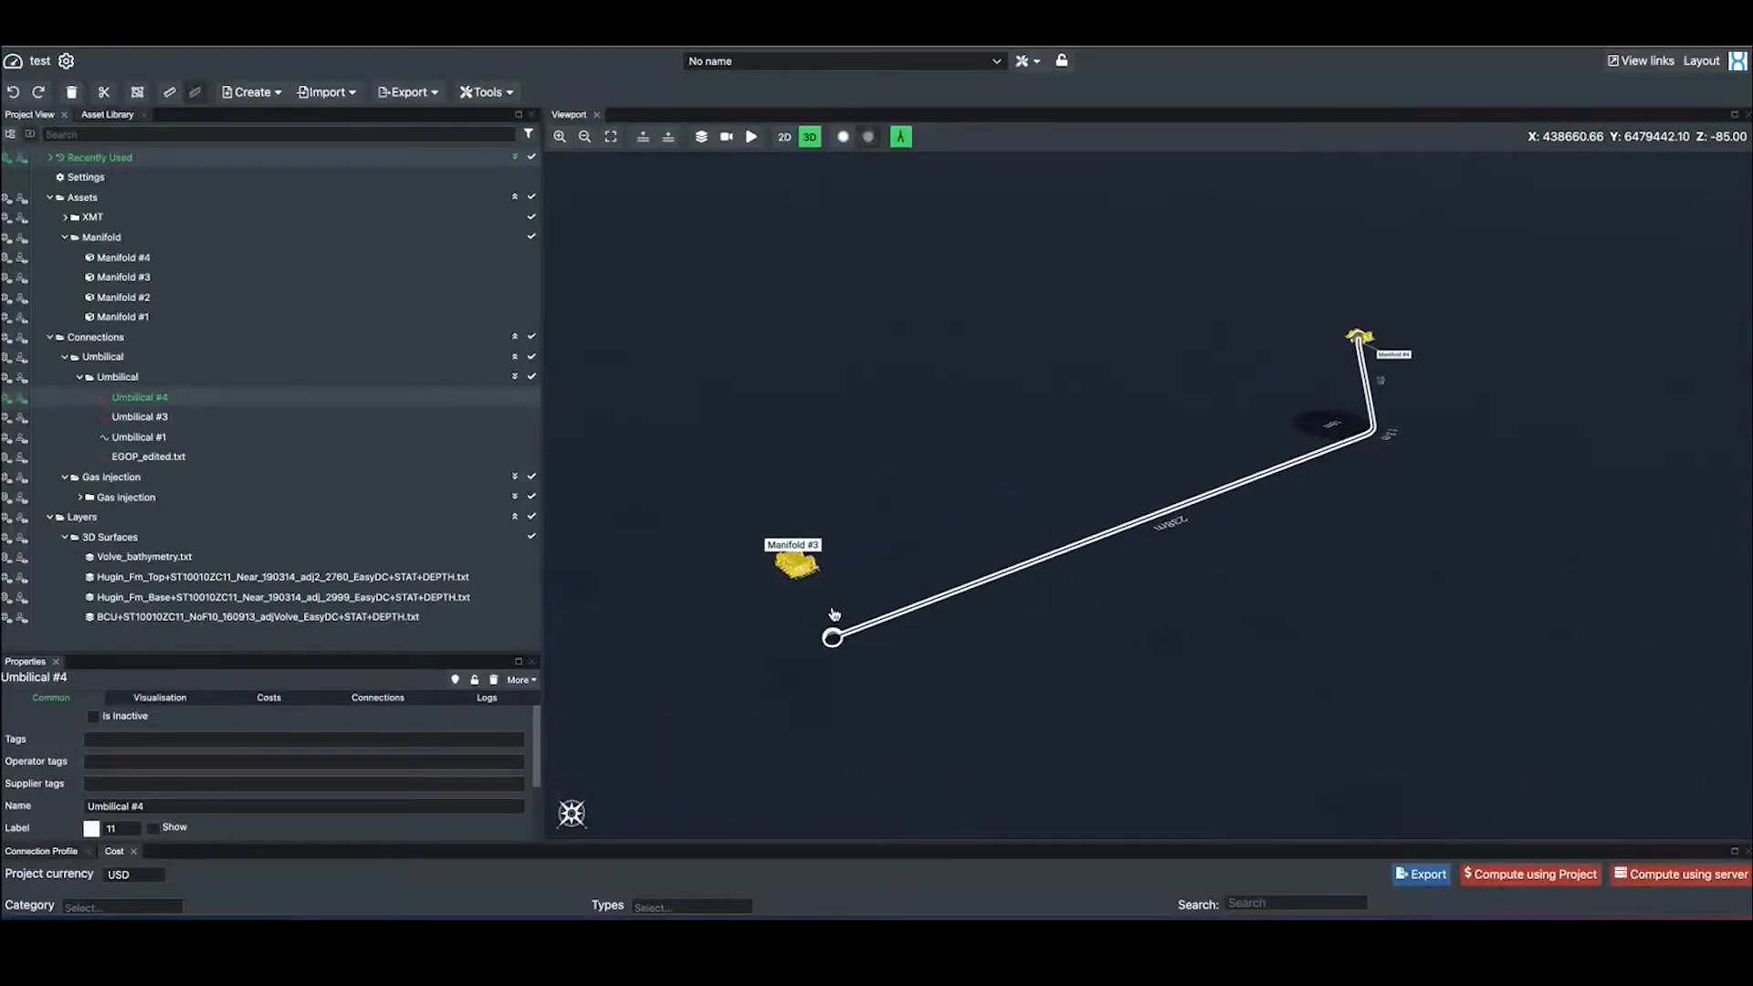
click(836, 612)
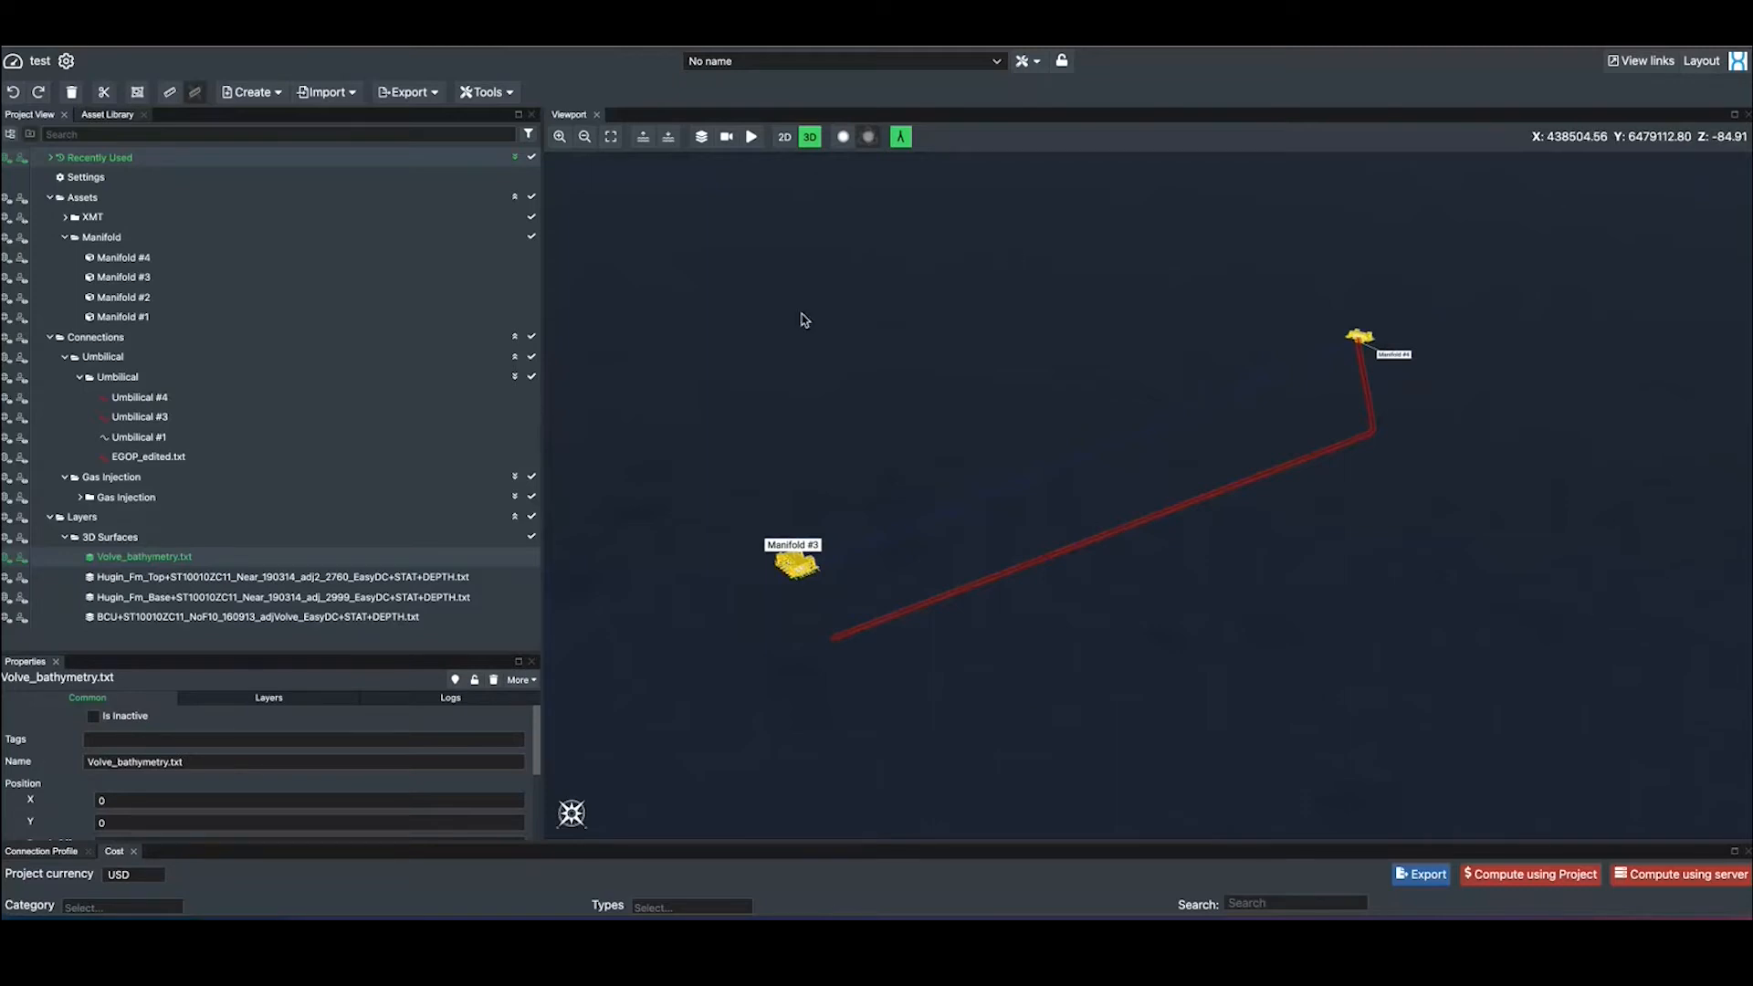
Step: Enable the red outline for disconnected connections in the project's connection settings
click(87, 177)
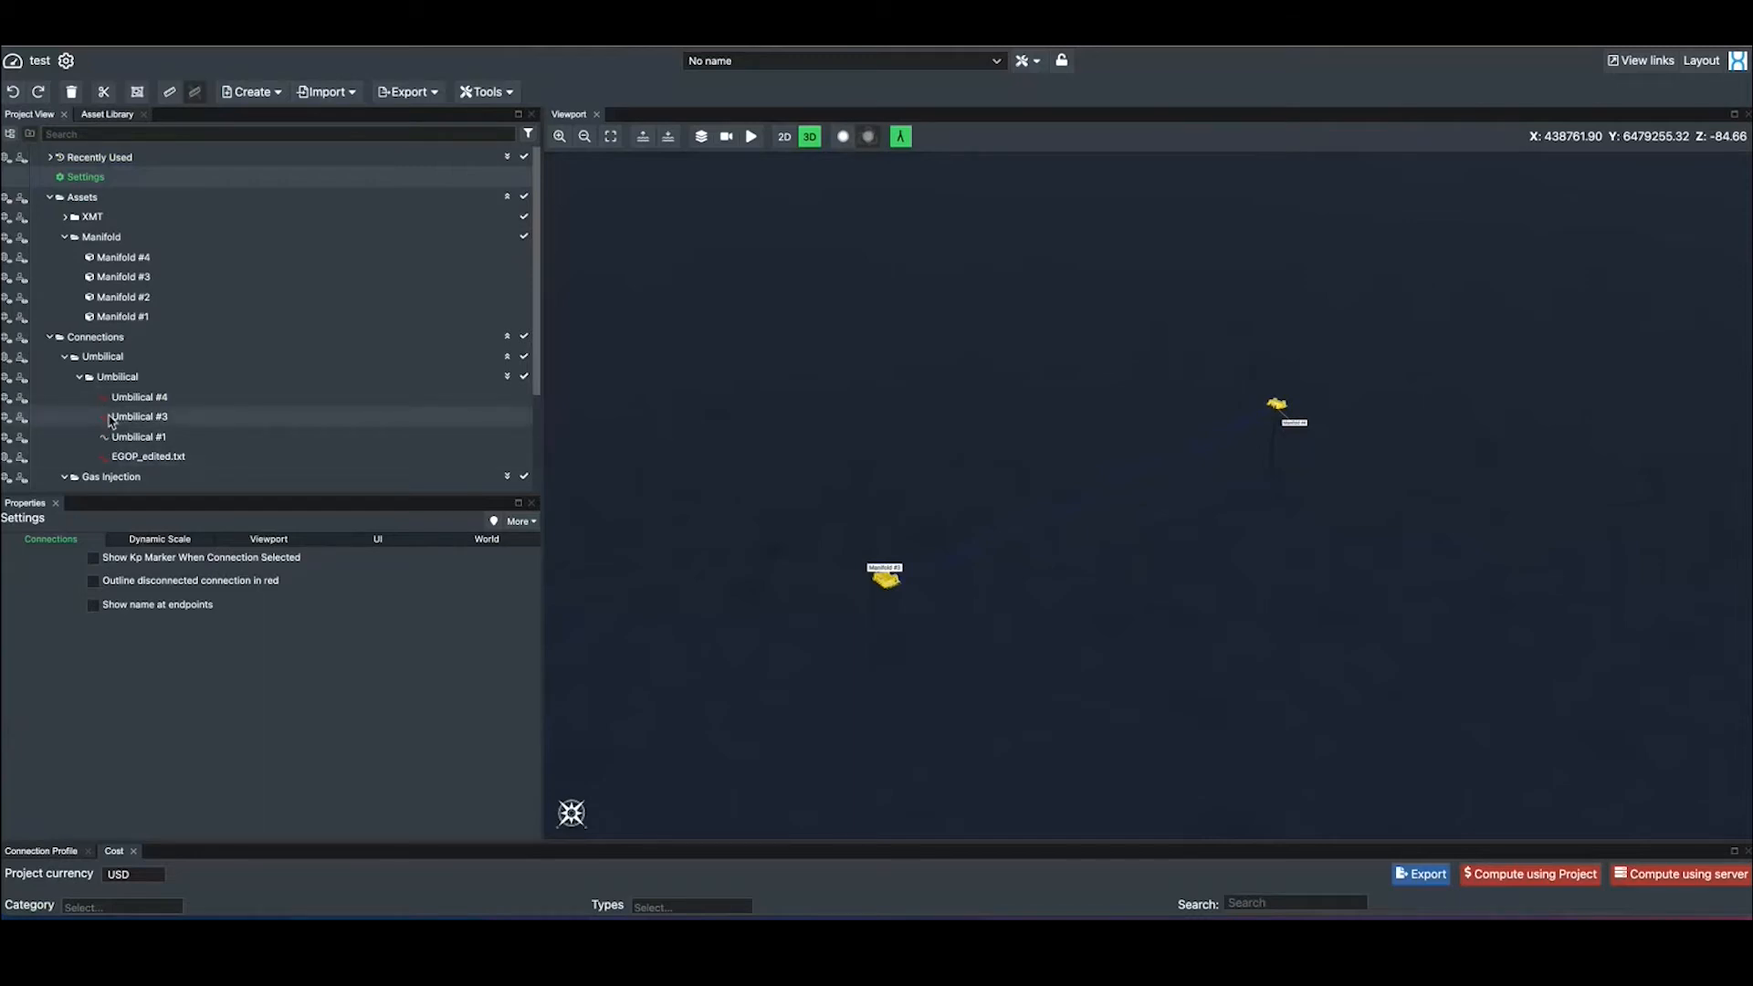
mouse_move(111, 421)
click(93, 581)
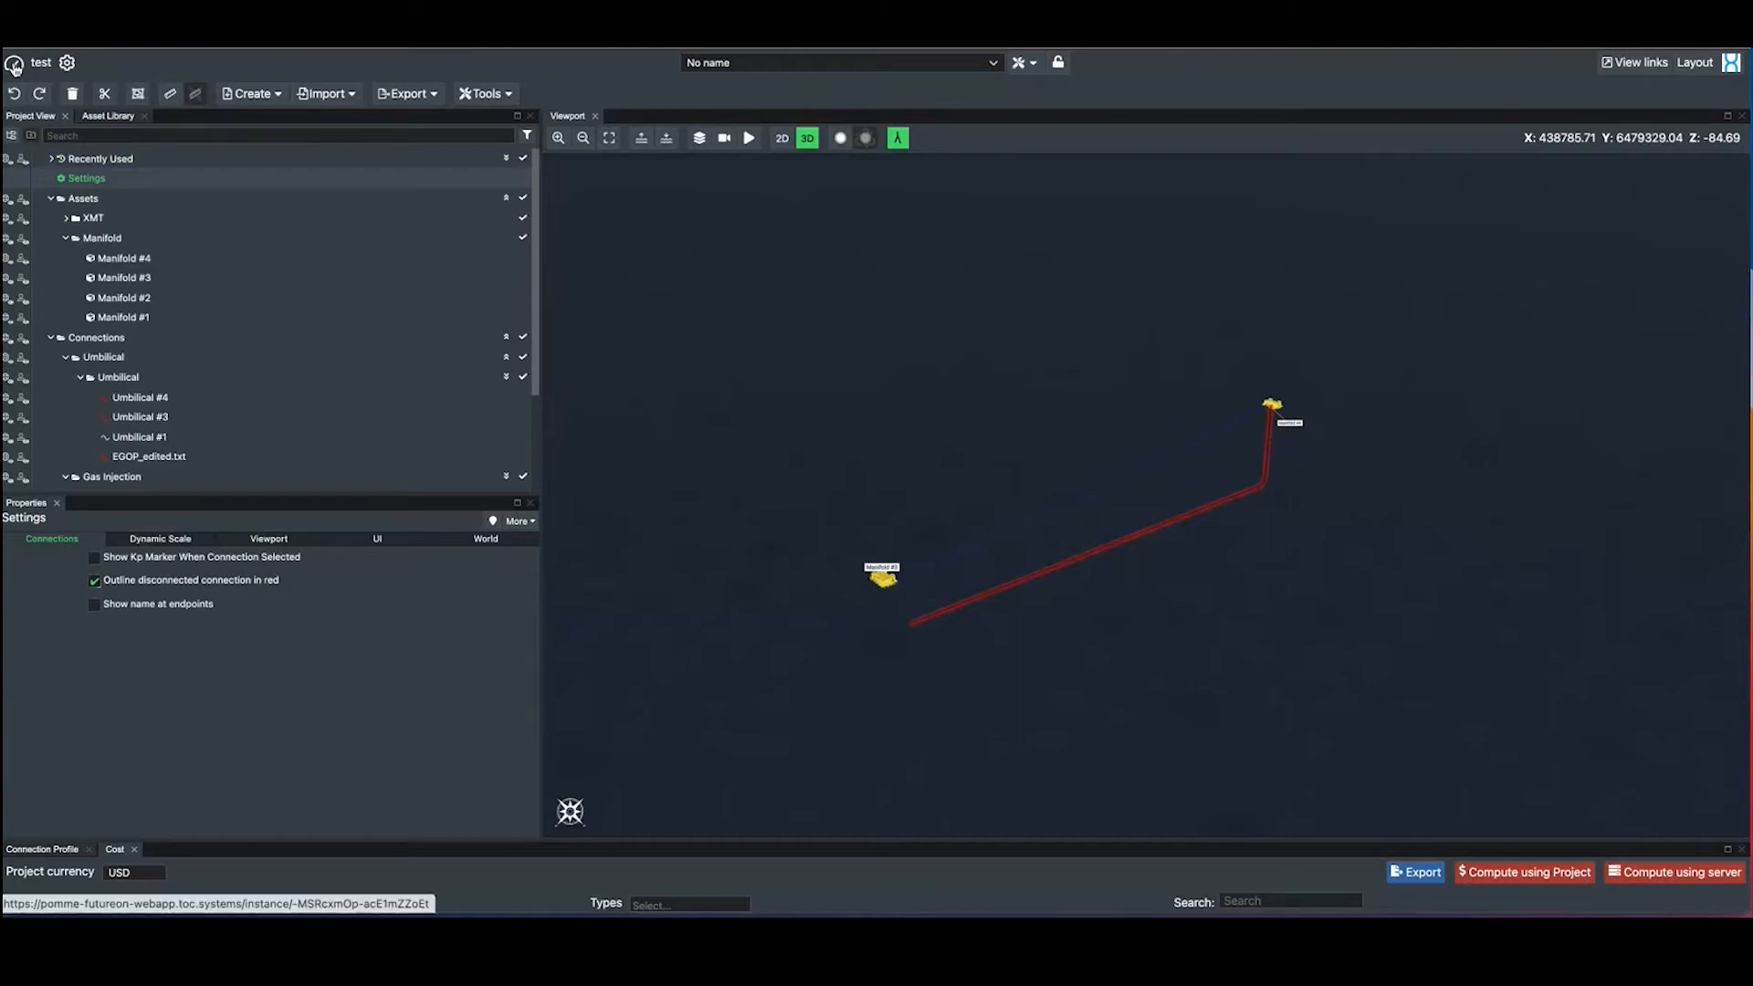
Step: Leave the project and open the metadata definitions in the company settings of the Futureon TEST account
click(15, 64)
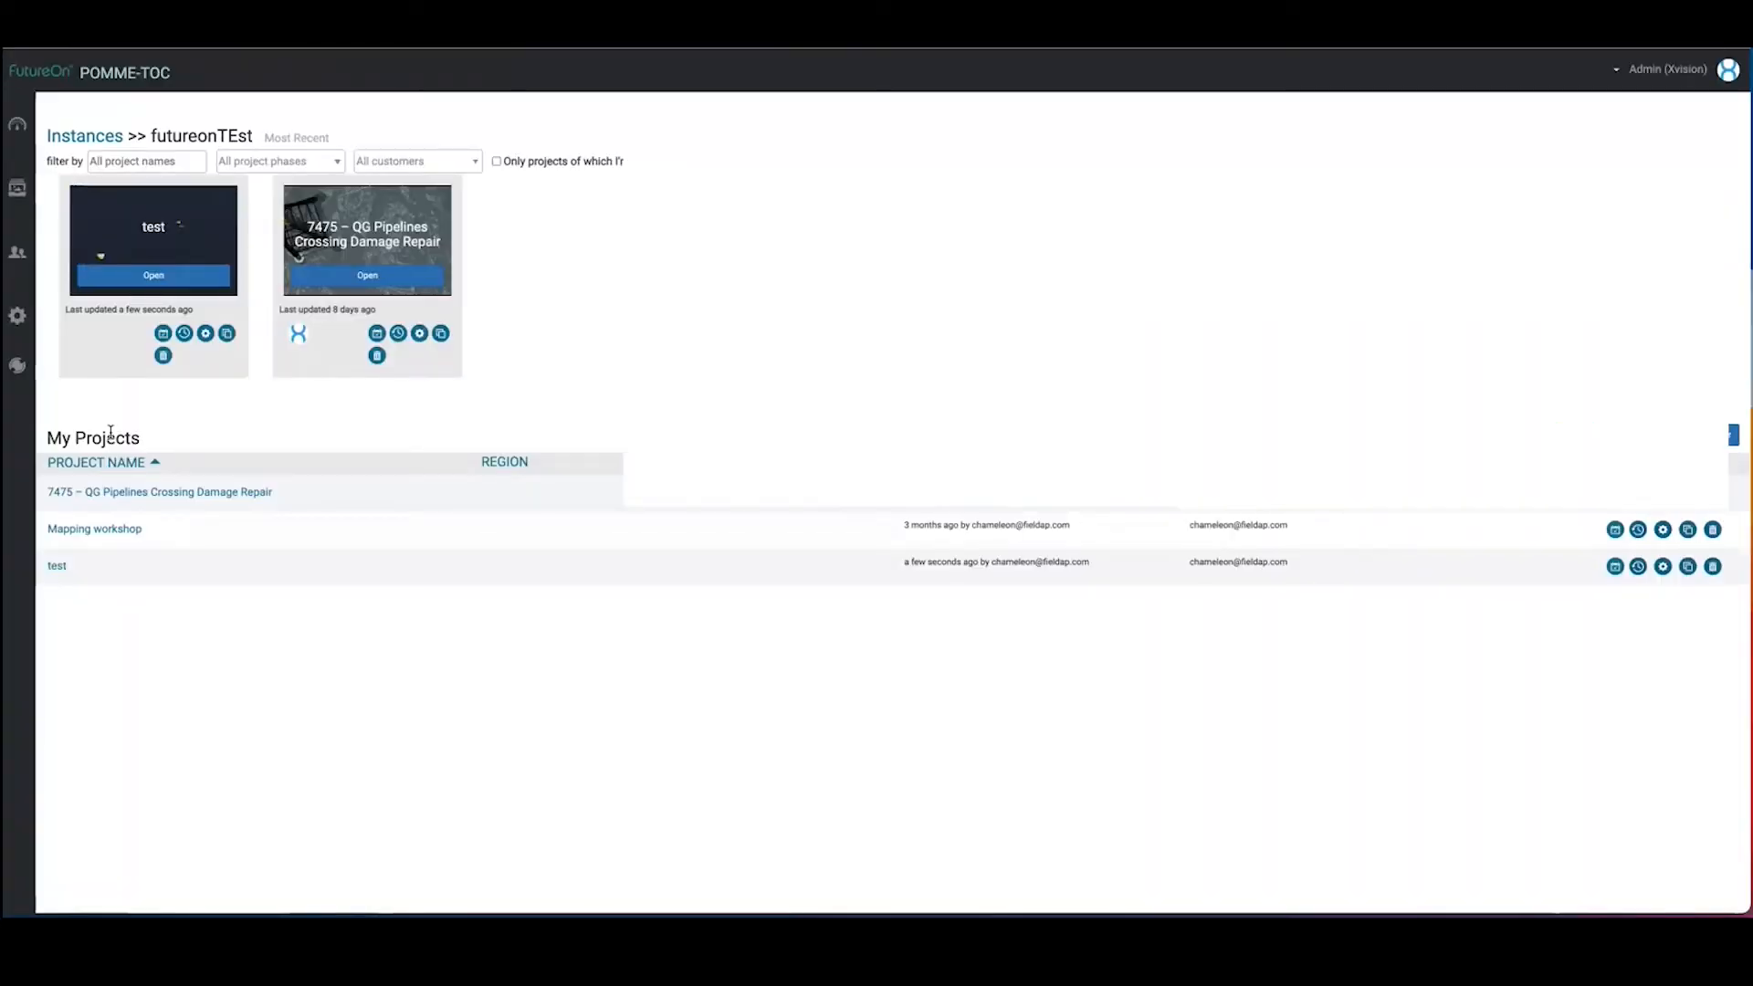
click(17, 315)
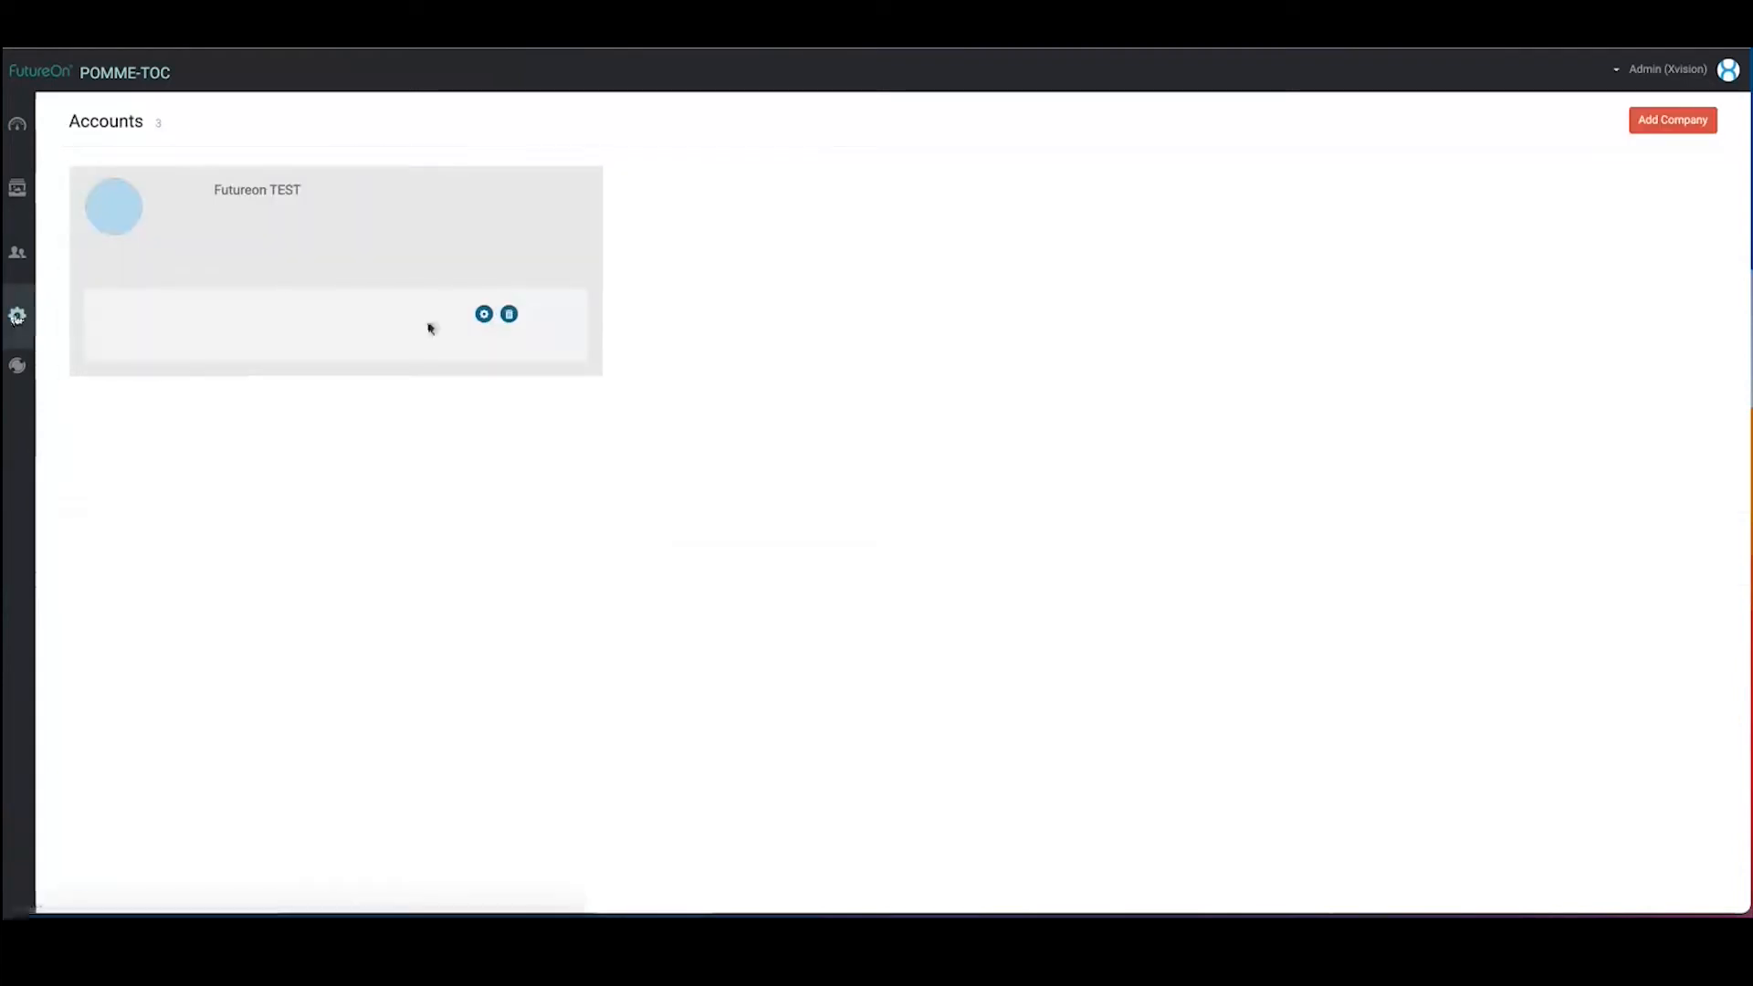
click(484, 314)
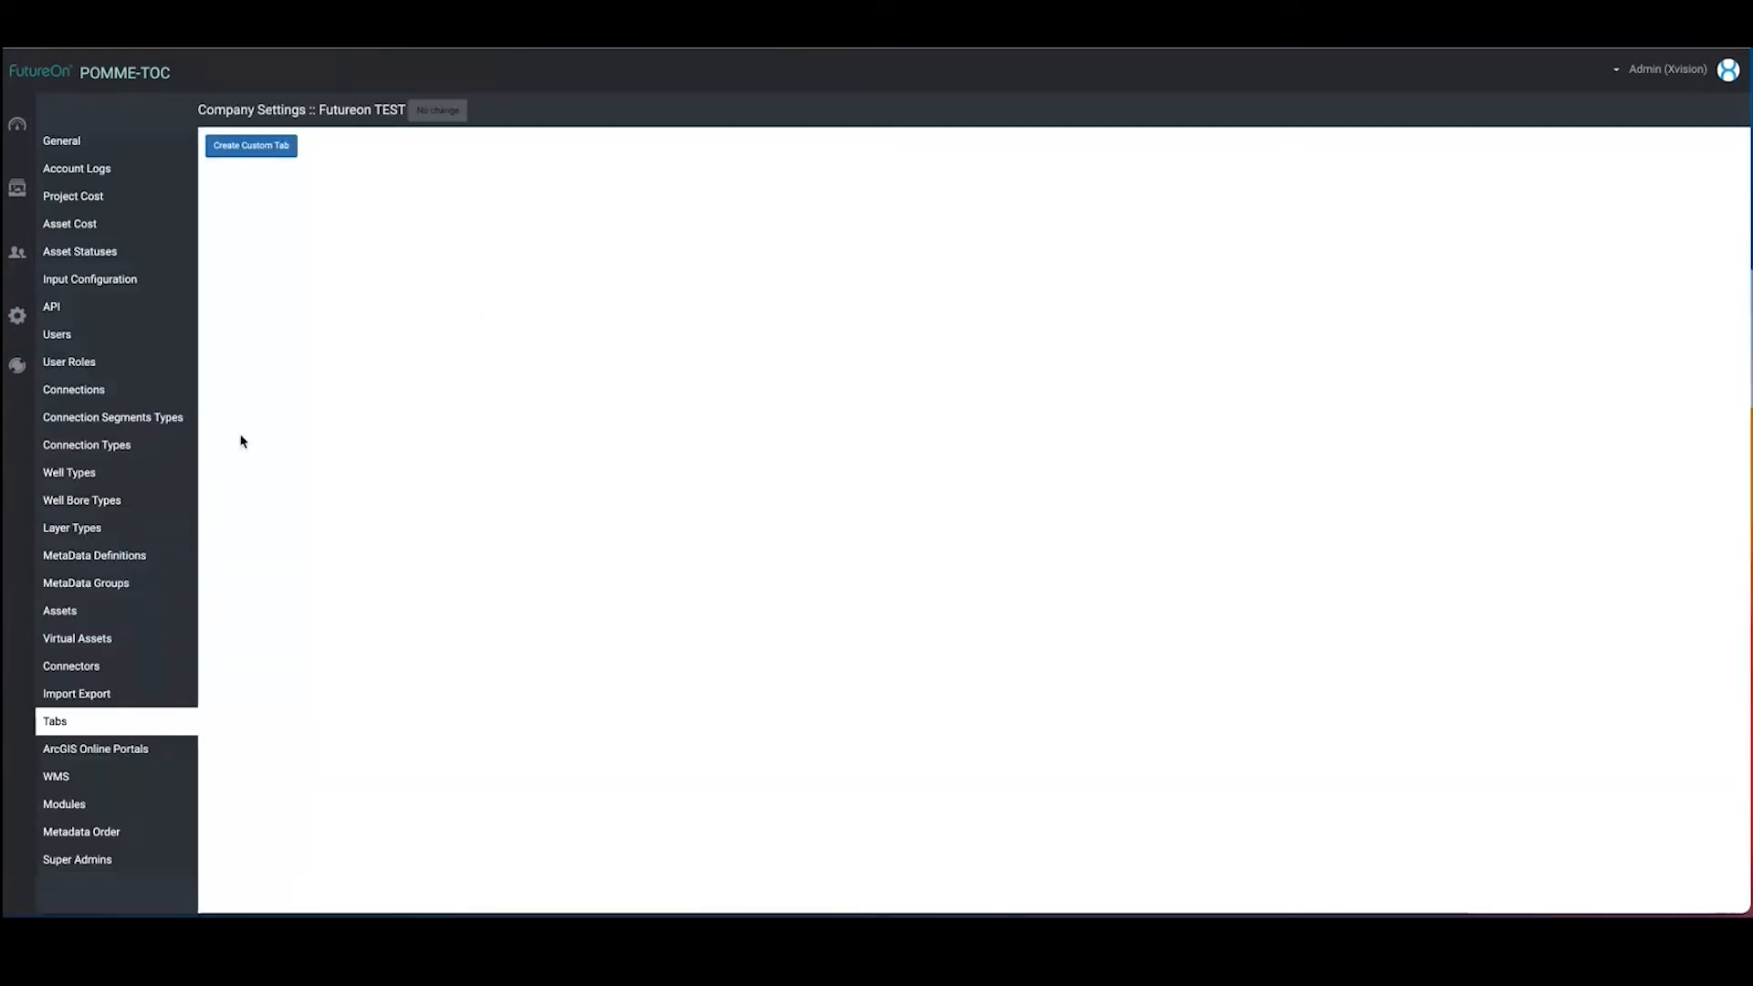
click(100, 559)
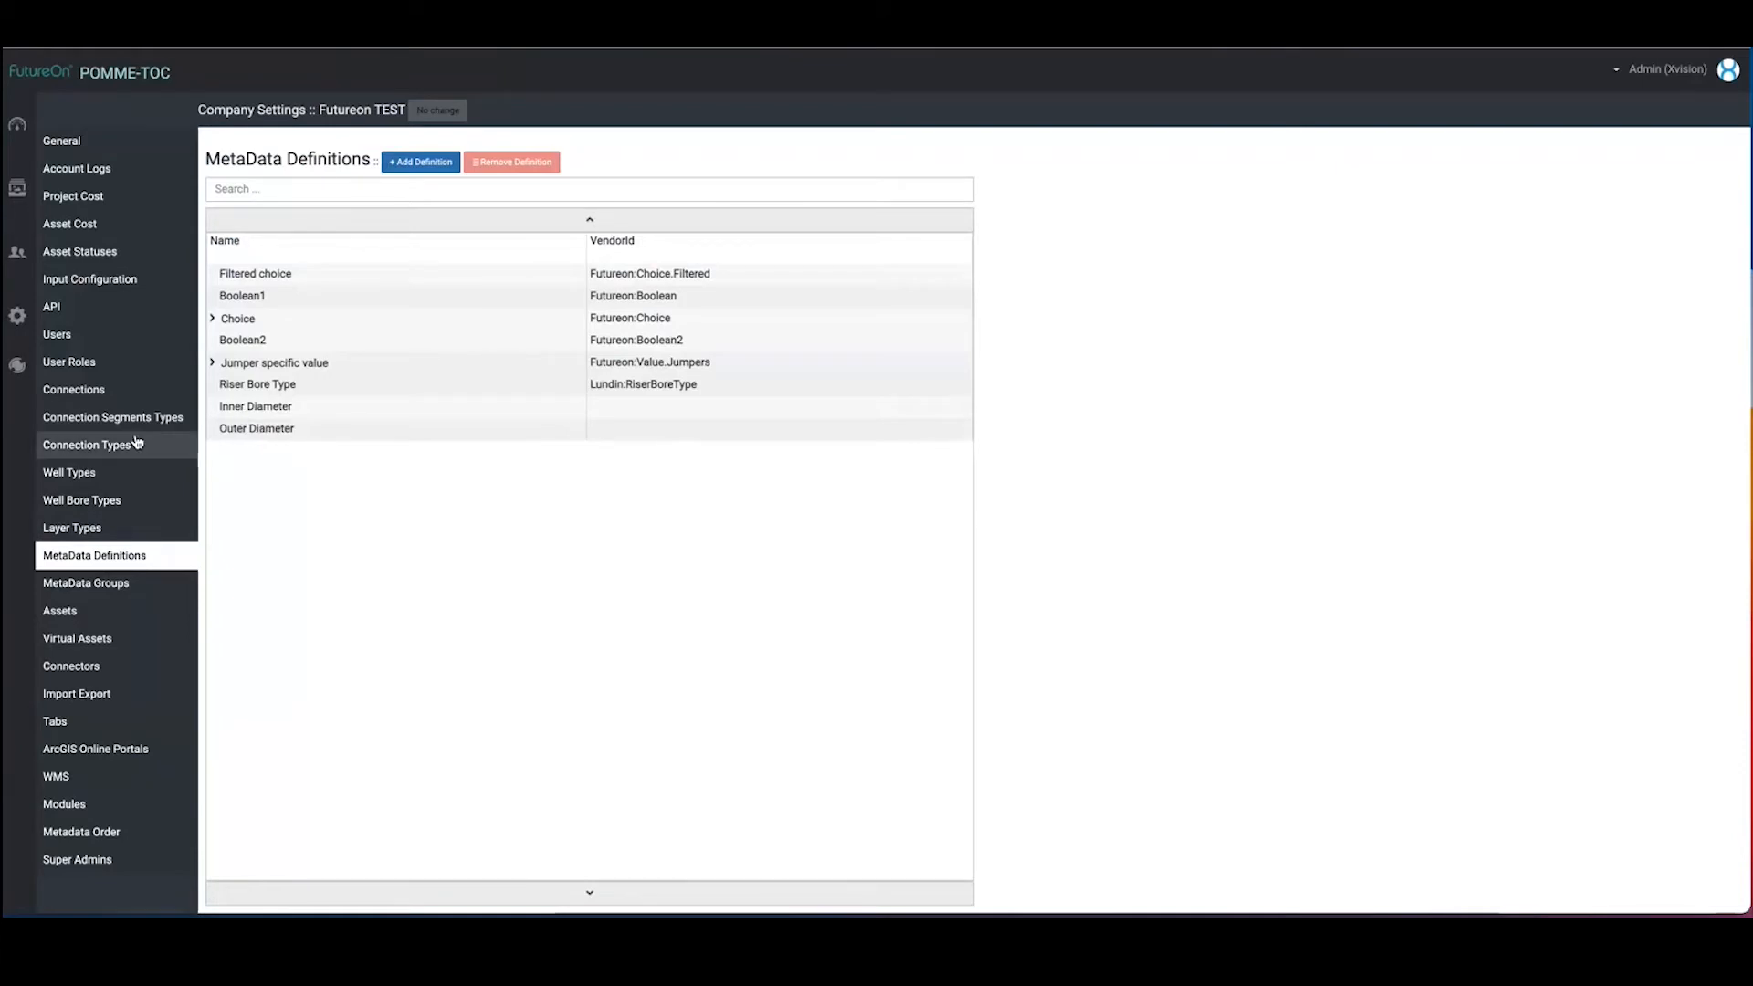
Step: Assign the Inner Diameter and Outer Diameter metadata definitions to the Umbilical connection
click(77, 390)
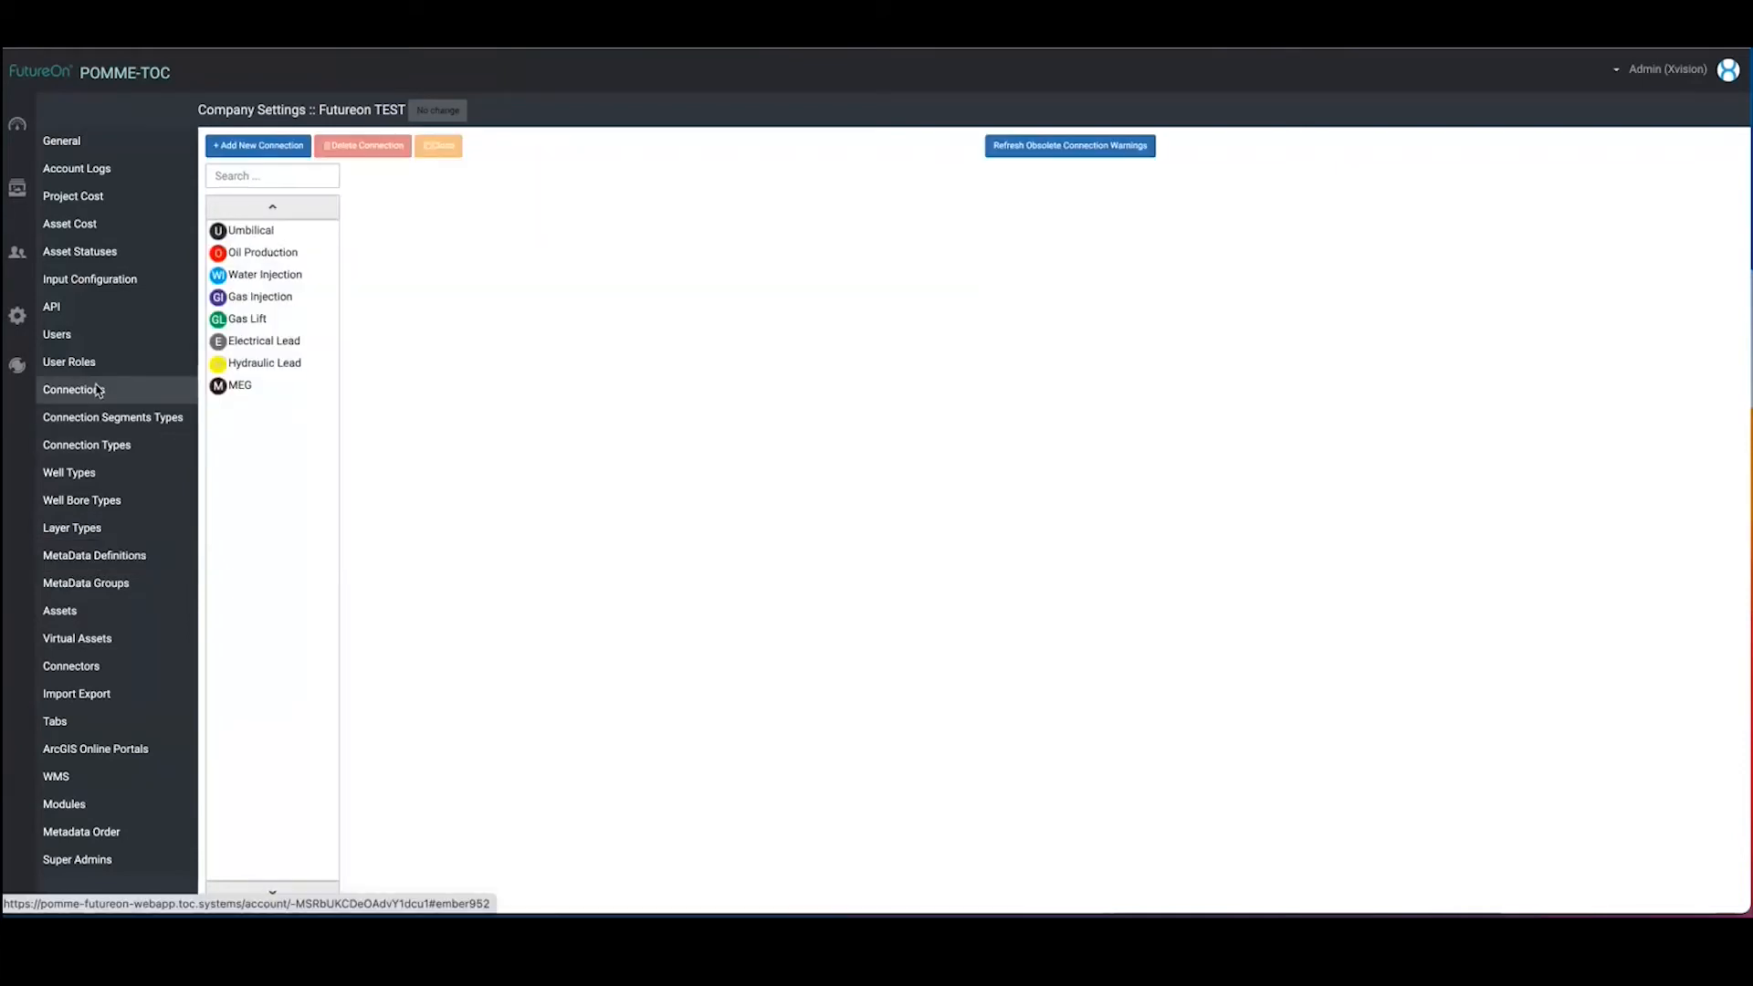
click(250, 230)
click(422, 791)
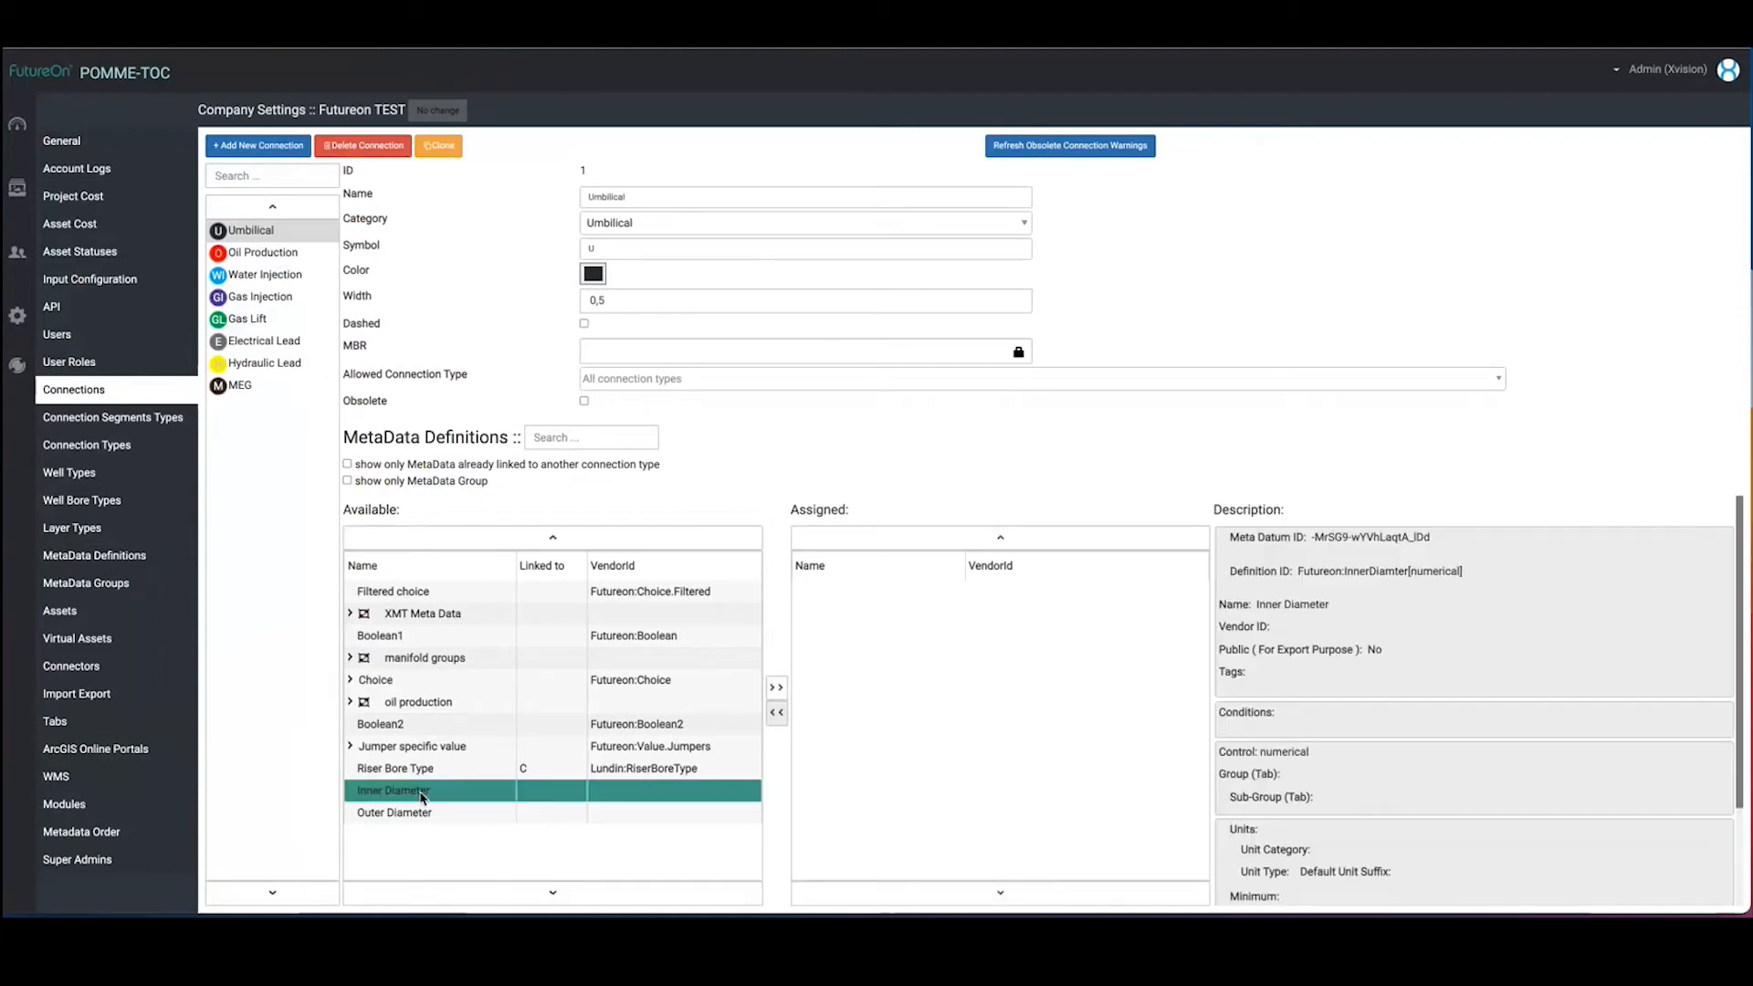
click(777, 688)
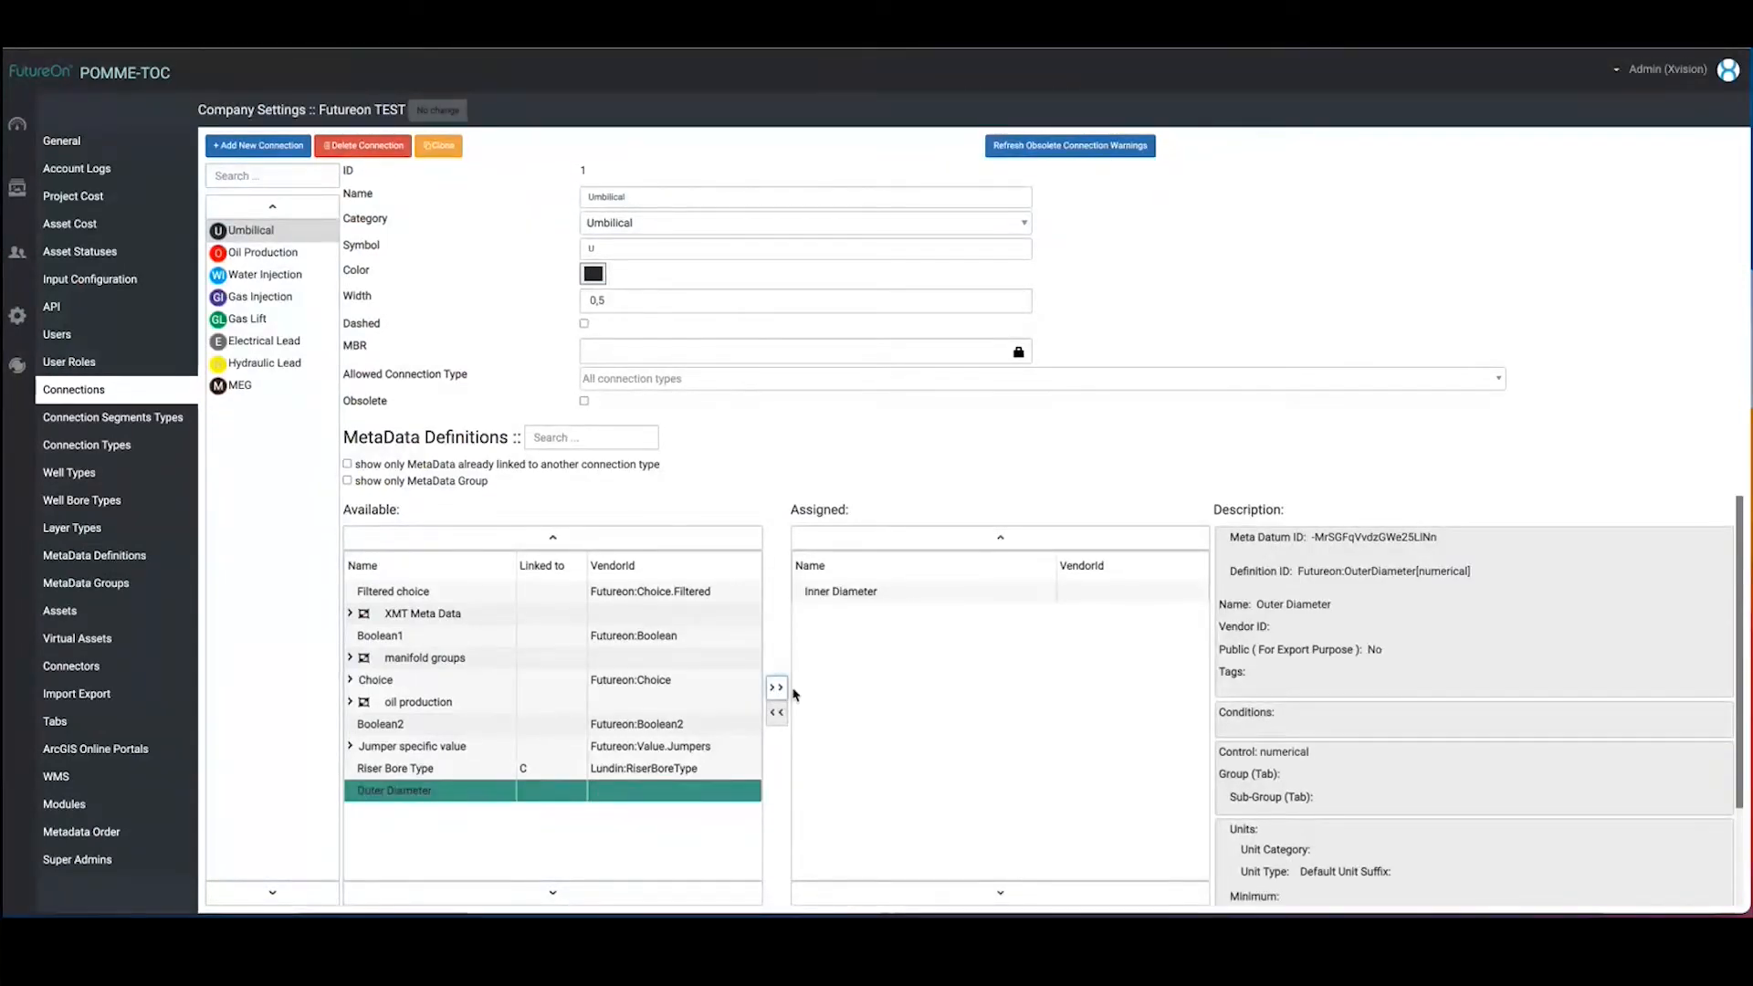
click(778, 688)
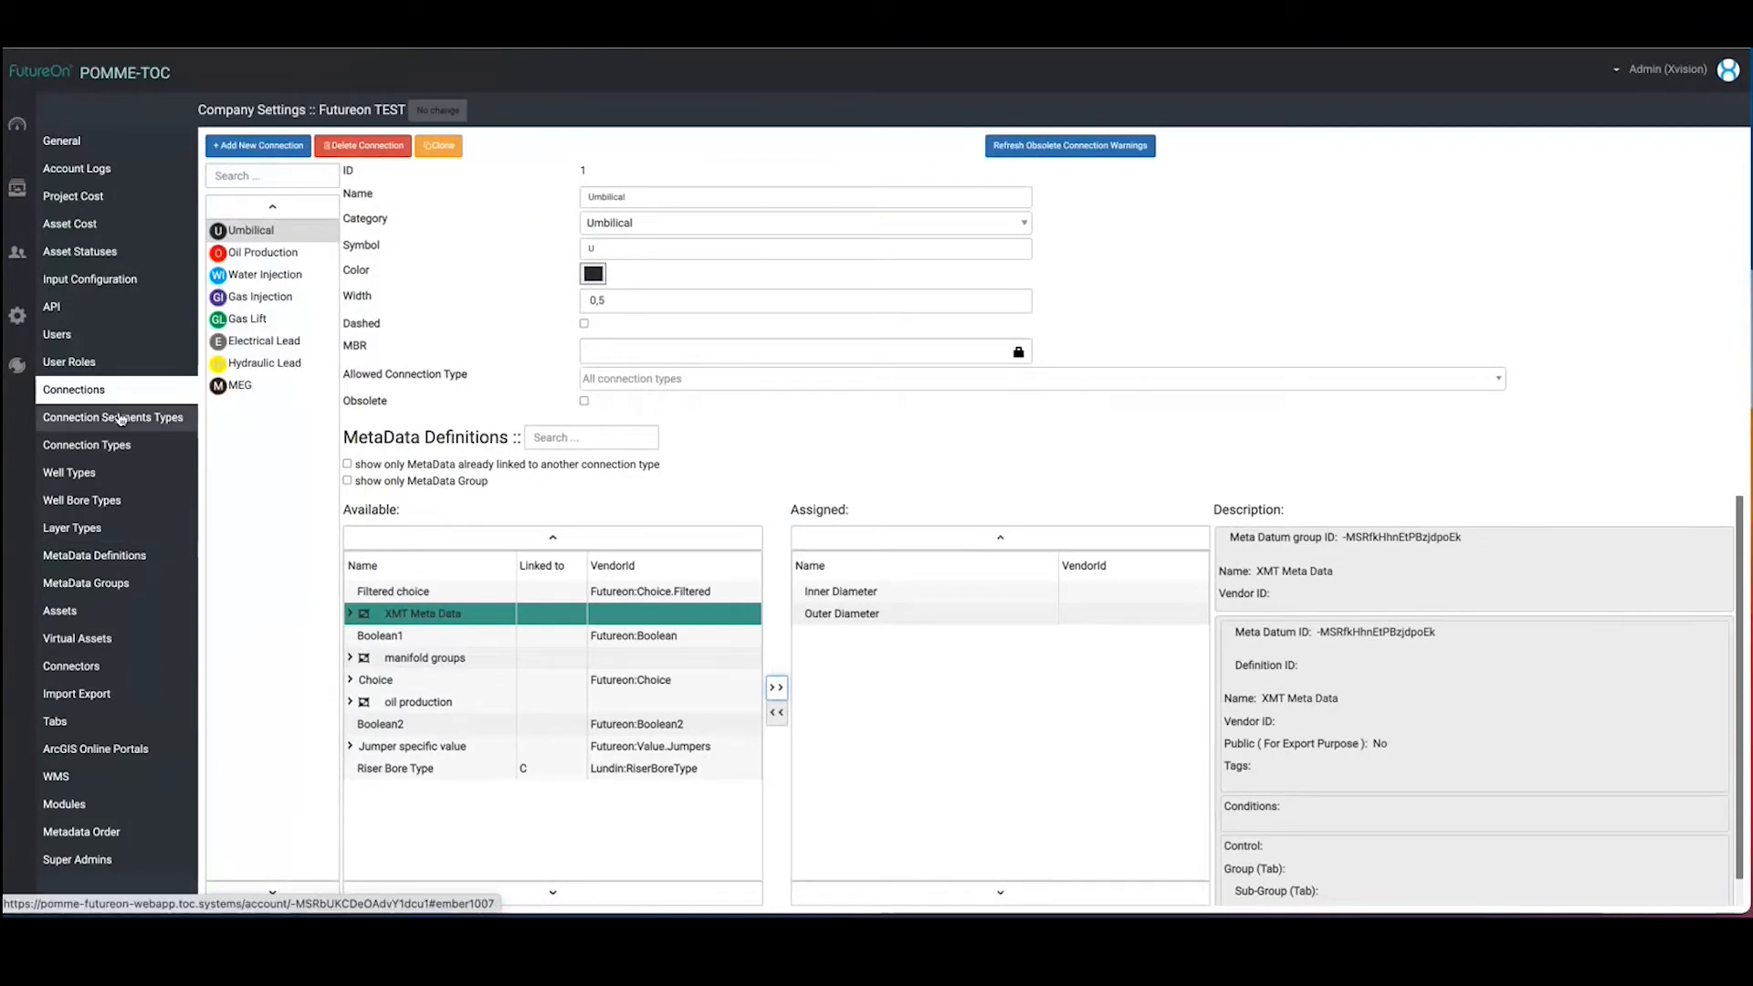
Step: Add a connection segment type named "segment A" with the Outer Diameter and Inner Diameter metadata assigned
click(84, 420)
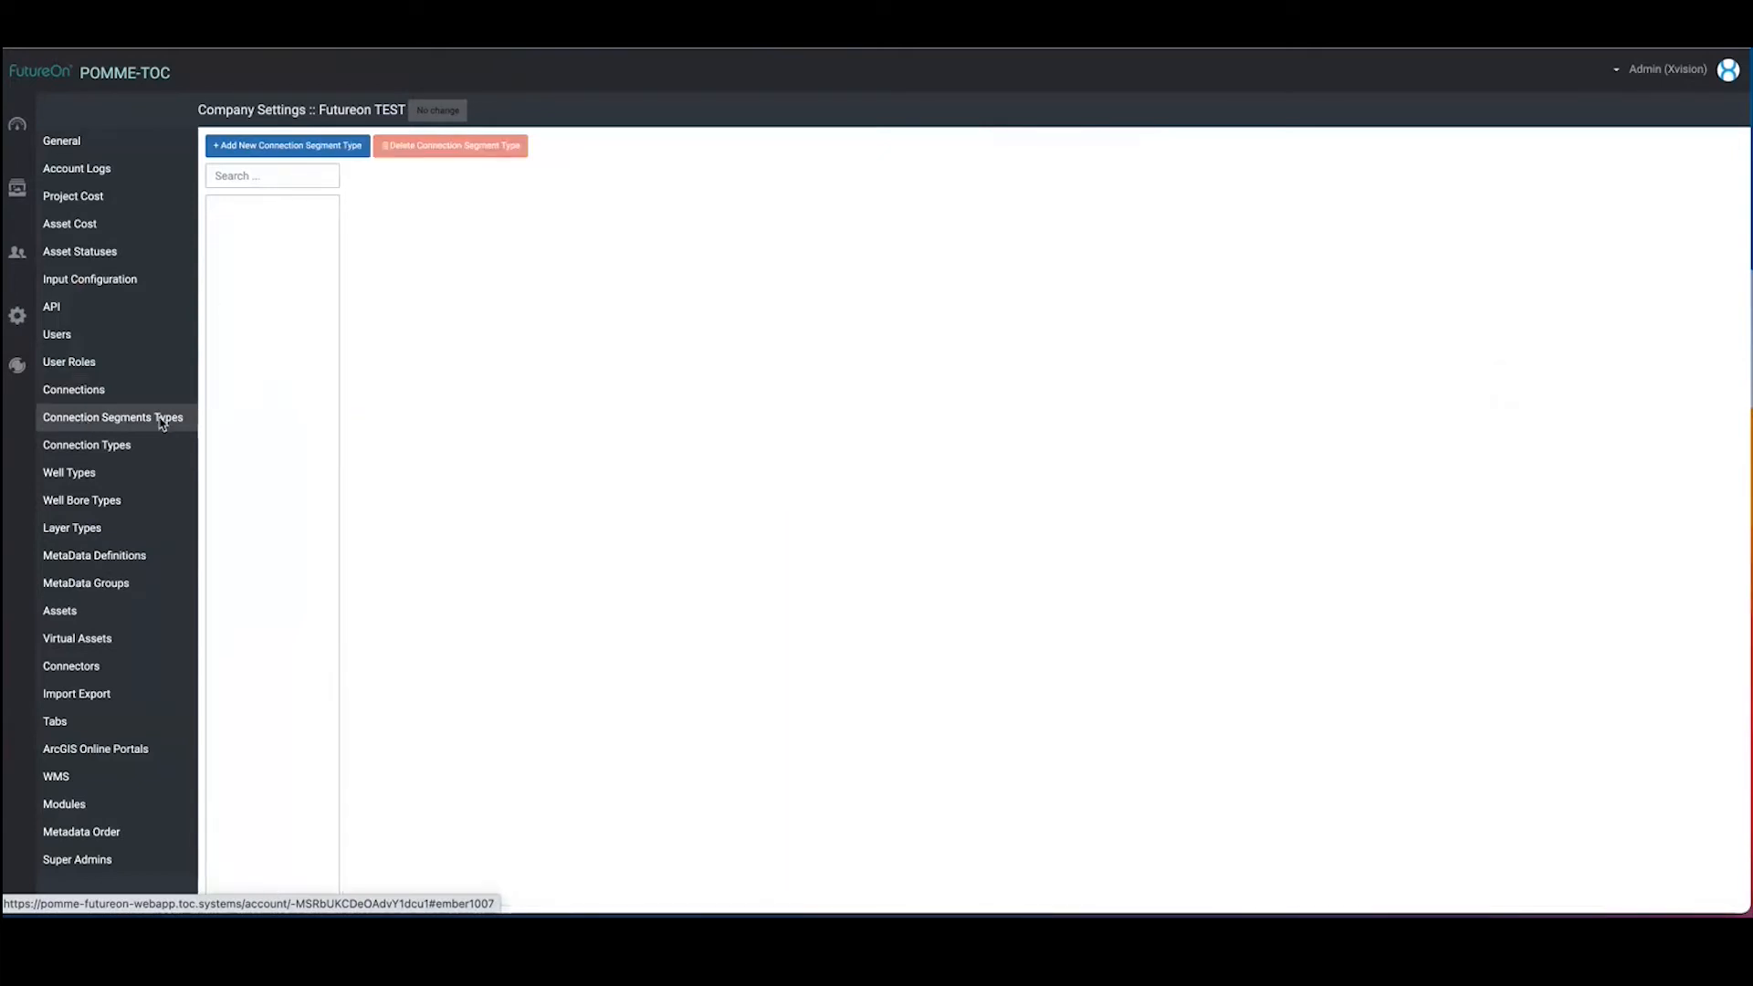
click(246, 145)
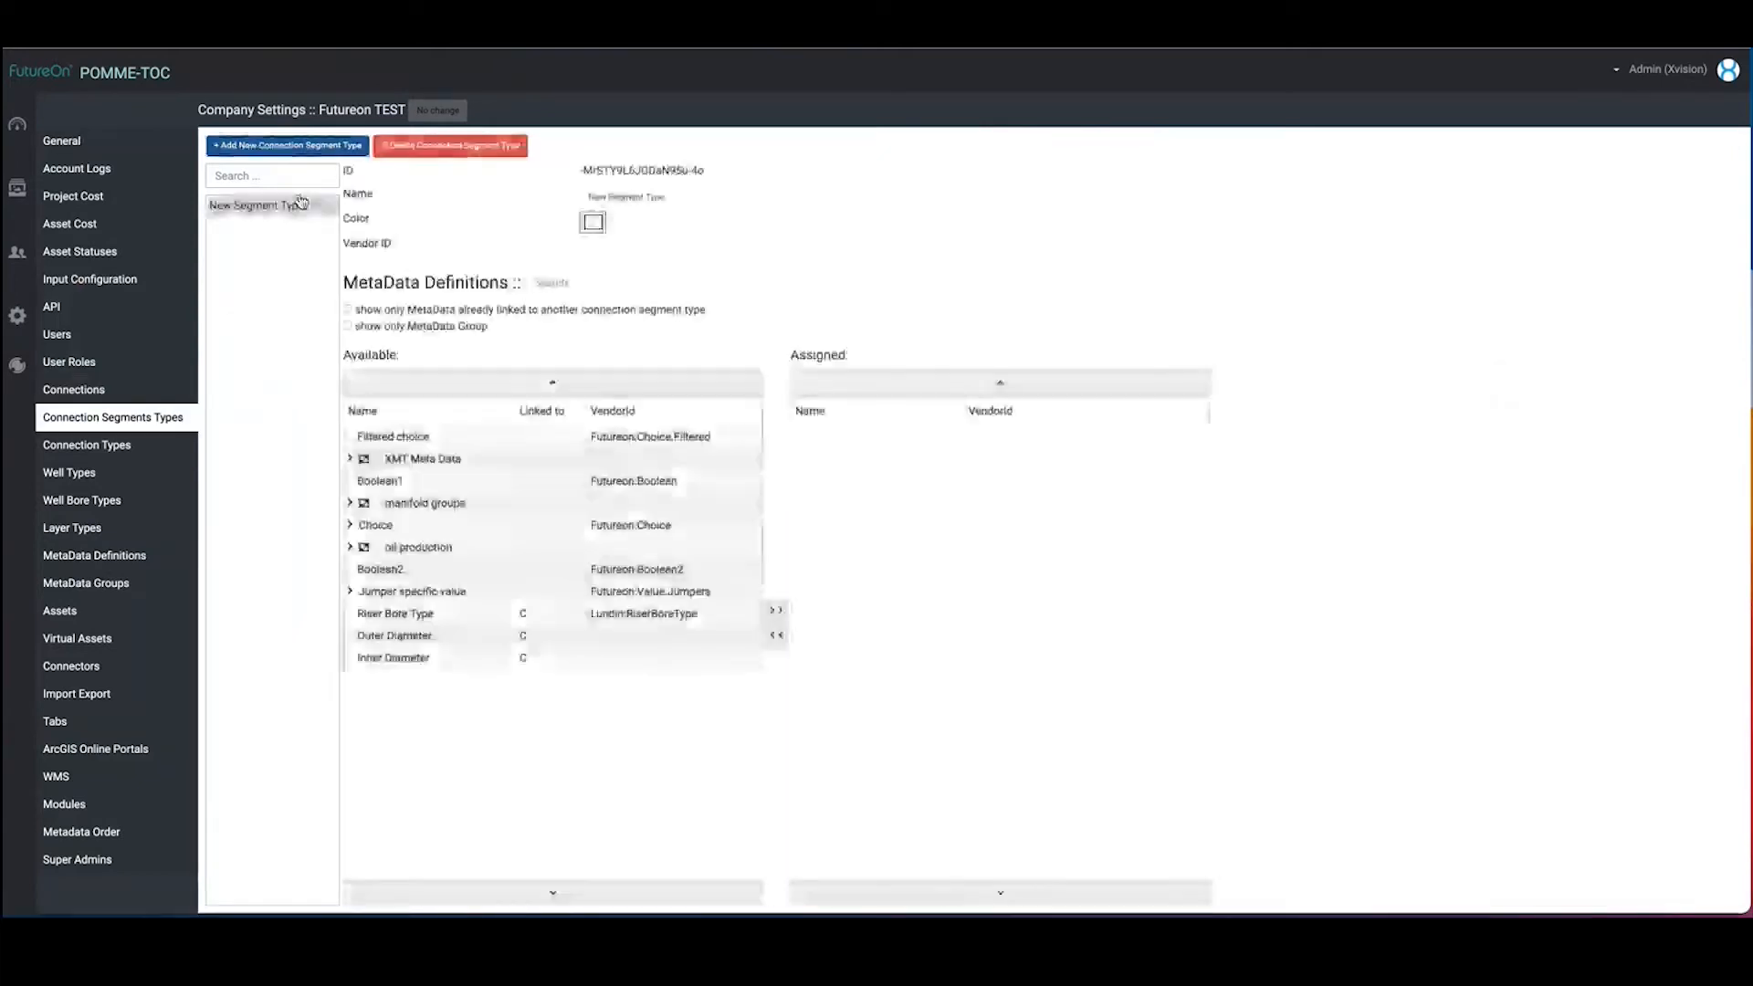
click(602, 196)
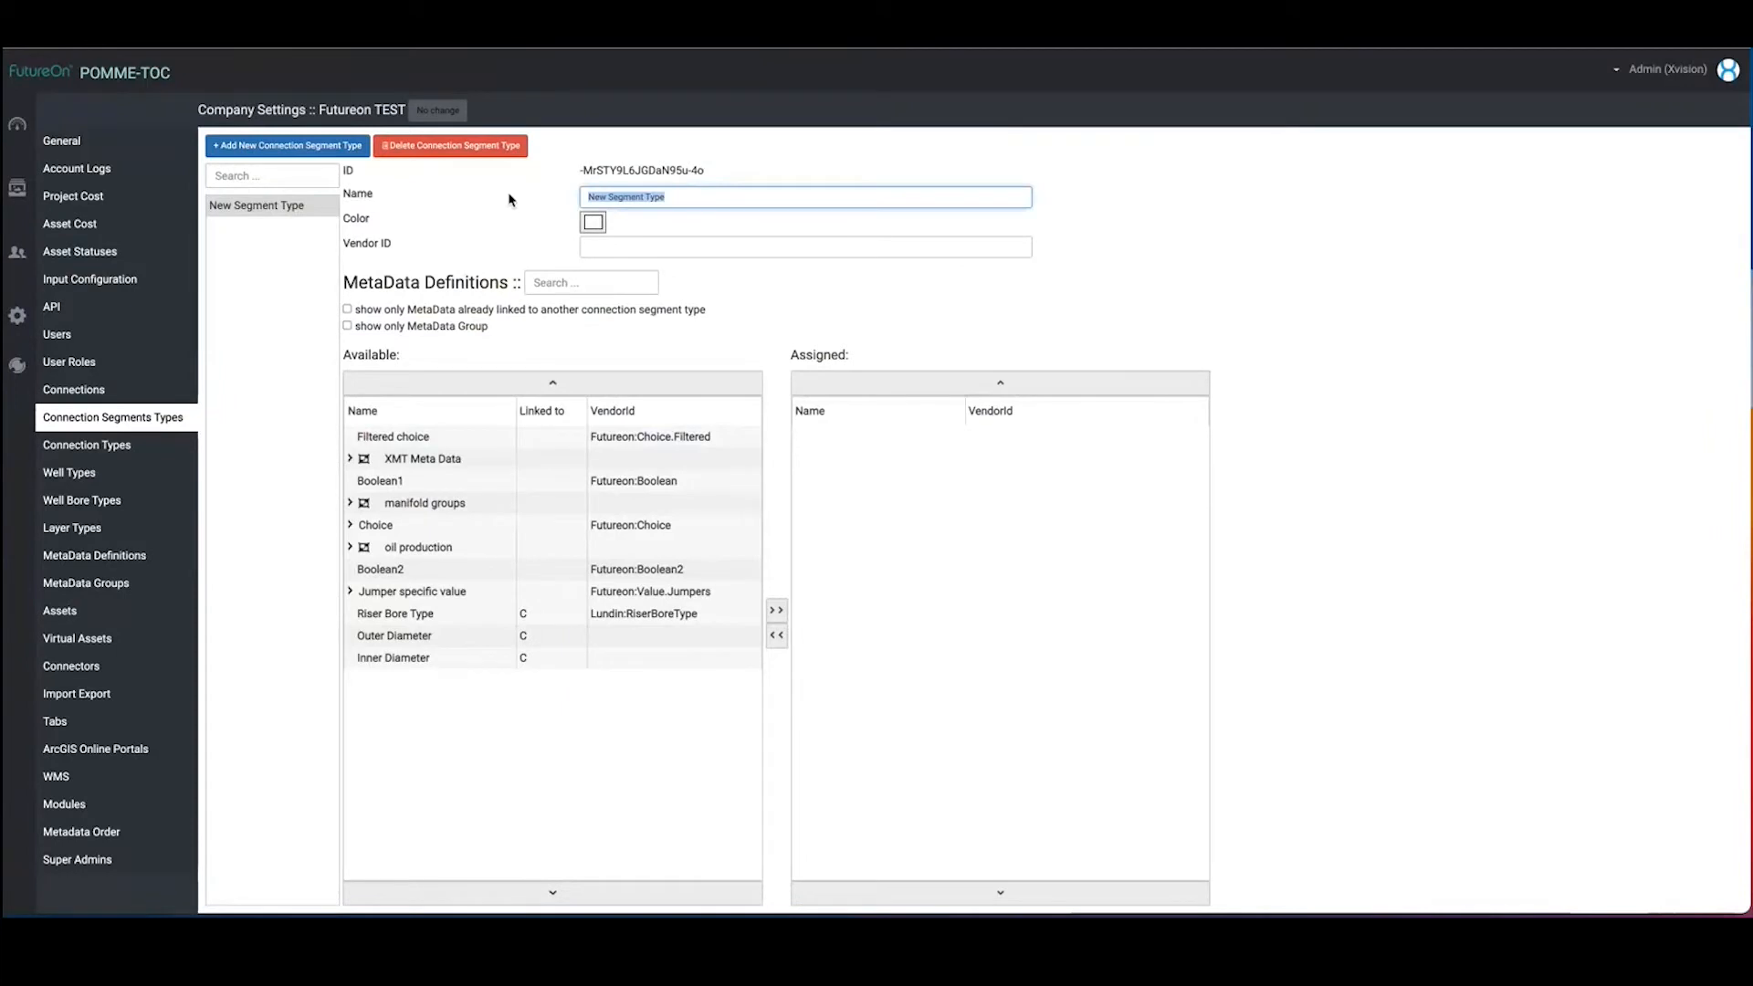
text(sement Ag)
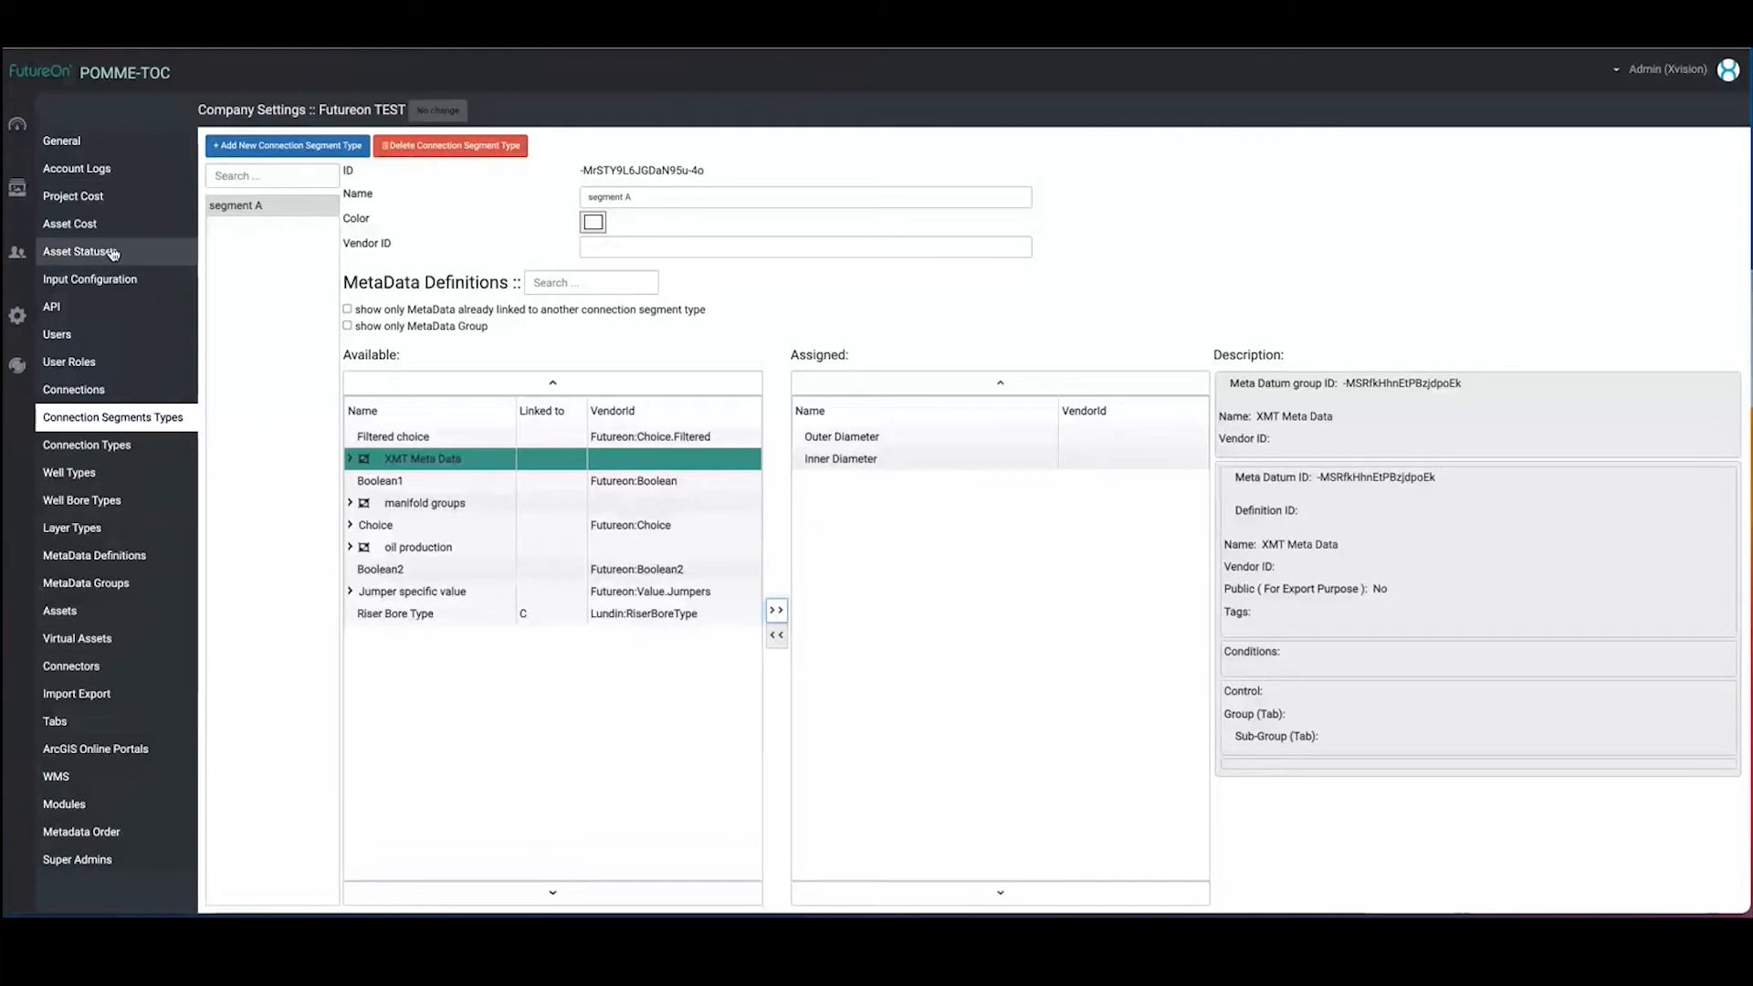
Step: Return to the futureonTEst instance and open the "test" project
click(13, 135)
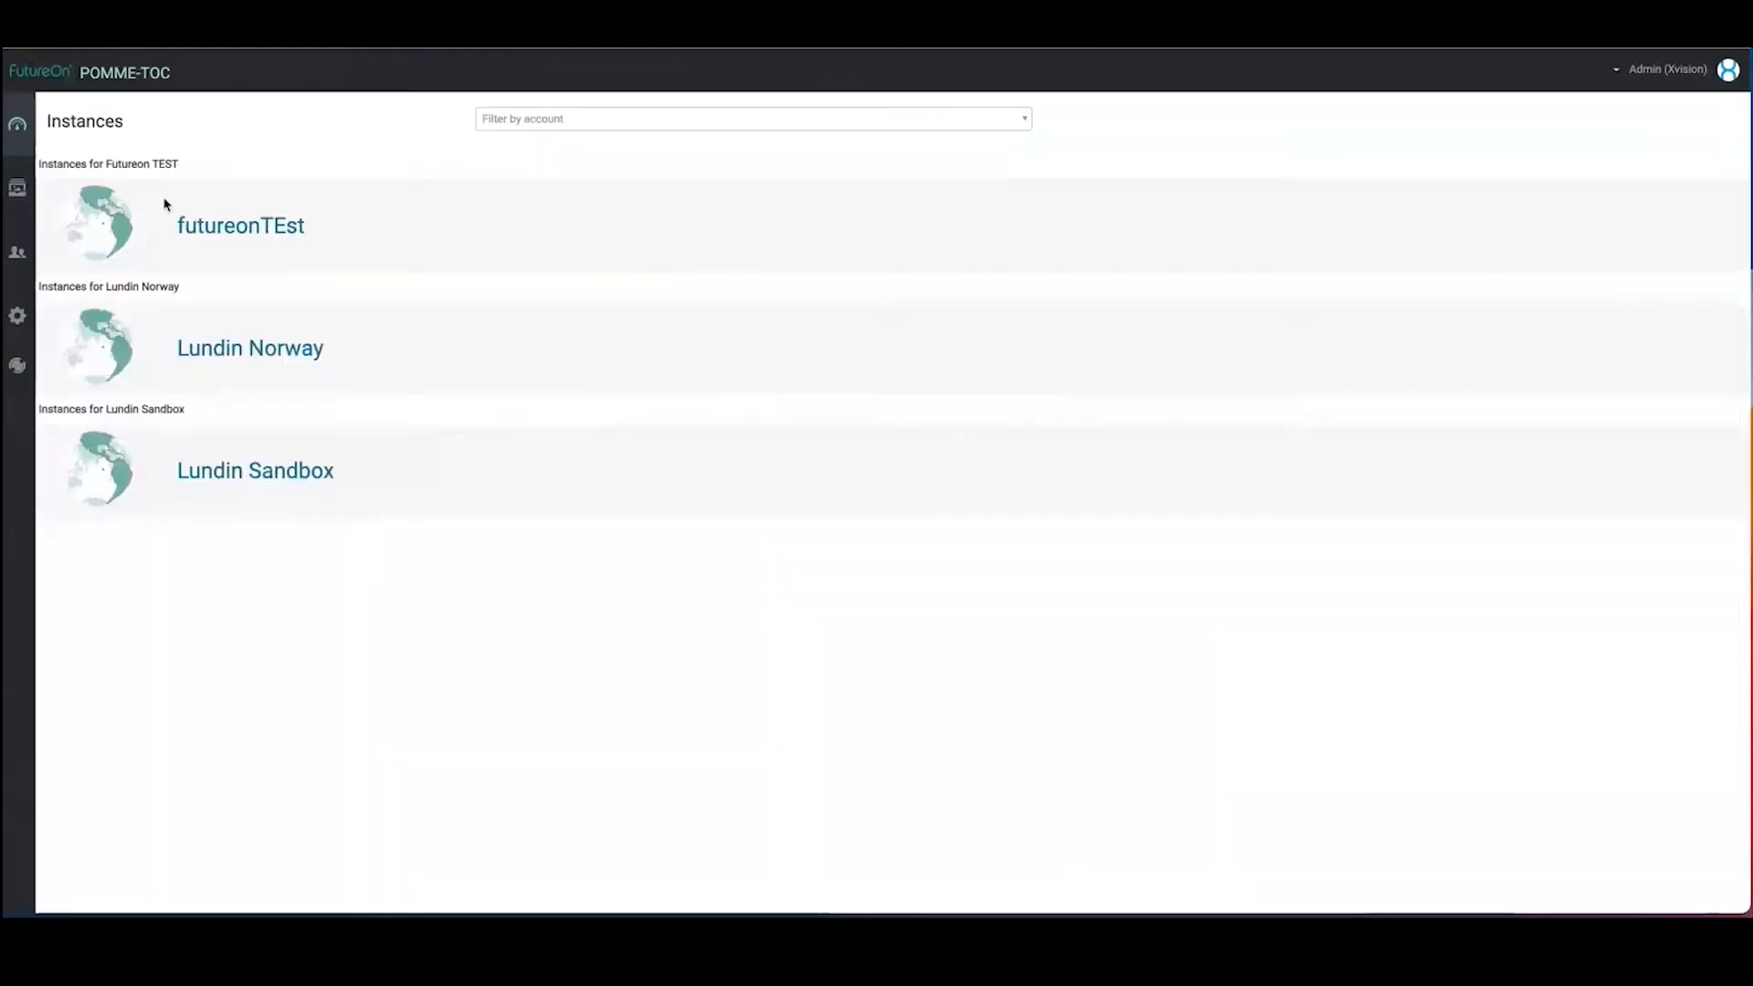
click(165, 204)
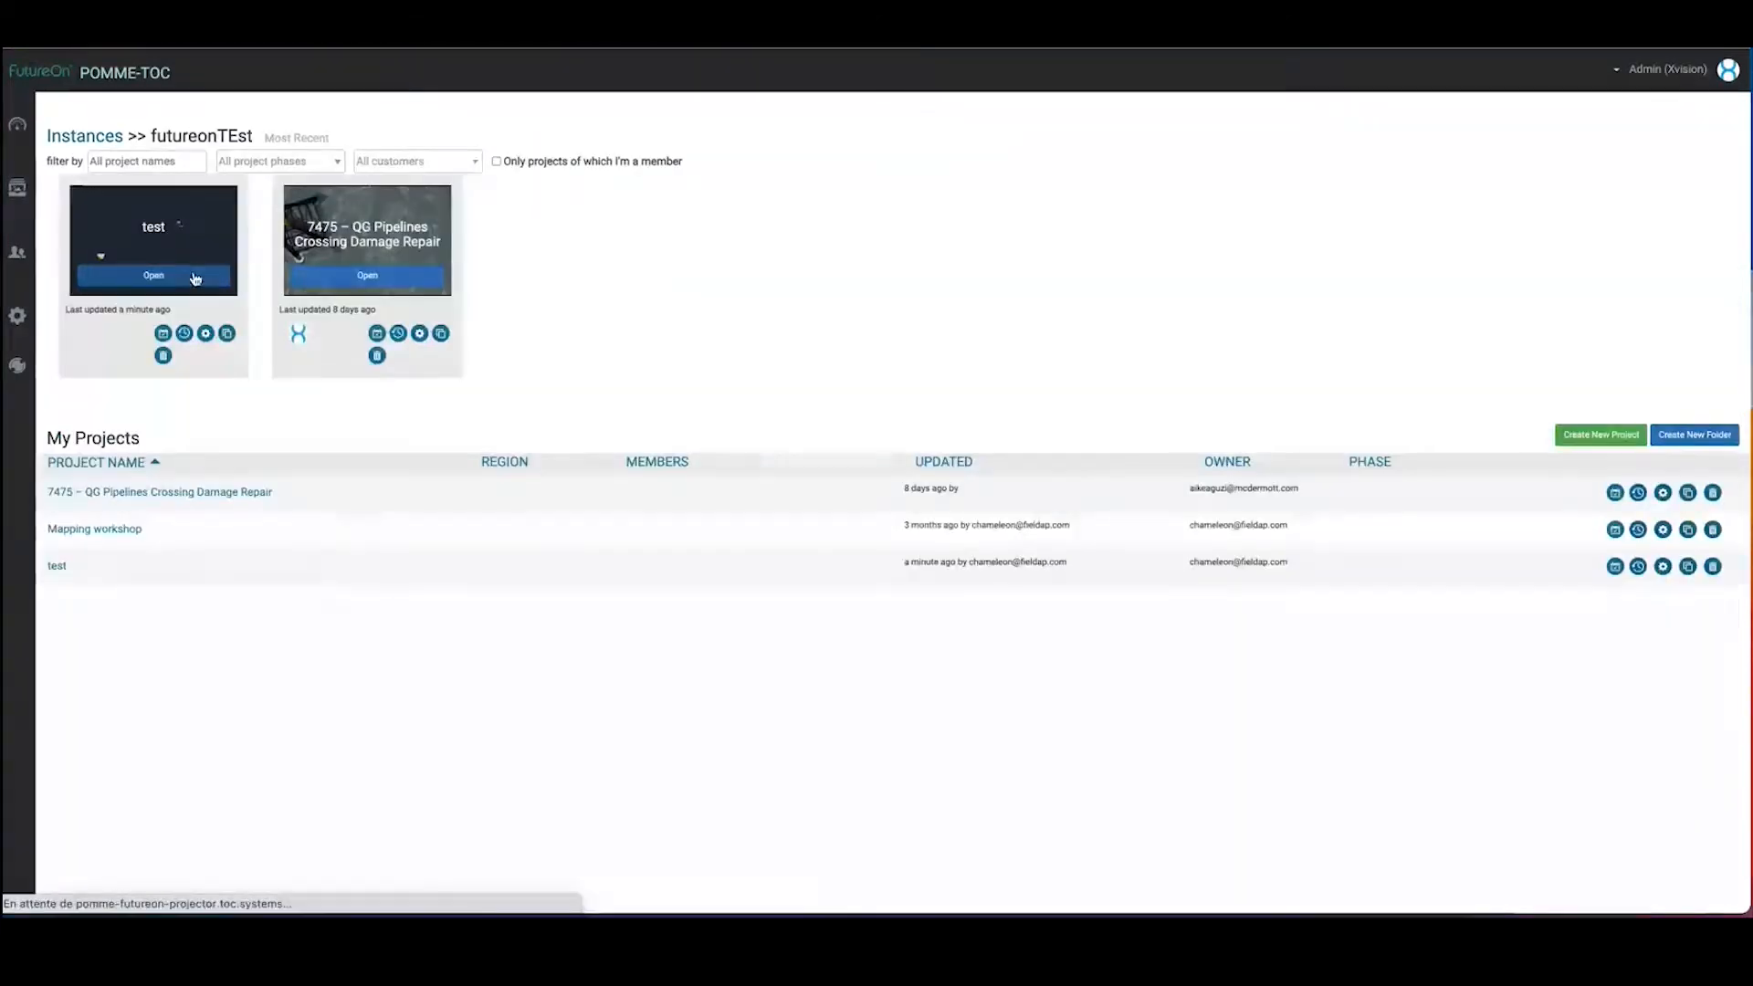
click(195, 279)
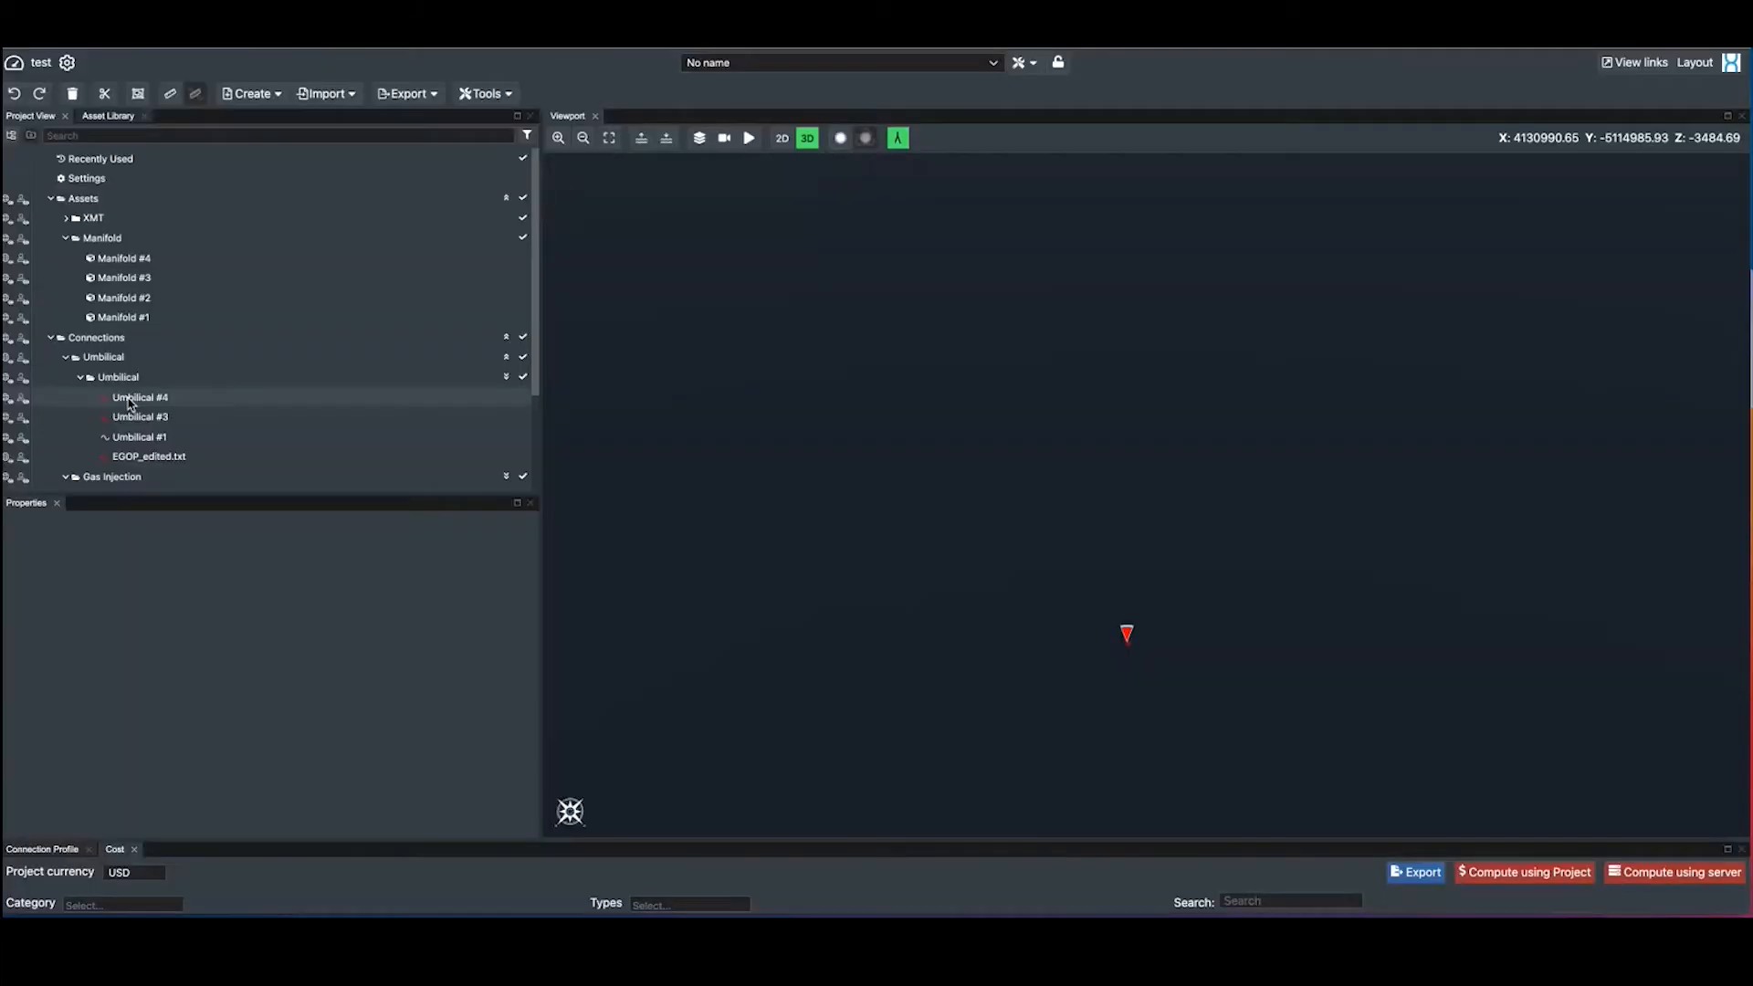
Step: Set the metadata of Umbilical #4 to Inner Diameter 12 and Outer Diameter 18
click(131, 400)
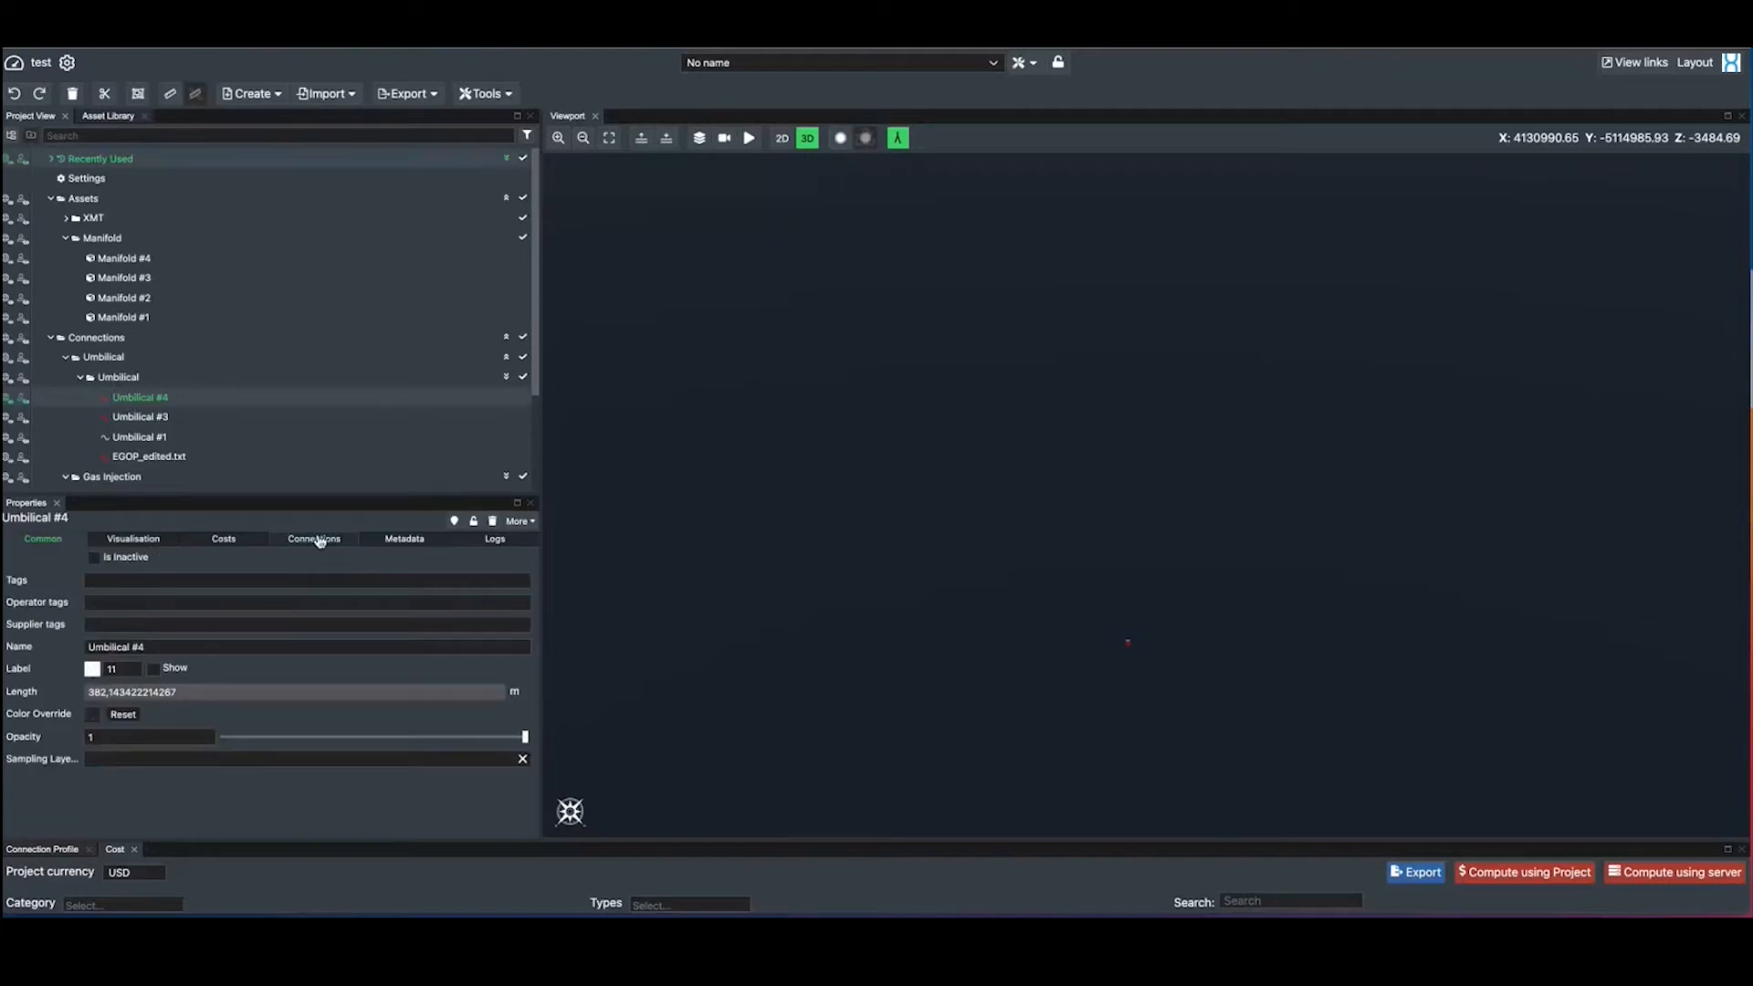
click(388, 544)
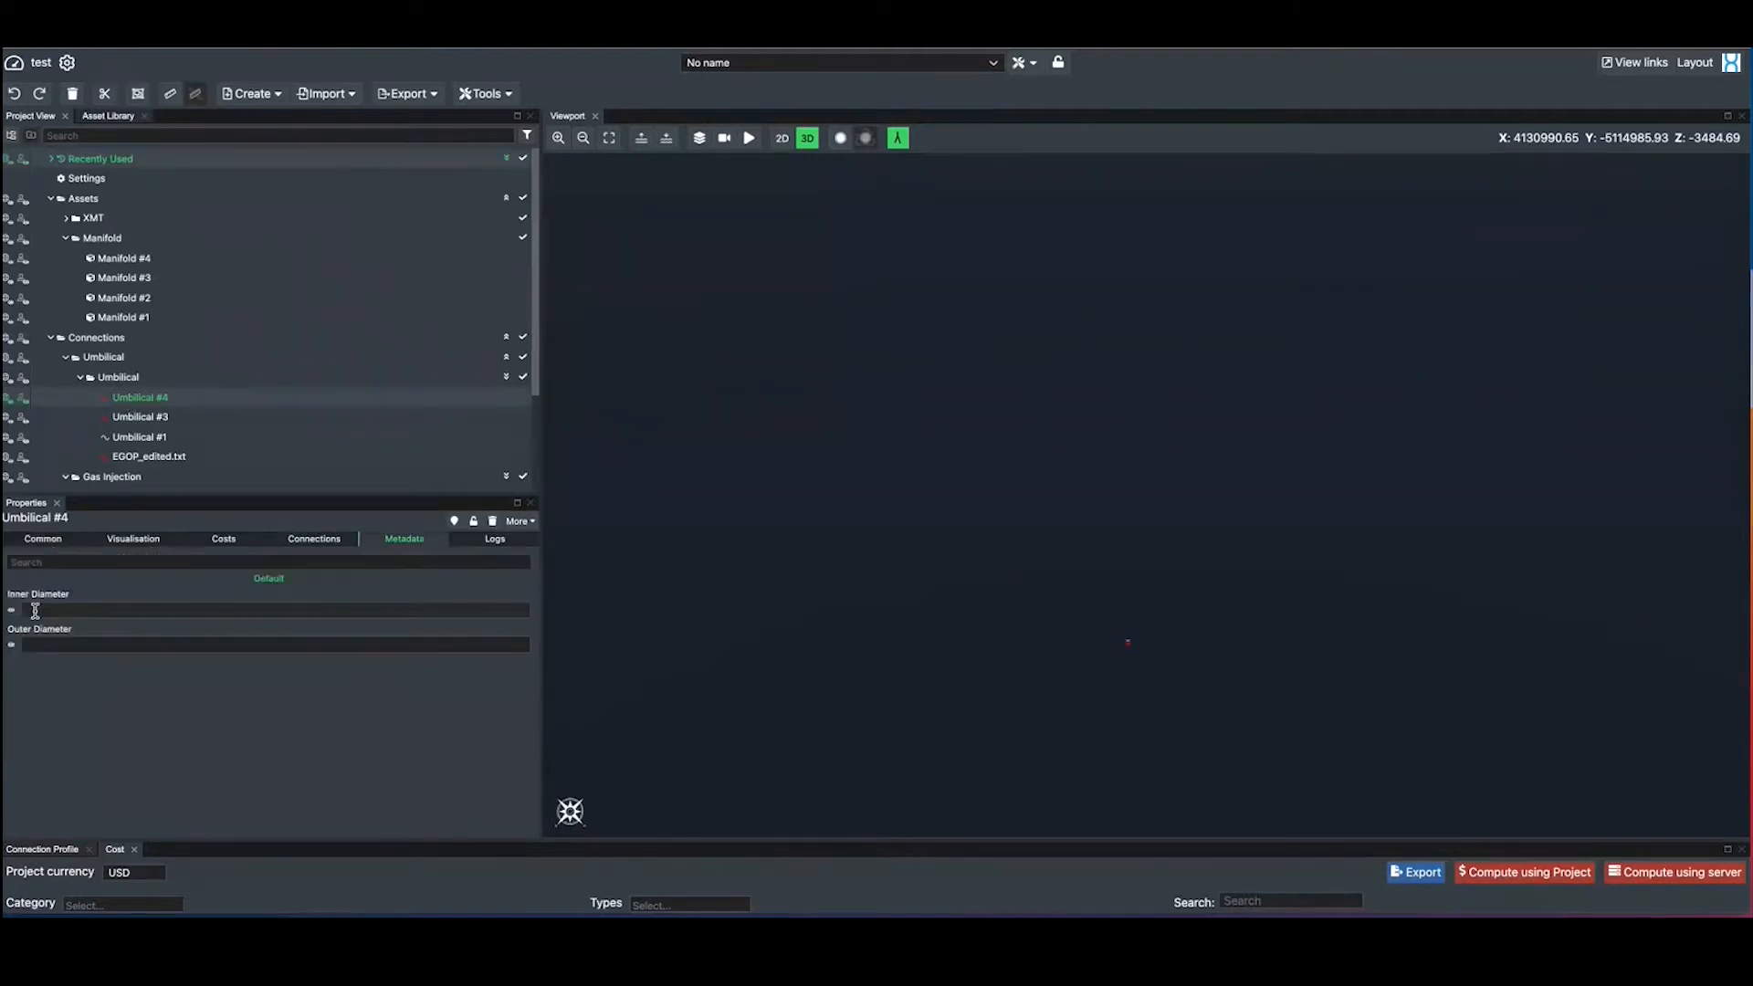
click(53, 609)
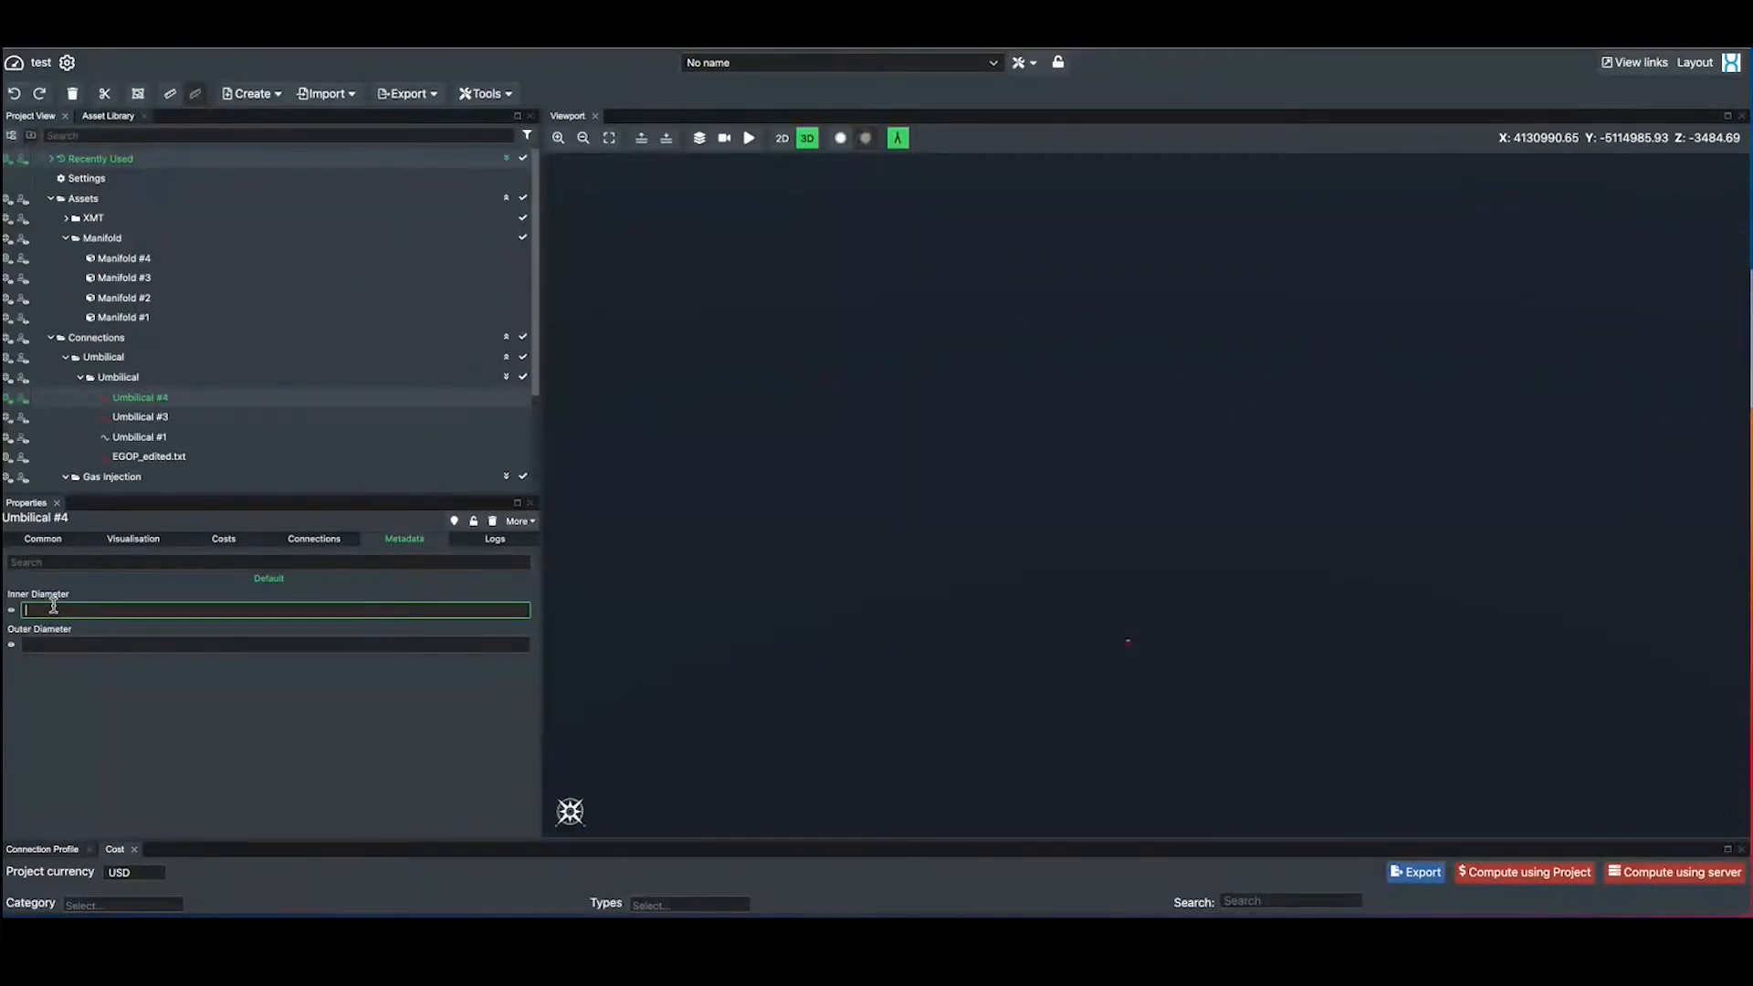
text(12)
click(51, 643)
text(8)
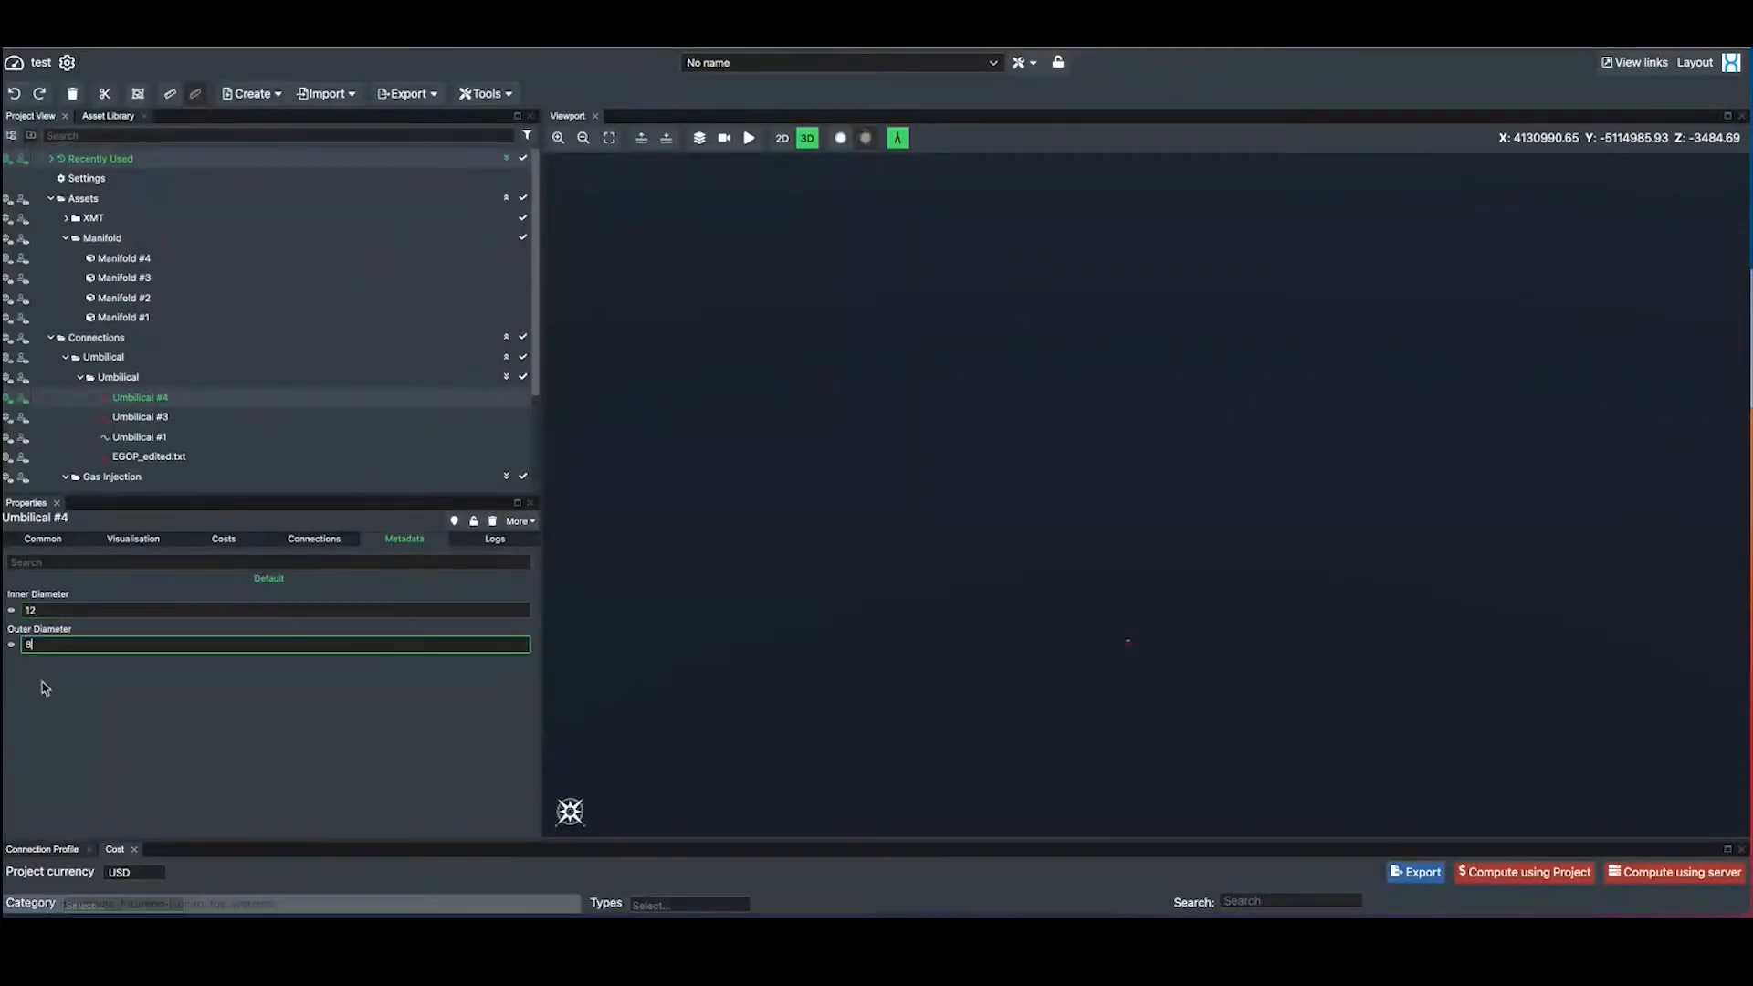
click(36, 723)
click(32, 643)
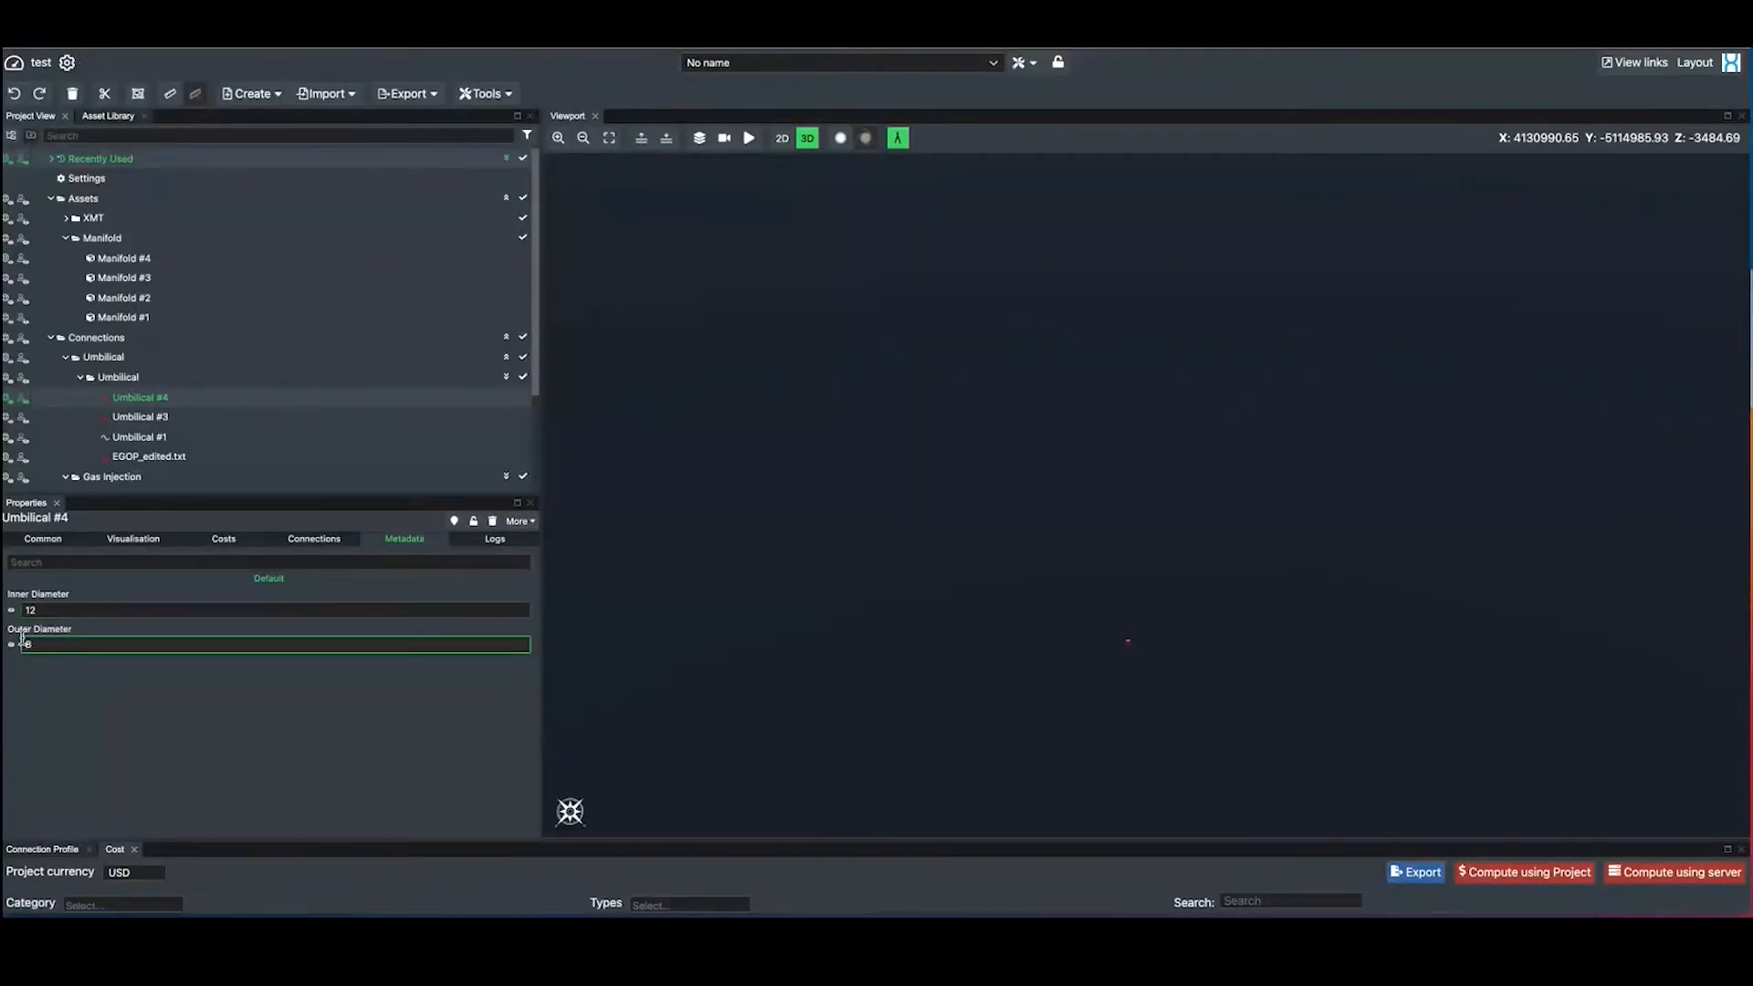
text(1)
click(41, 673)
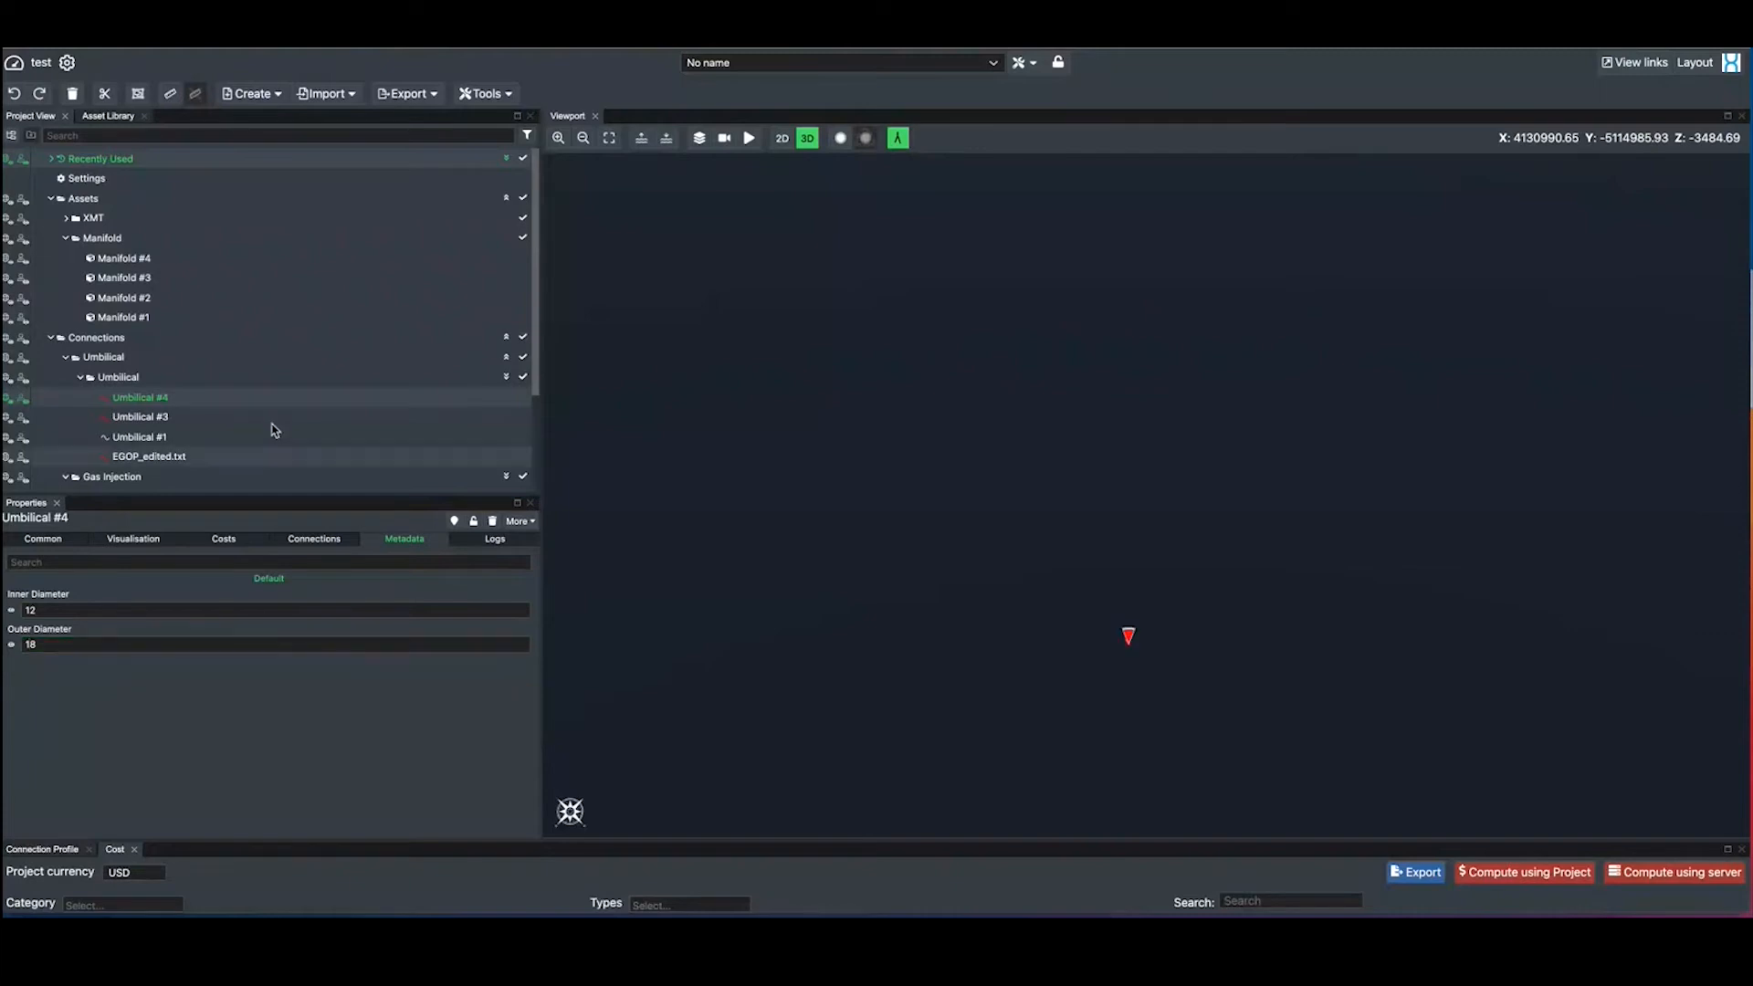
Step: Locate Umbilical #4 in the viewport, create a segment on it and select that segment in the project tree
click(453, 521)
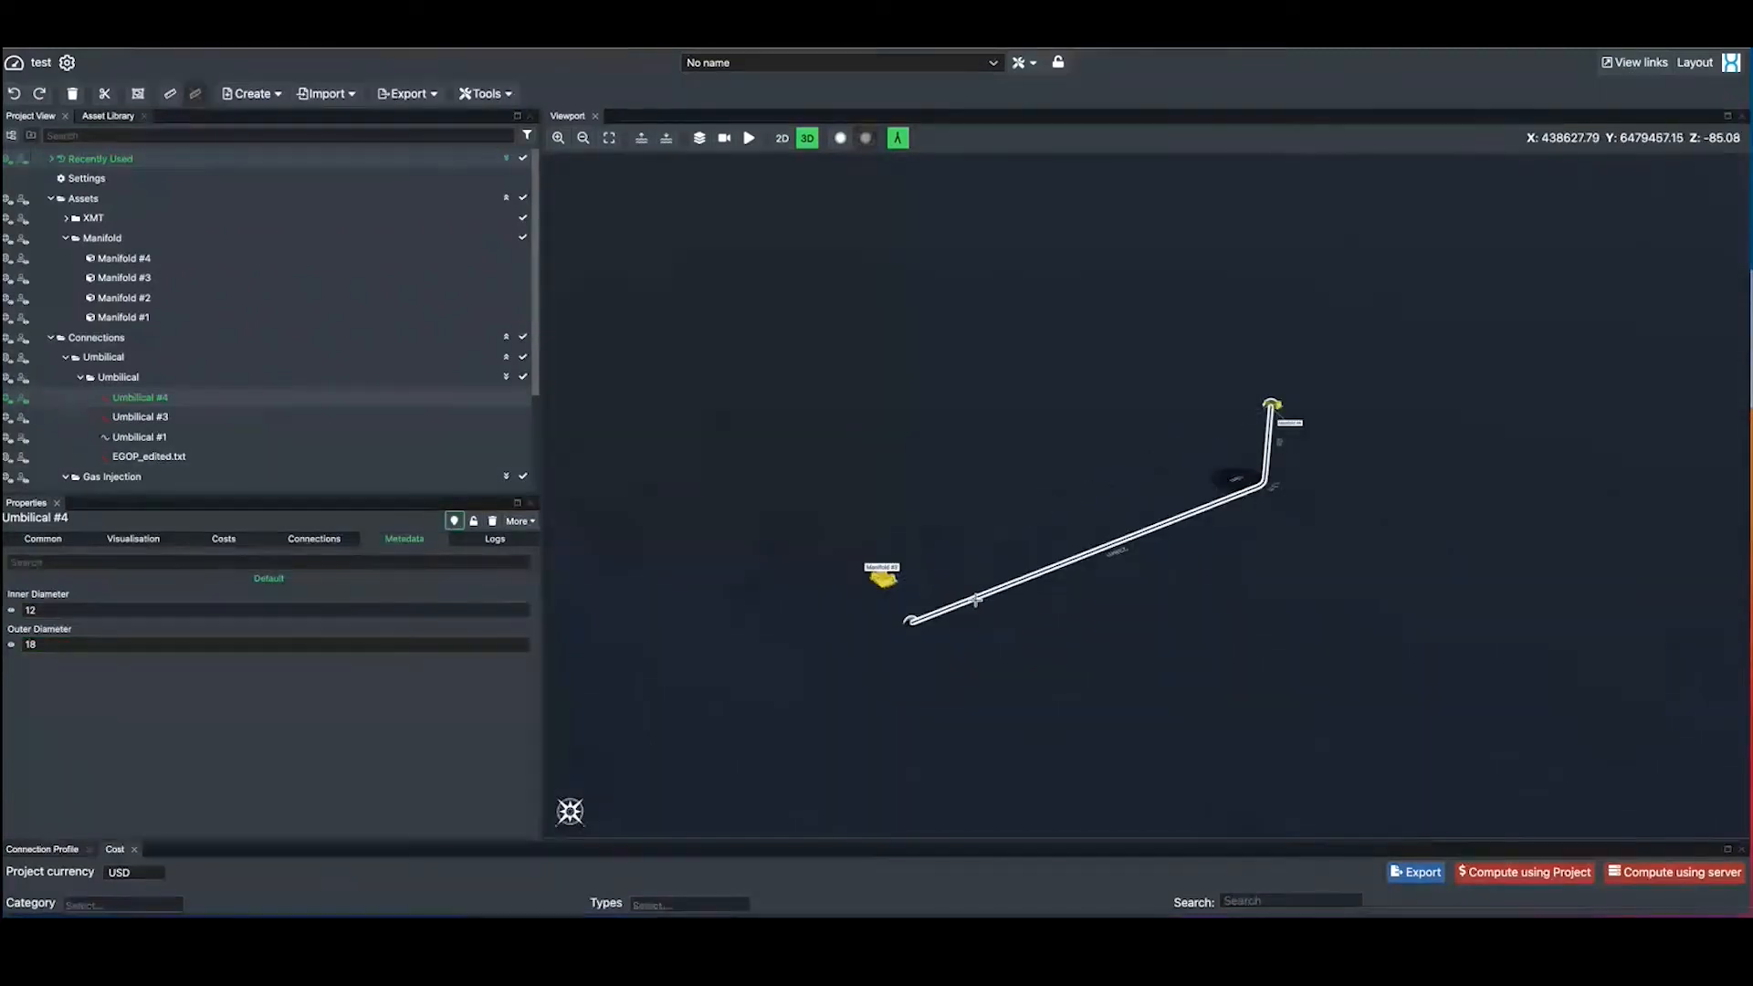
click(43, 539)
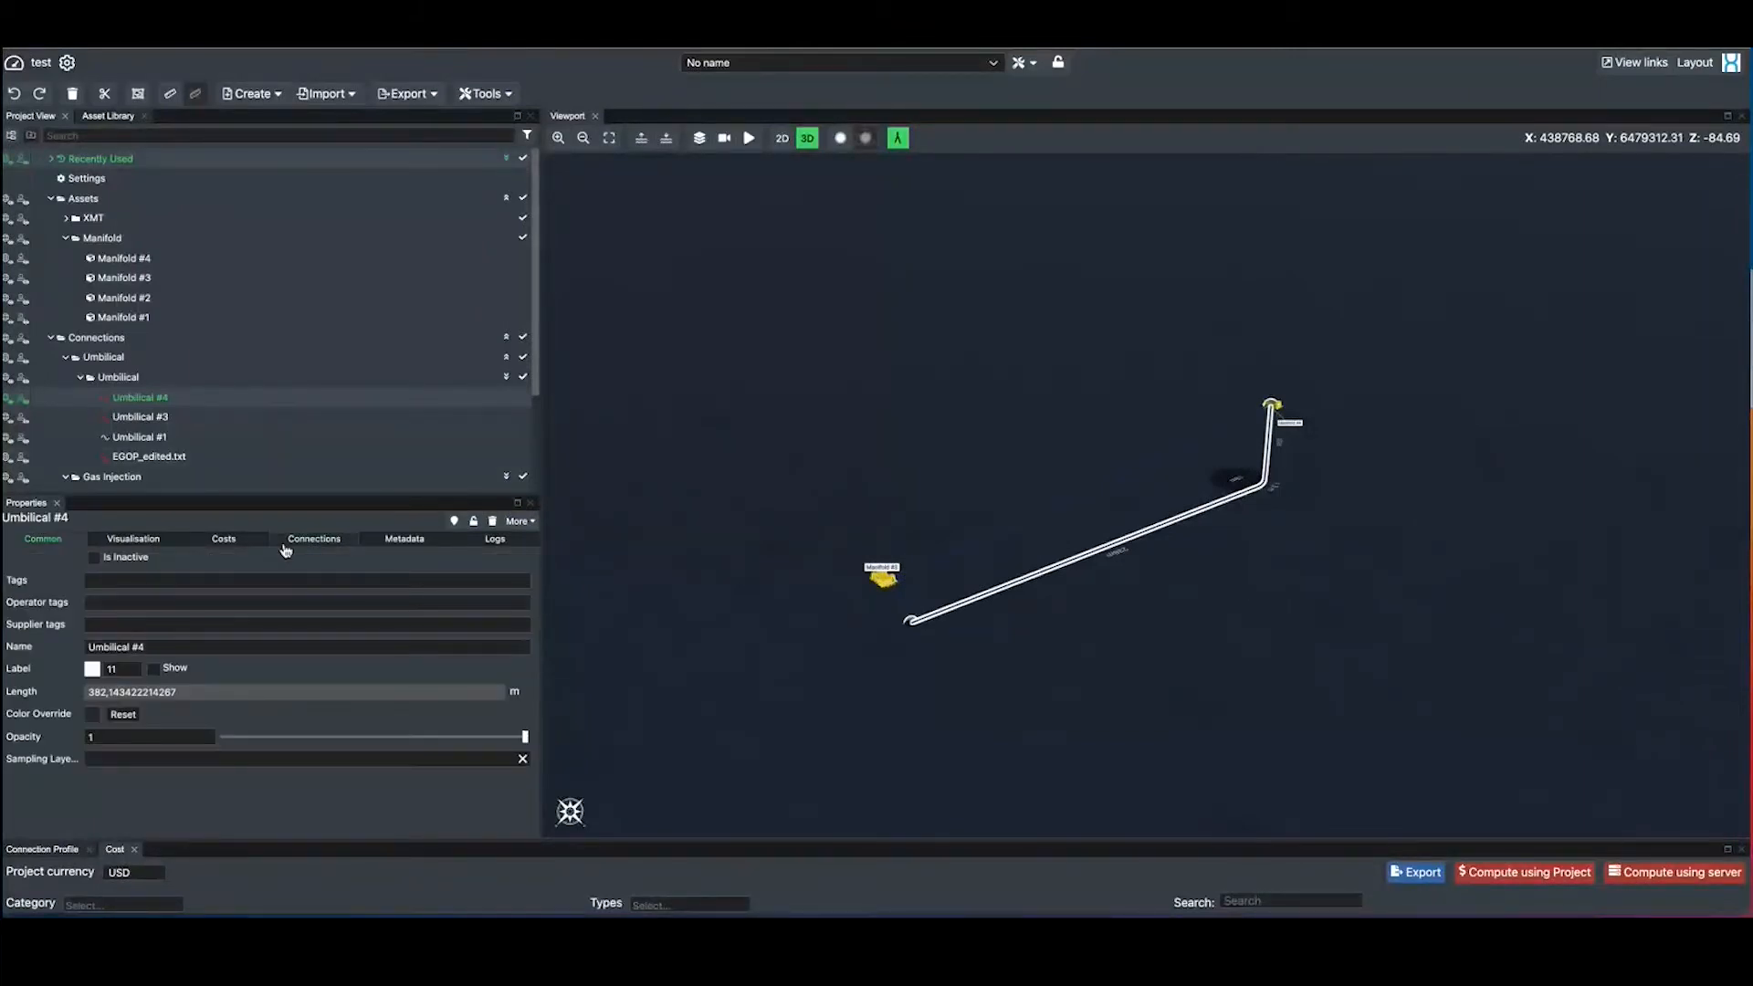
click(314, 539)
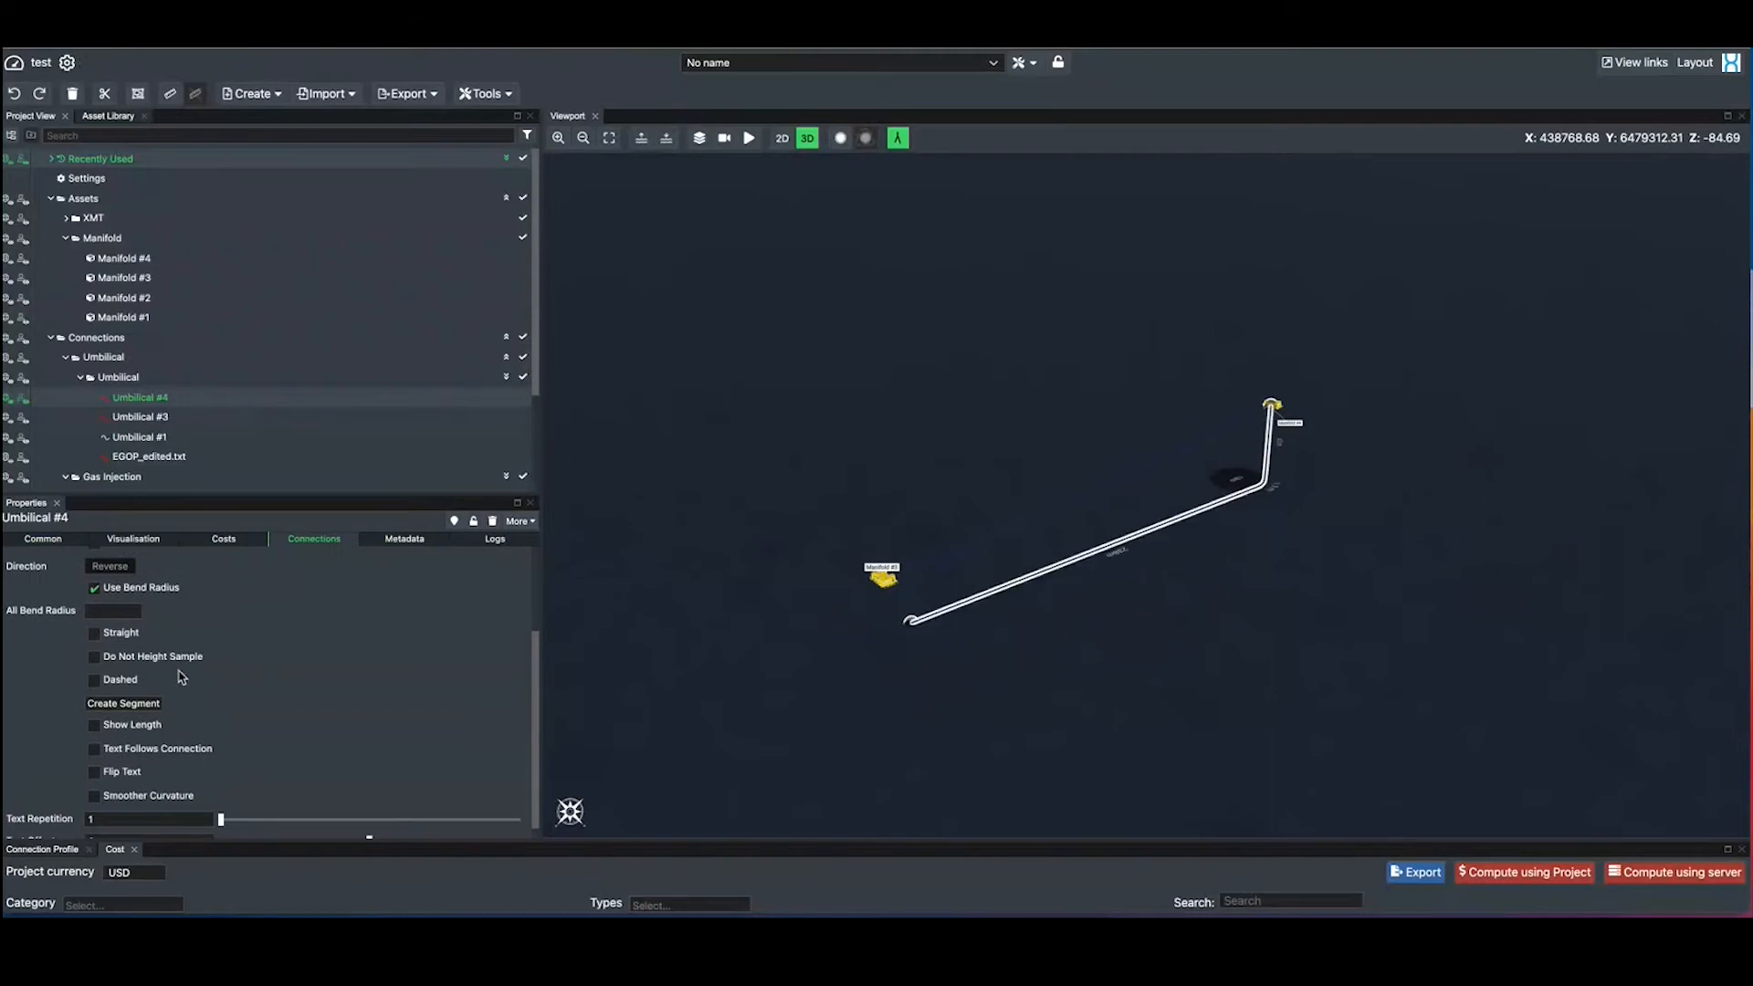
scroll(183, 678, down, 1)
click(139, 692)
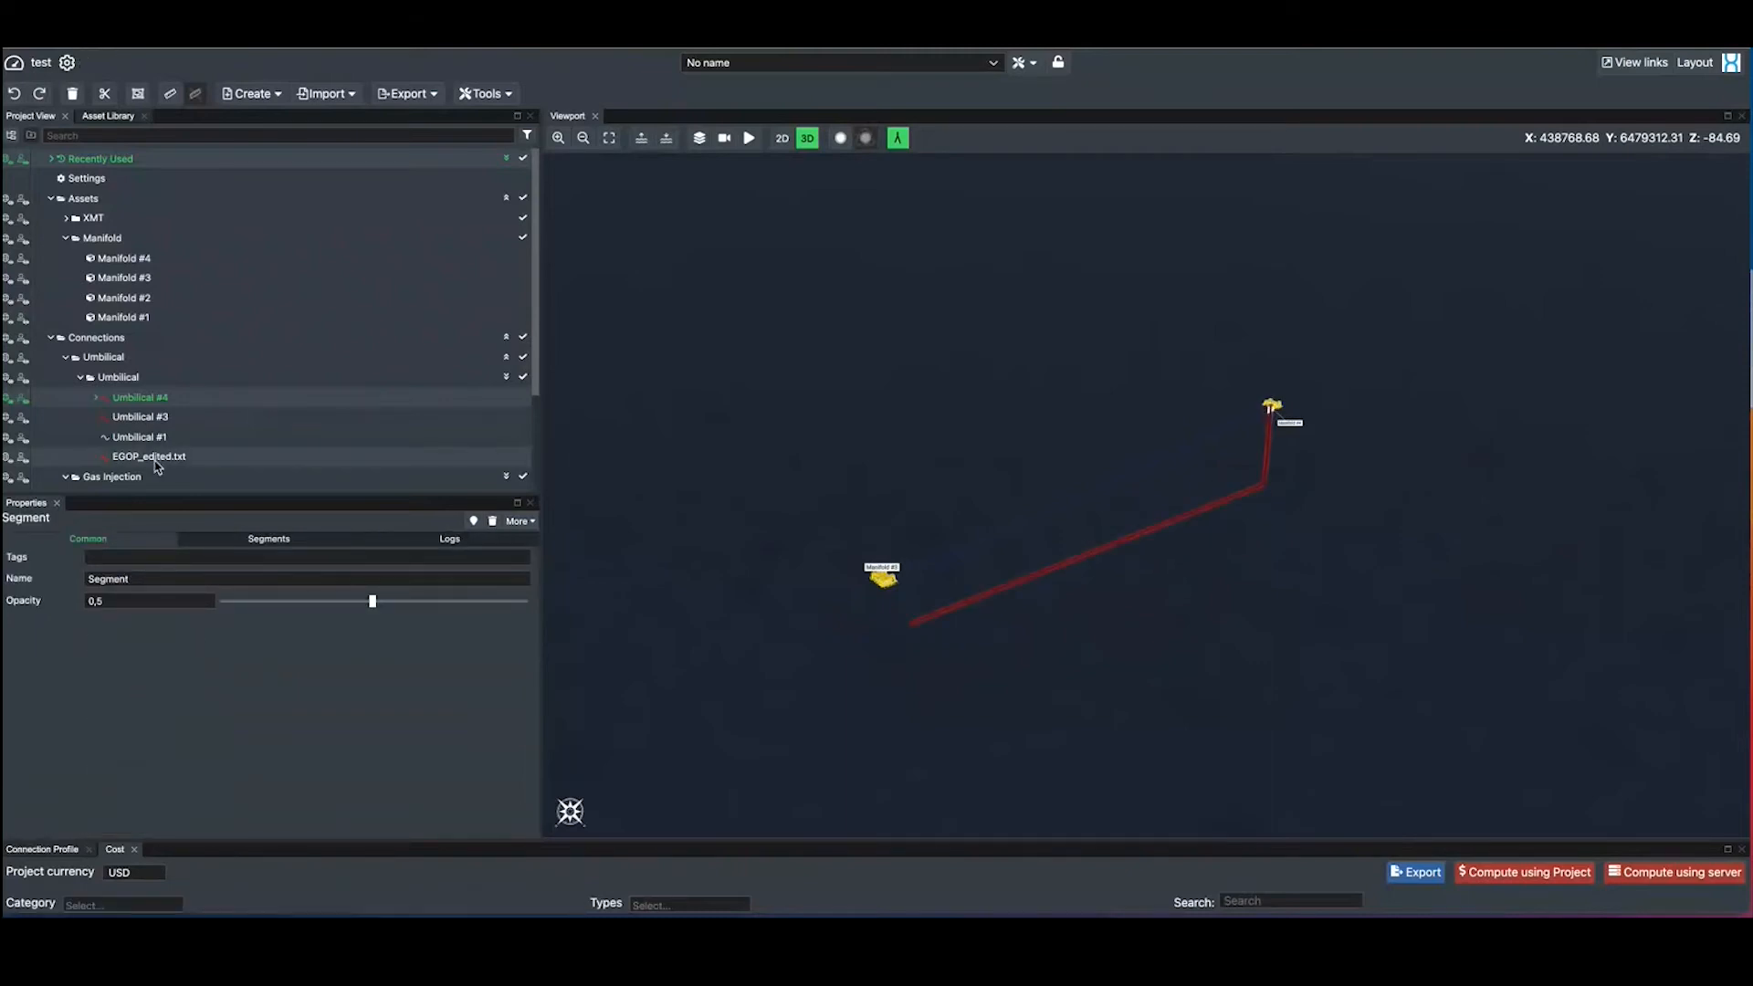
click(95, 397)
click(139, 419)
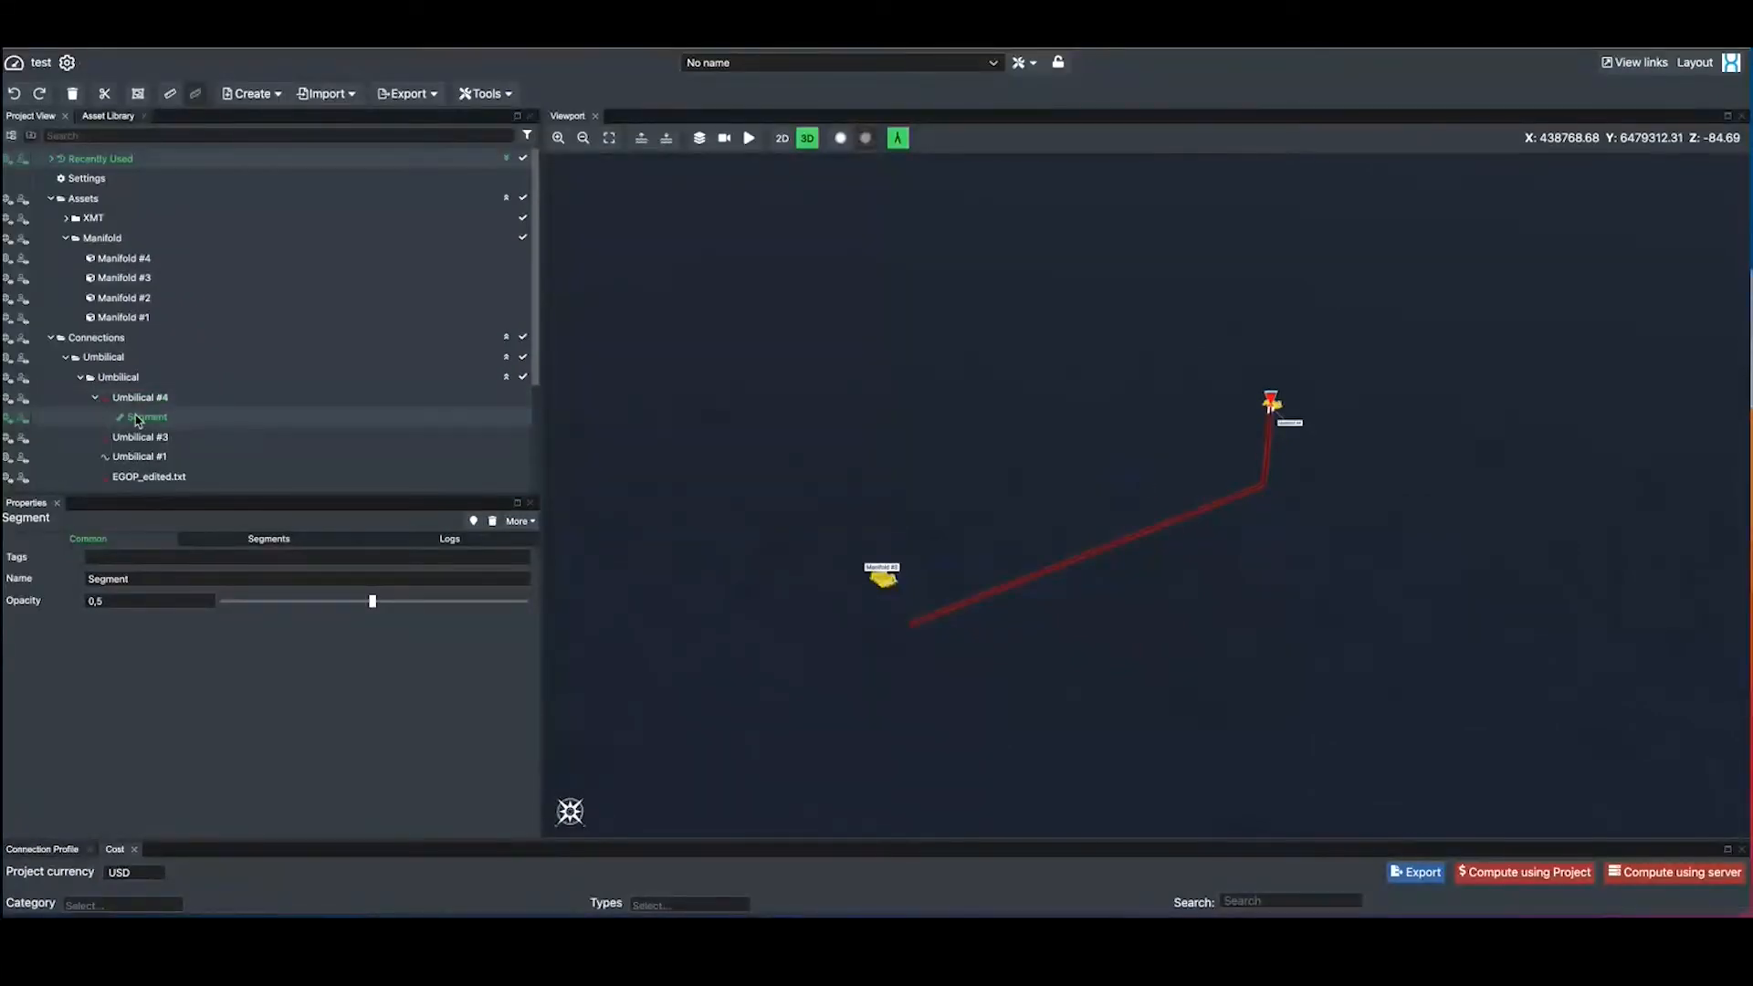
Step: Copy the metadata of Umbilical #4 and try to paste it onto its segment
click(139, 399)
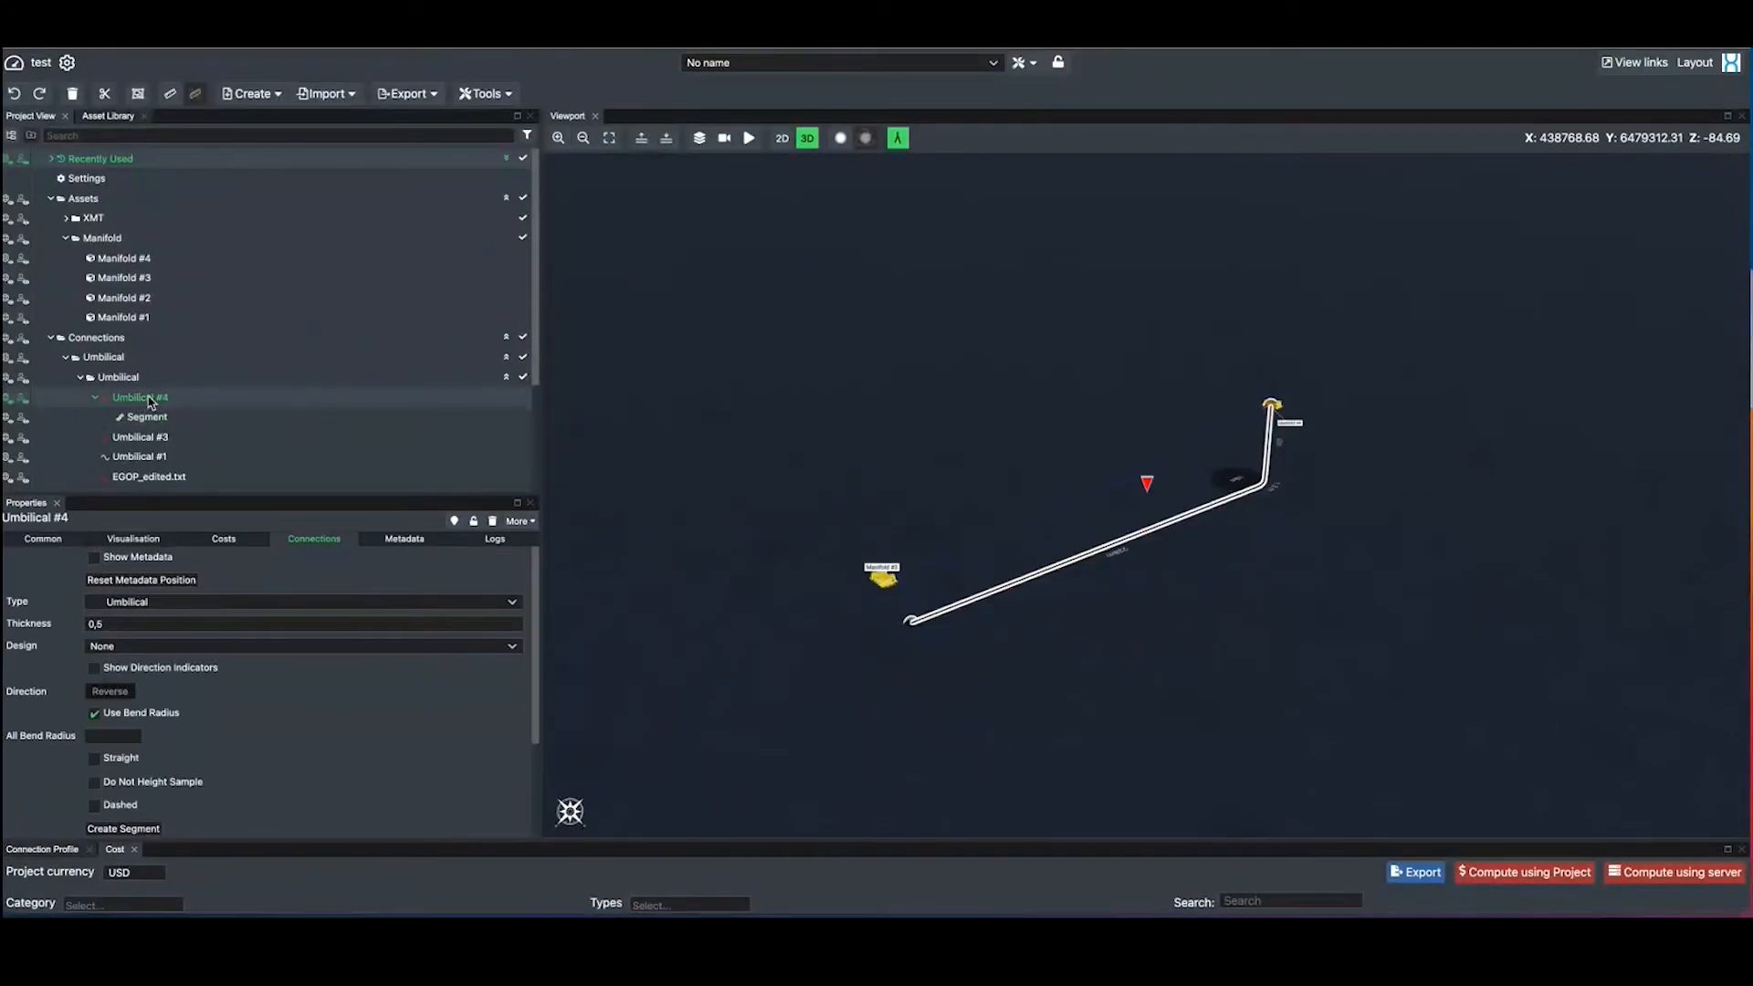
right_click(152, 402)
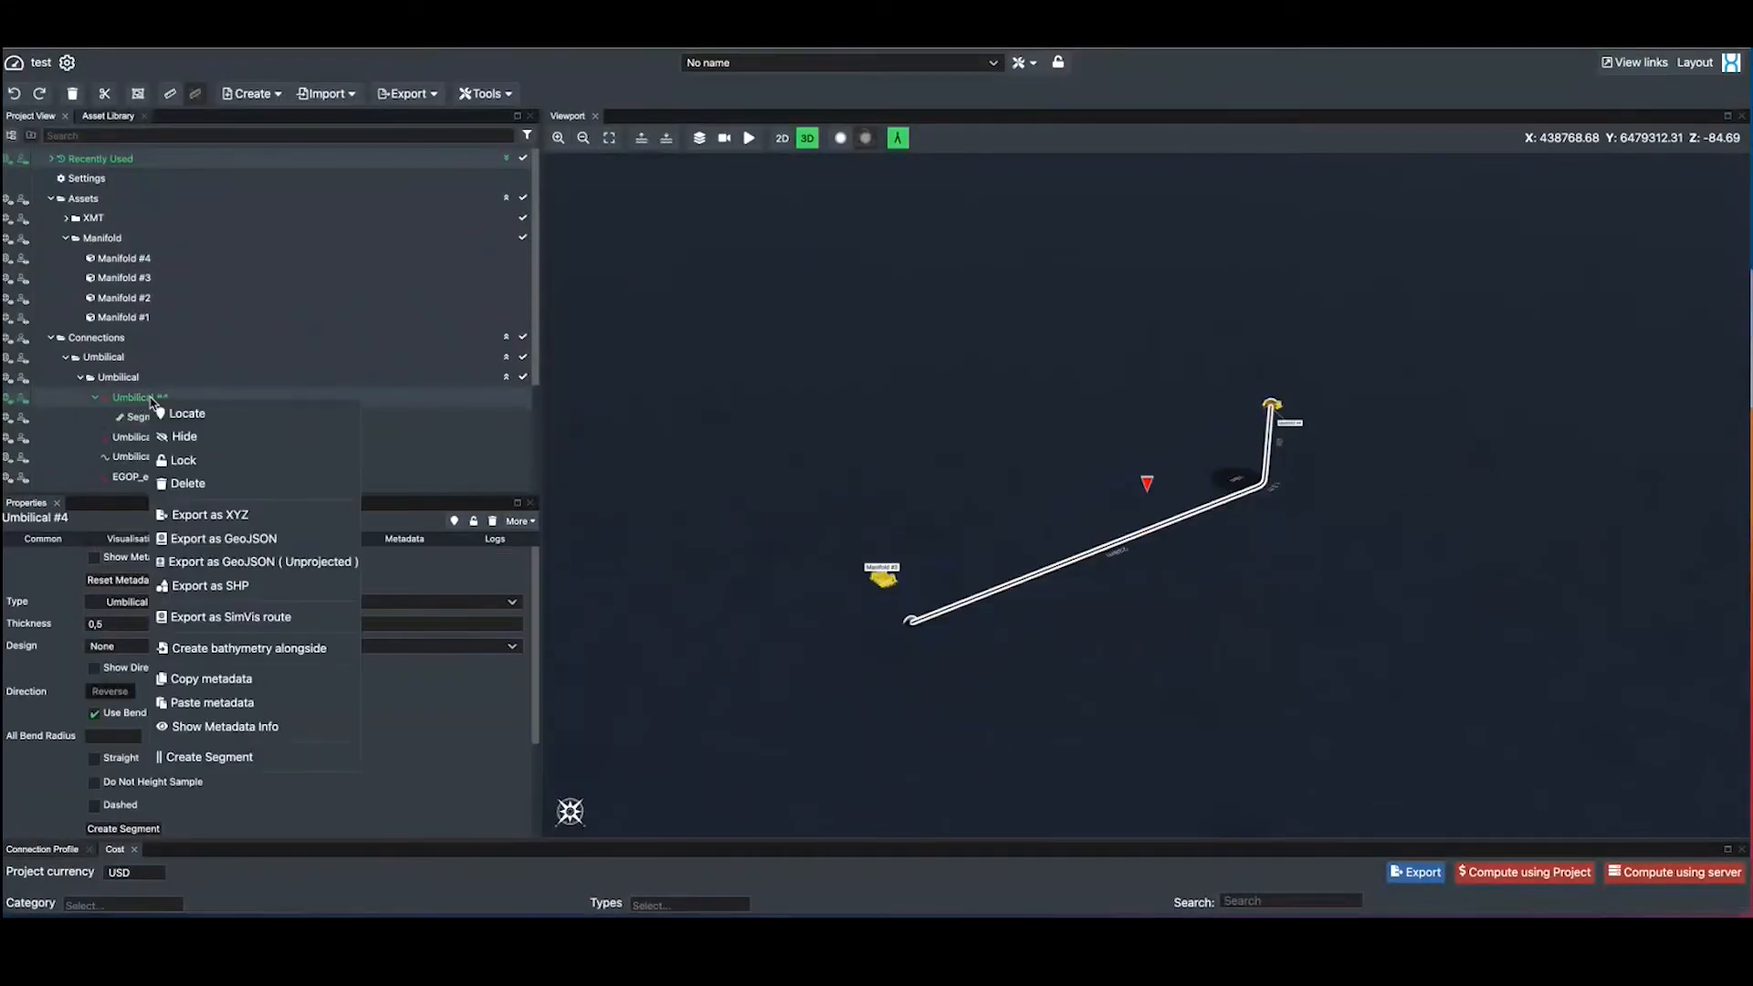
click(210, 680)
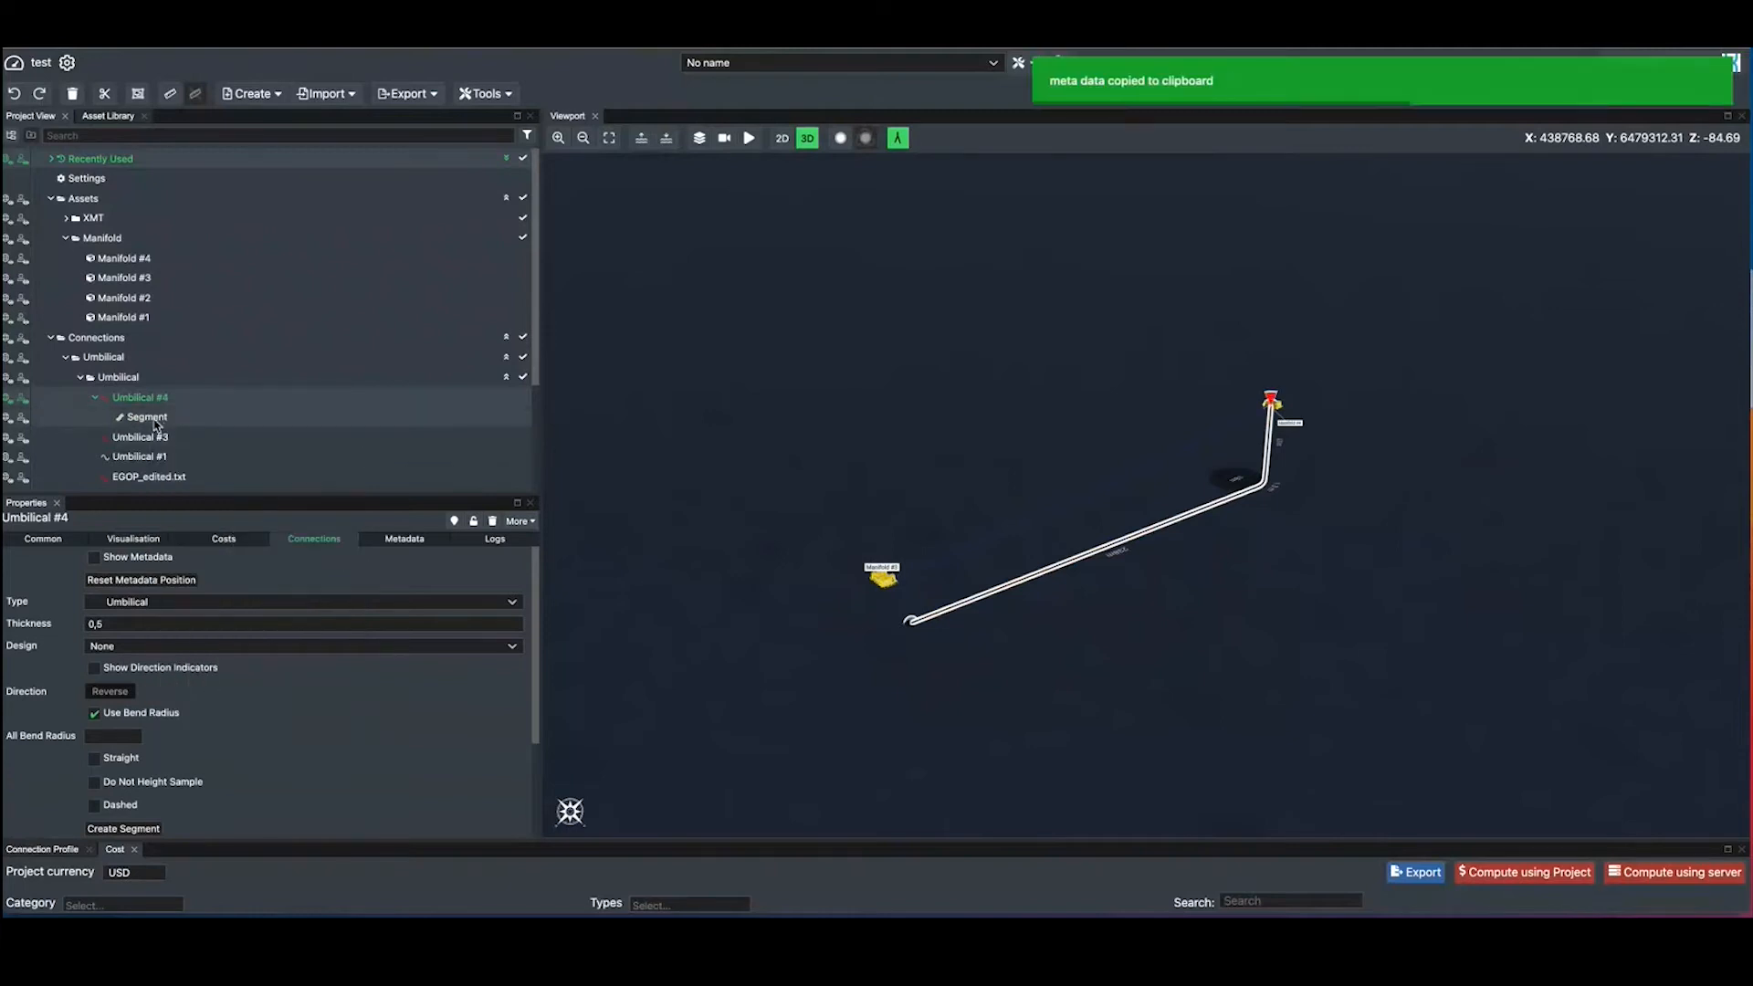
click(153, 420)
right_click(155, 422)
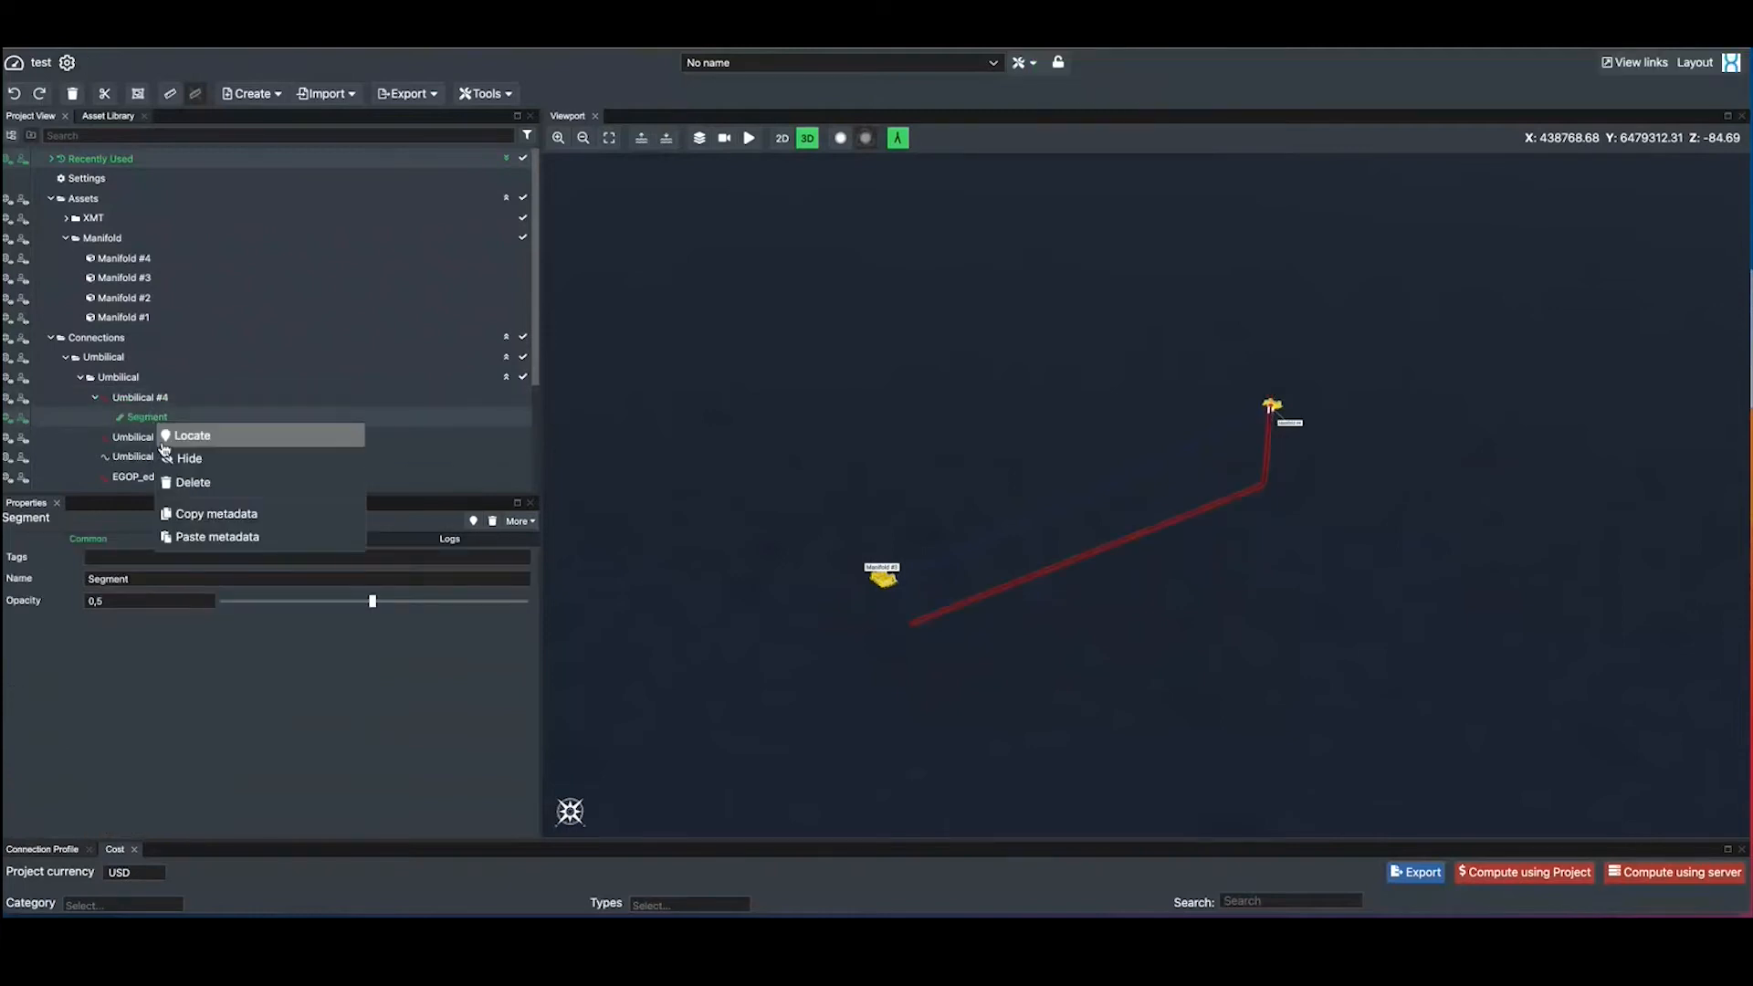
click(194, 548)
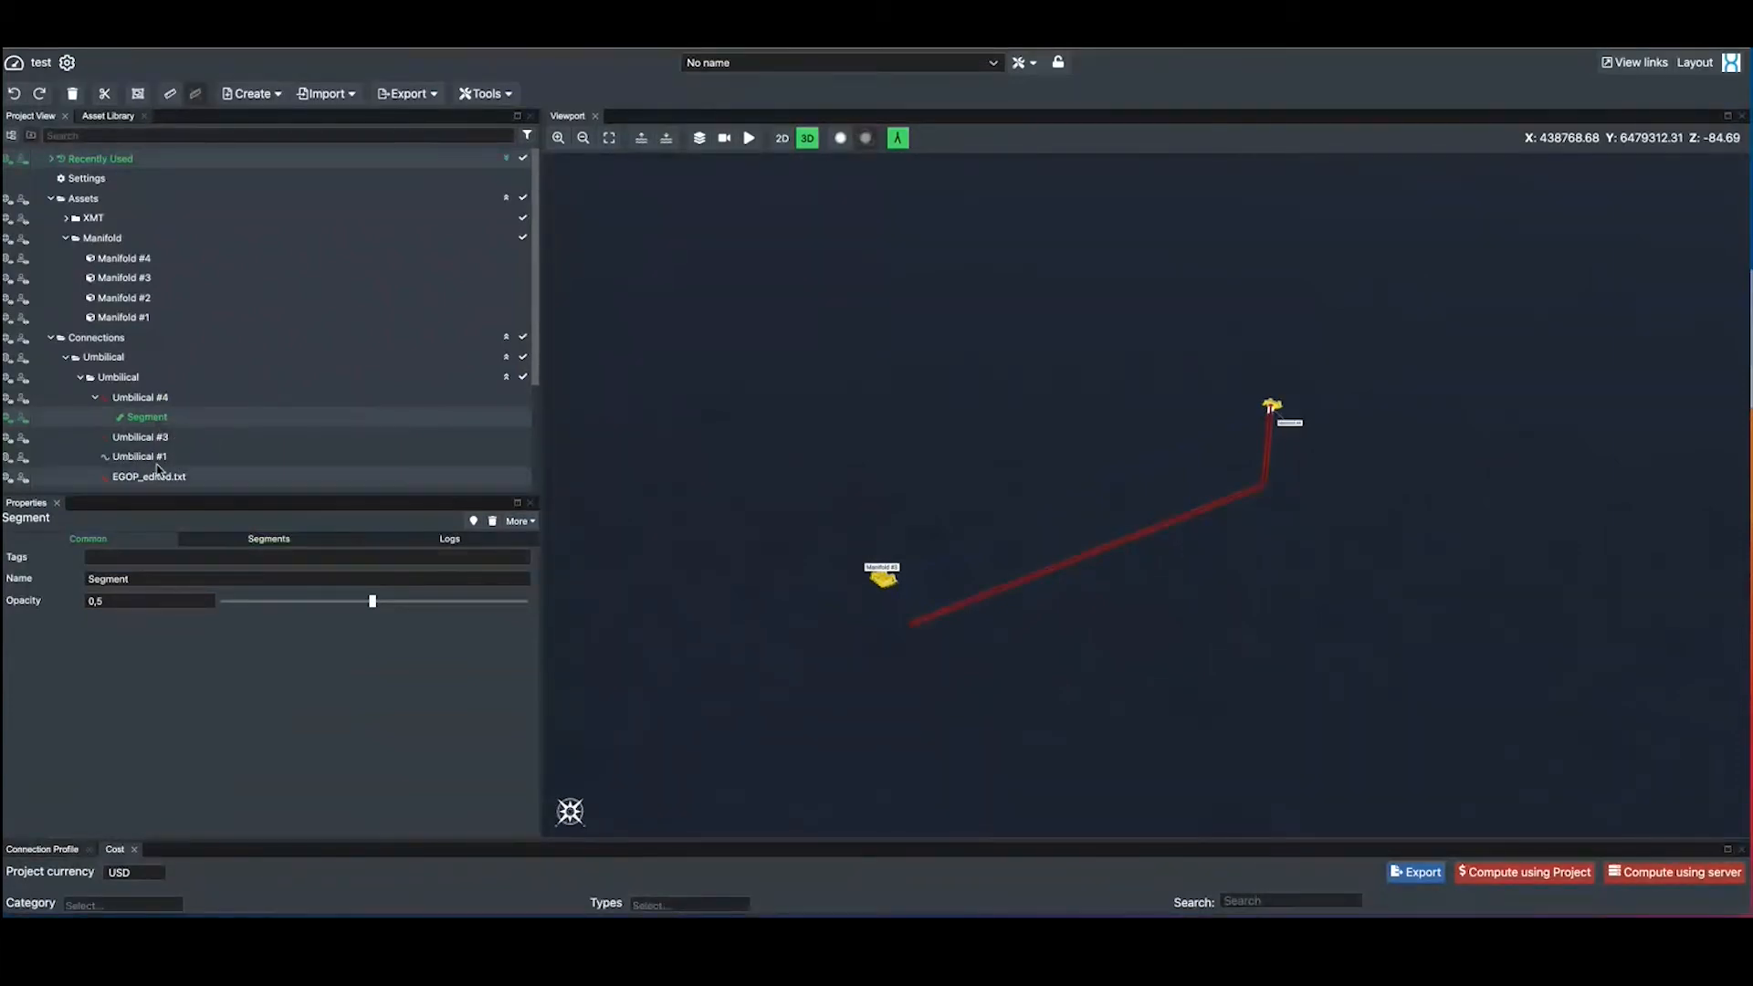
Step: Assign the type "segment A" to the segment of Umbilical #4 and paste the copied metadata onto it
click(240, 541)
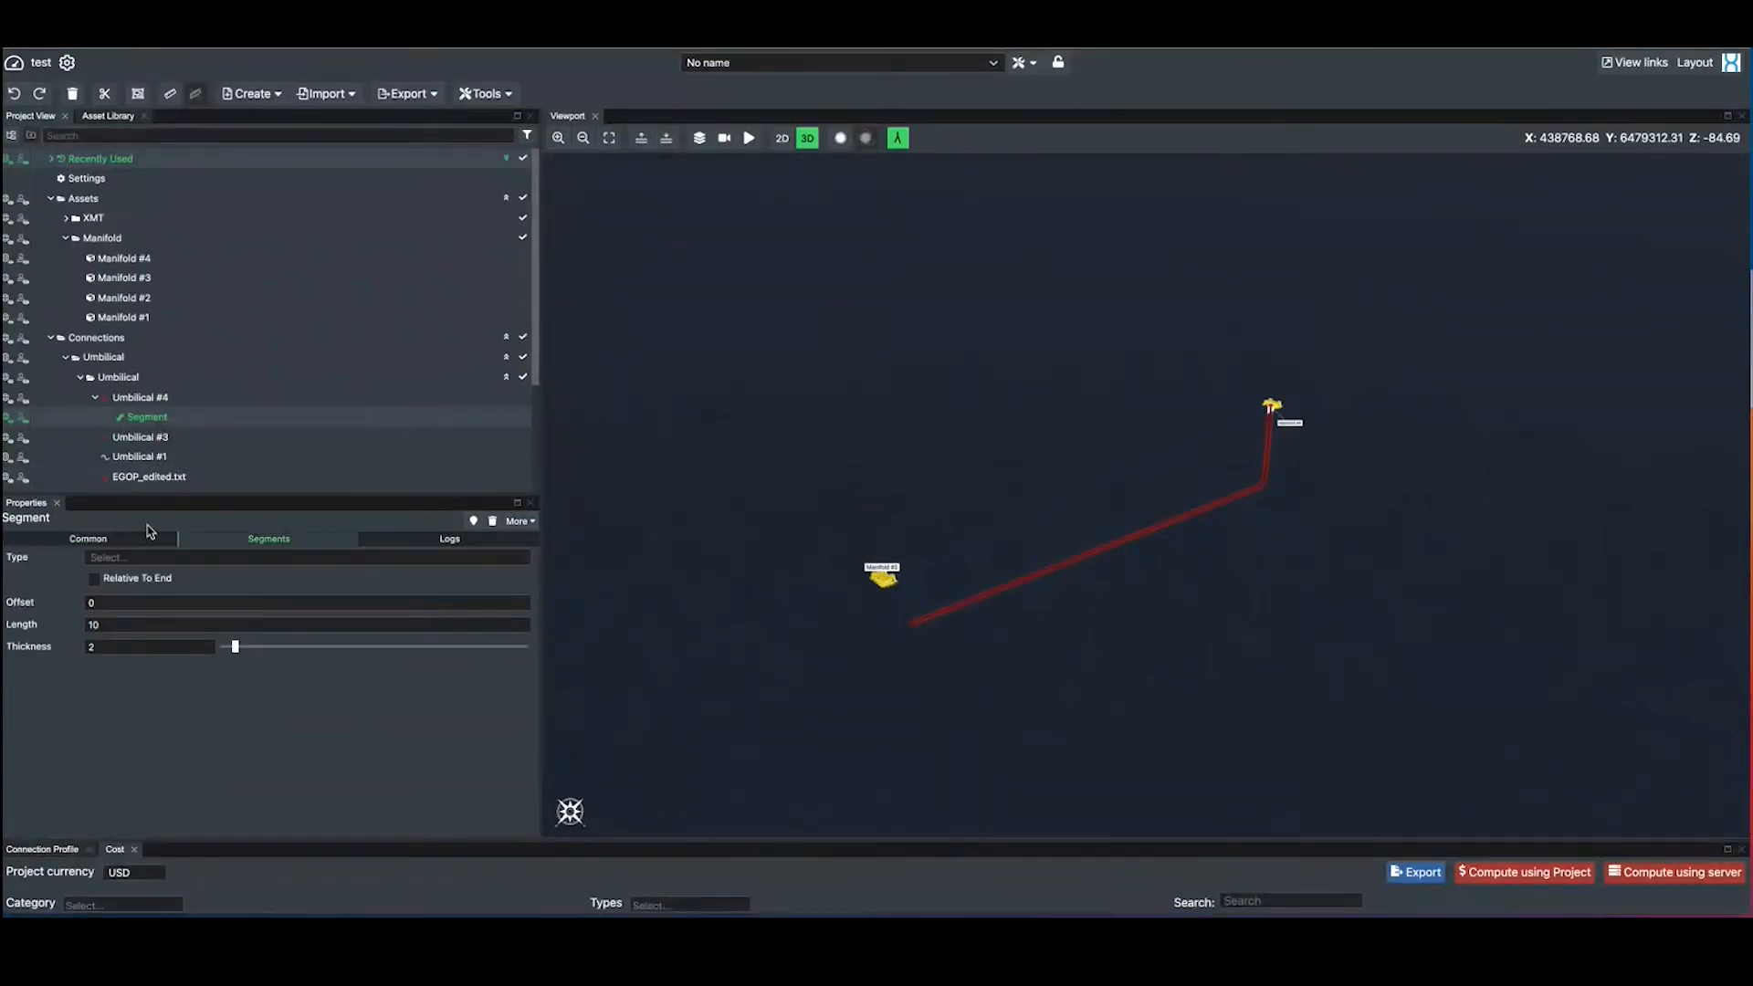
click(140, 557)
click(141, 579)
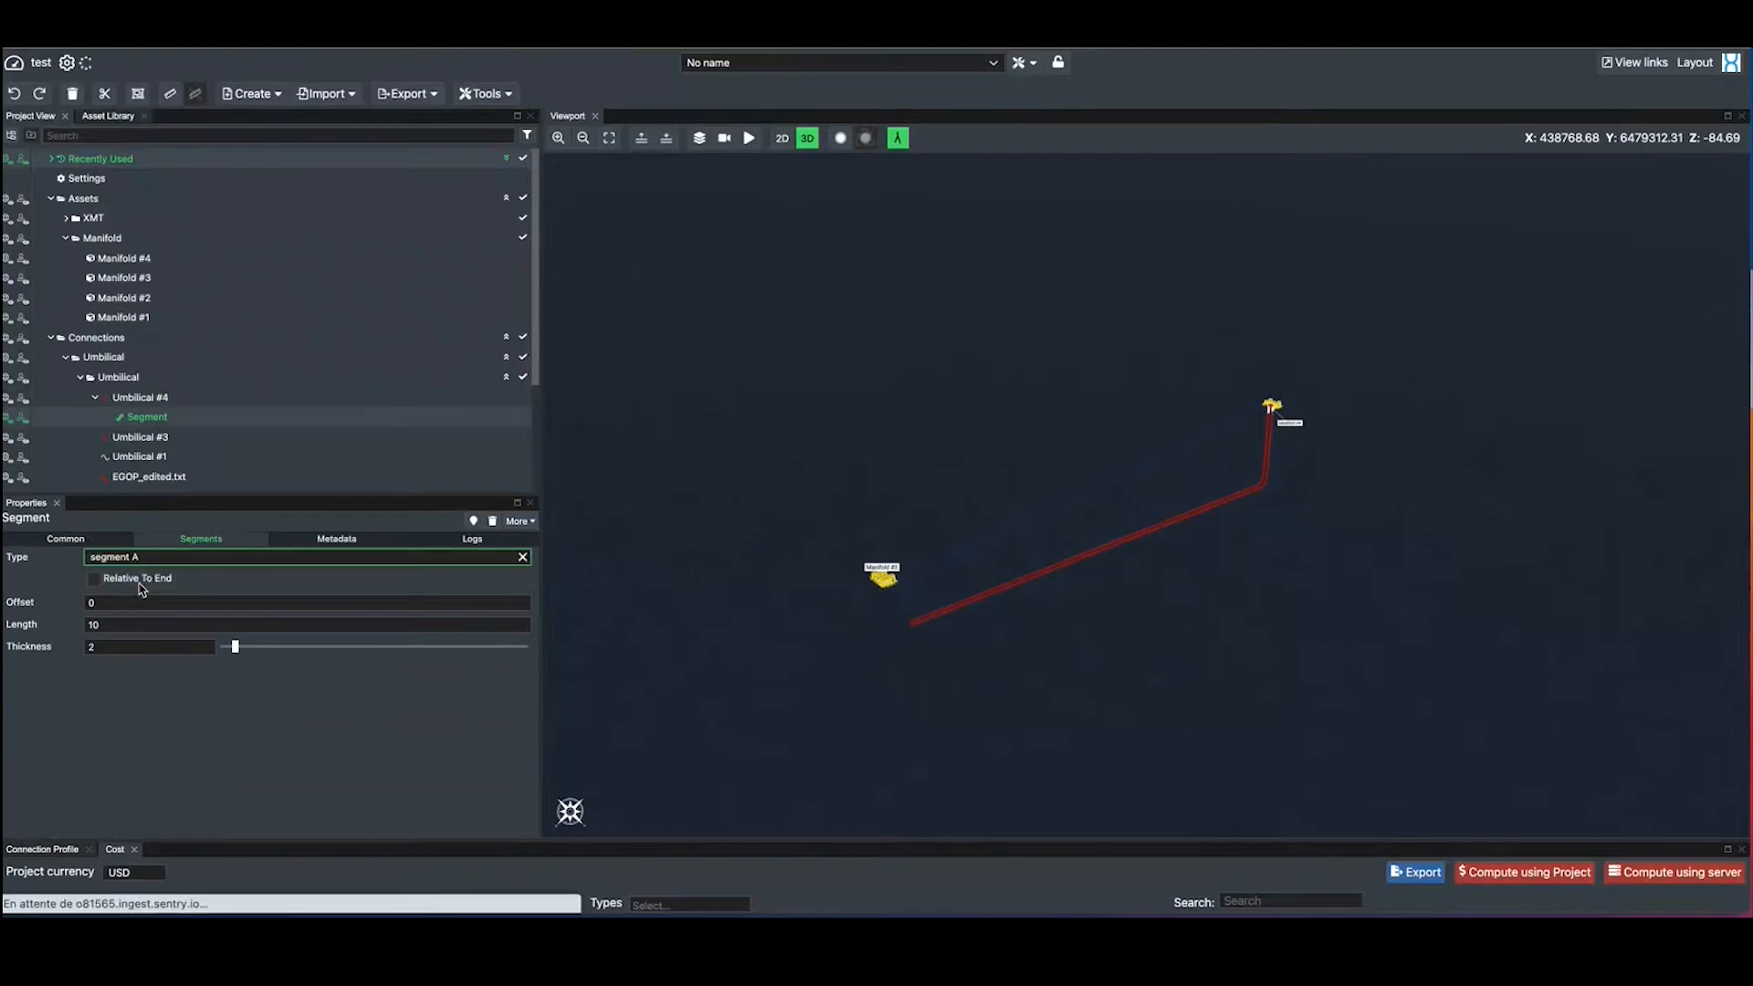
click(351, 540)
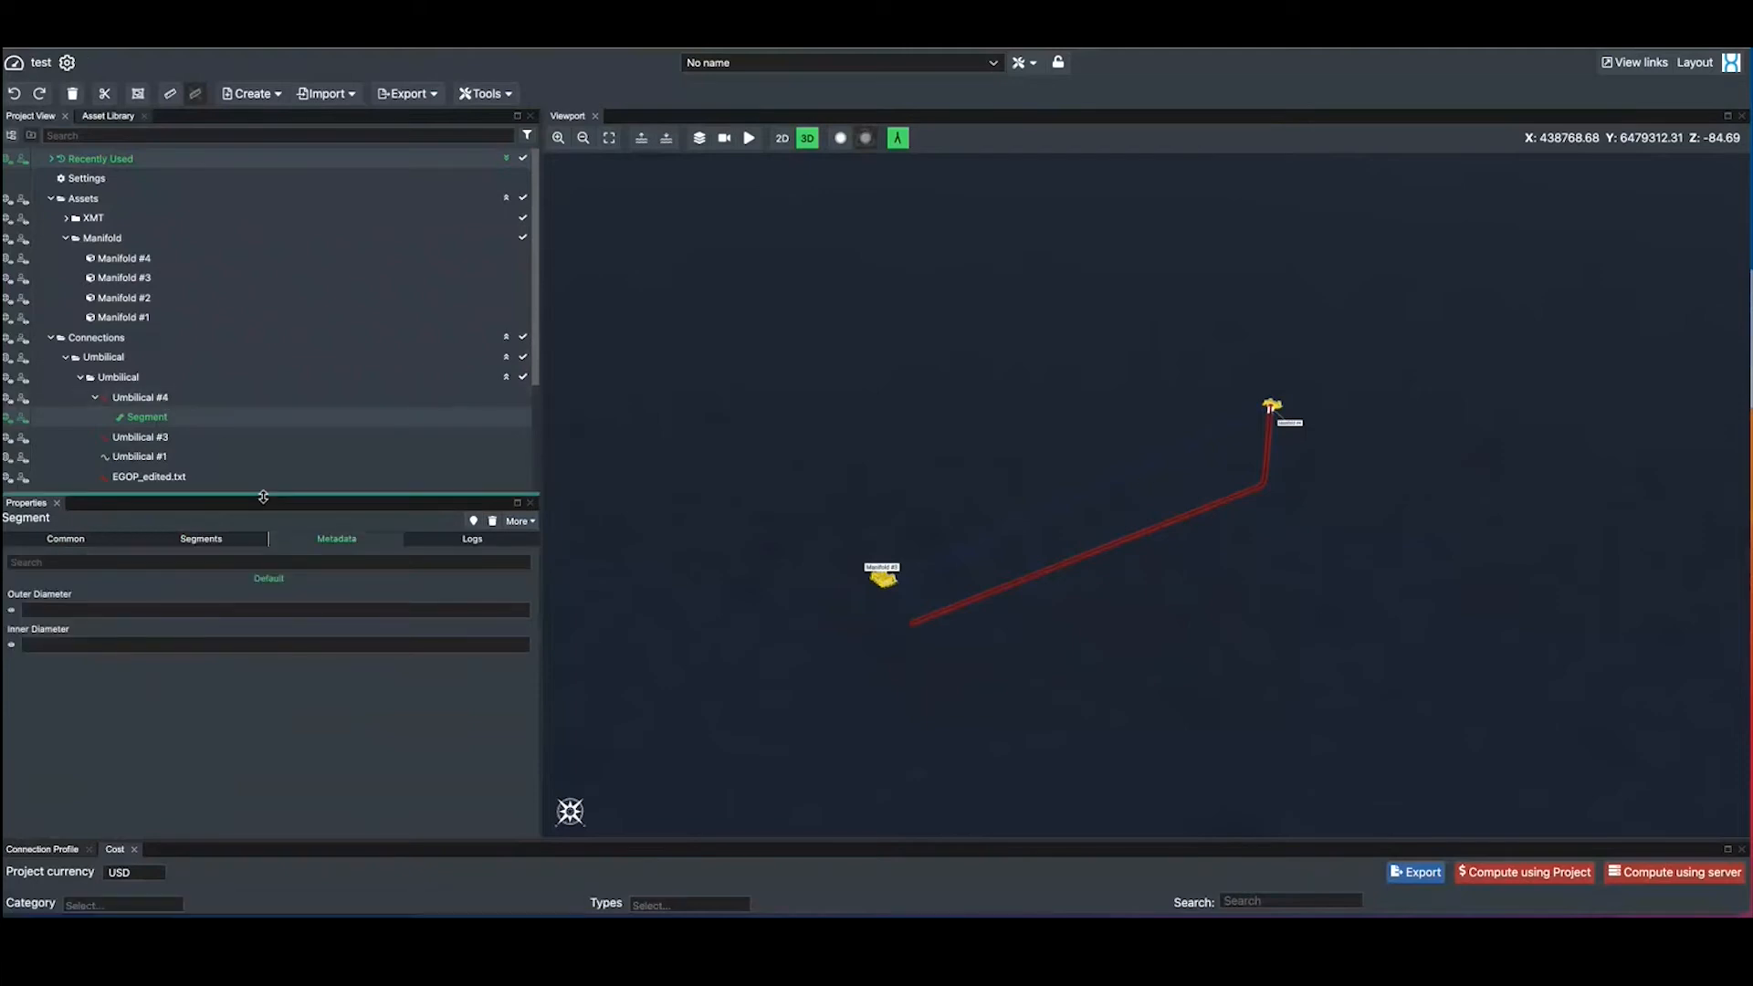
right_click(180, 420)
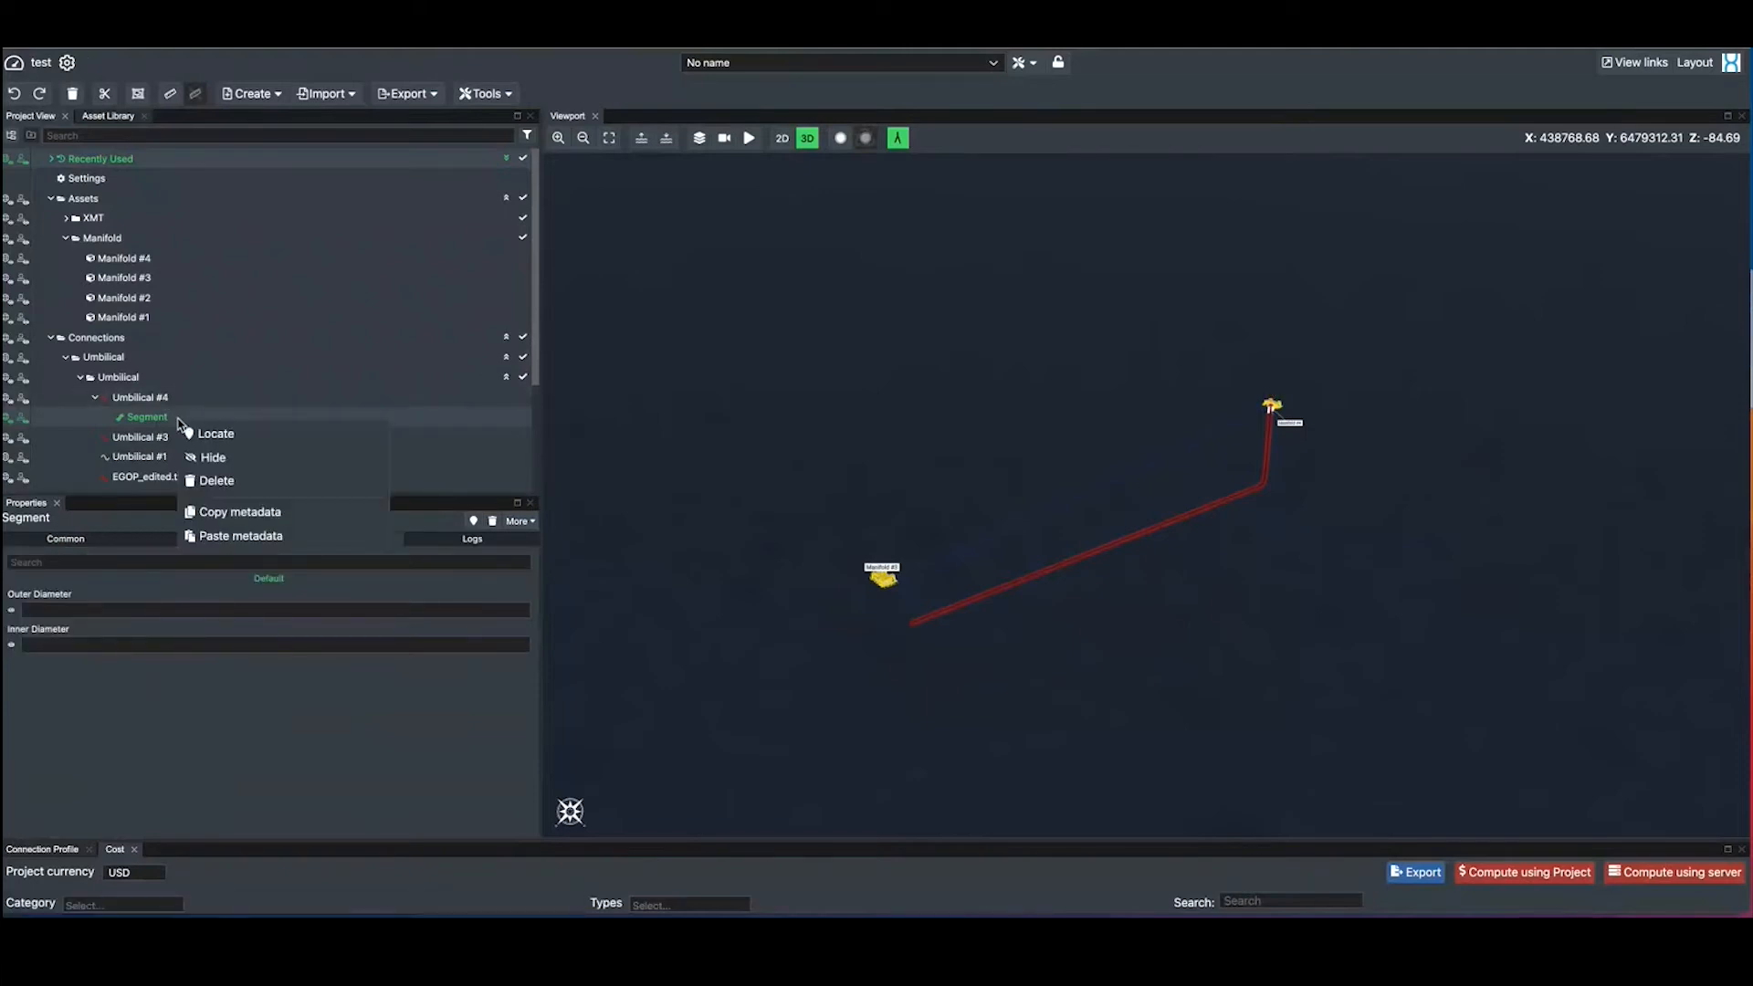
click(209, 540)
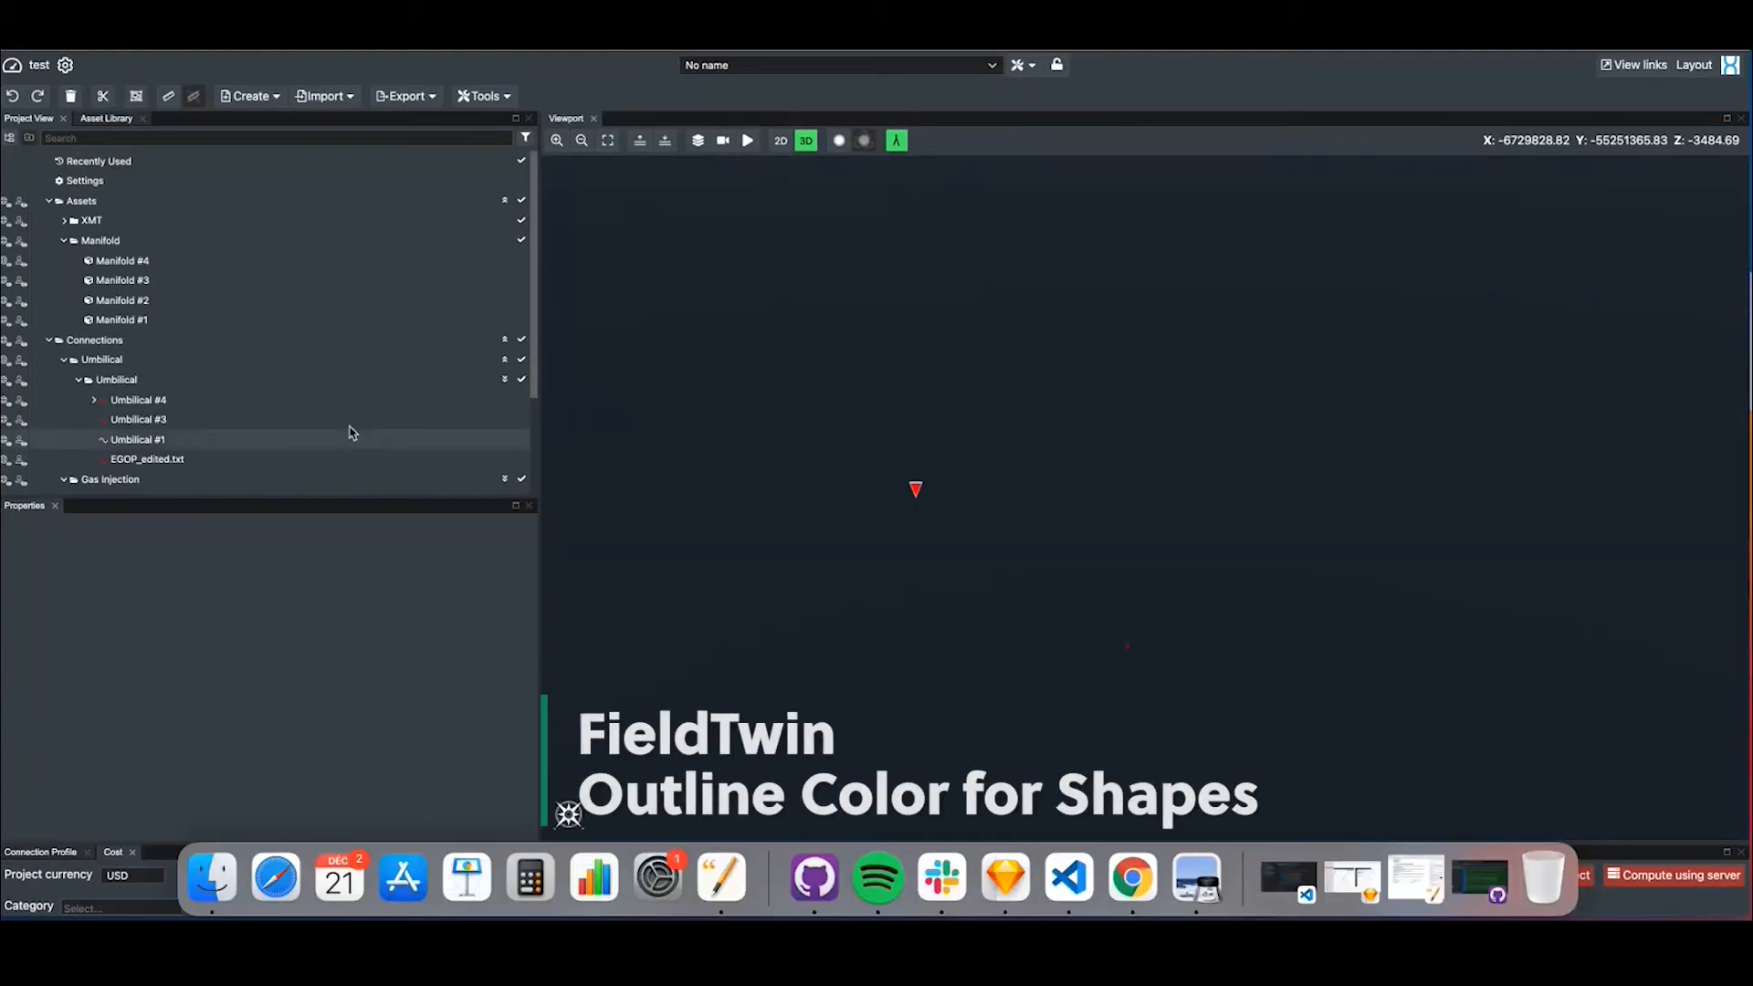
Step: Create one circle shape in the empty 3D viewport and end shape creation
click(254, 101)
mouse_move(422, 258)
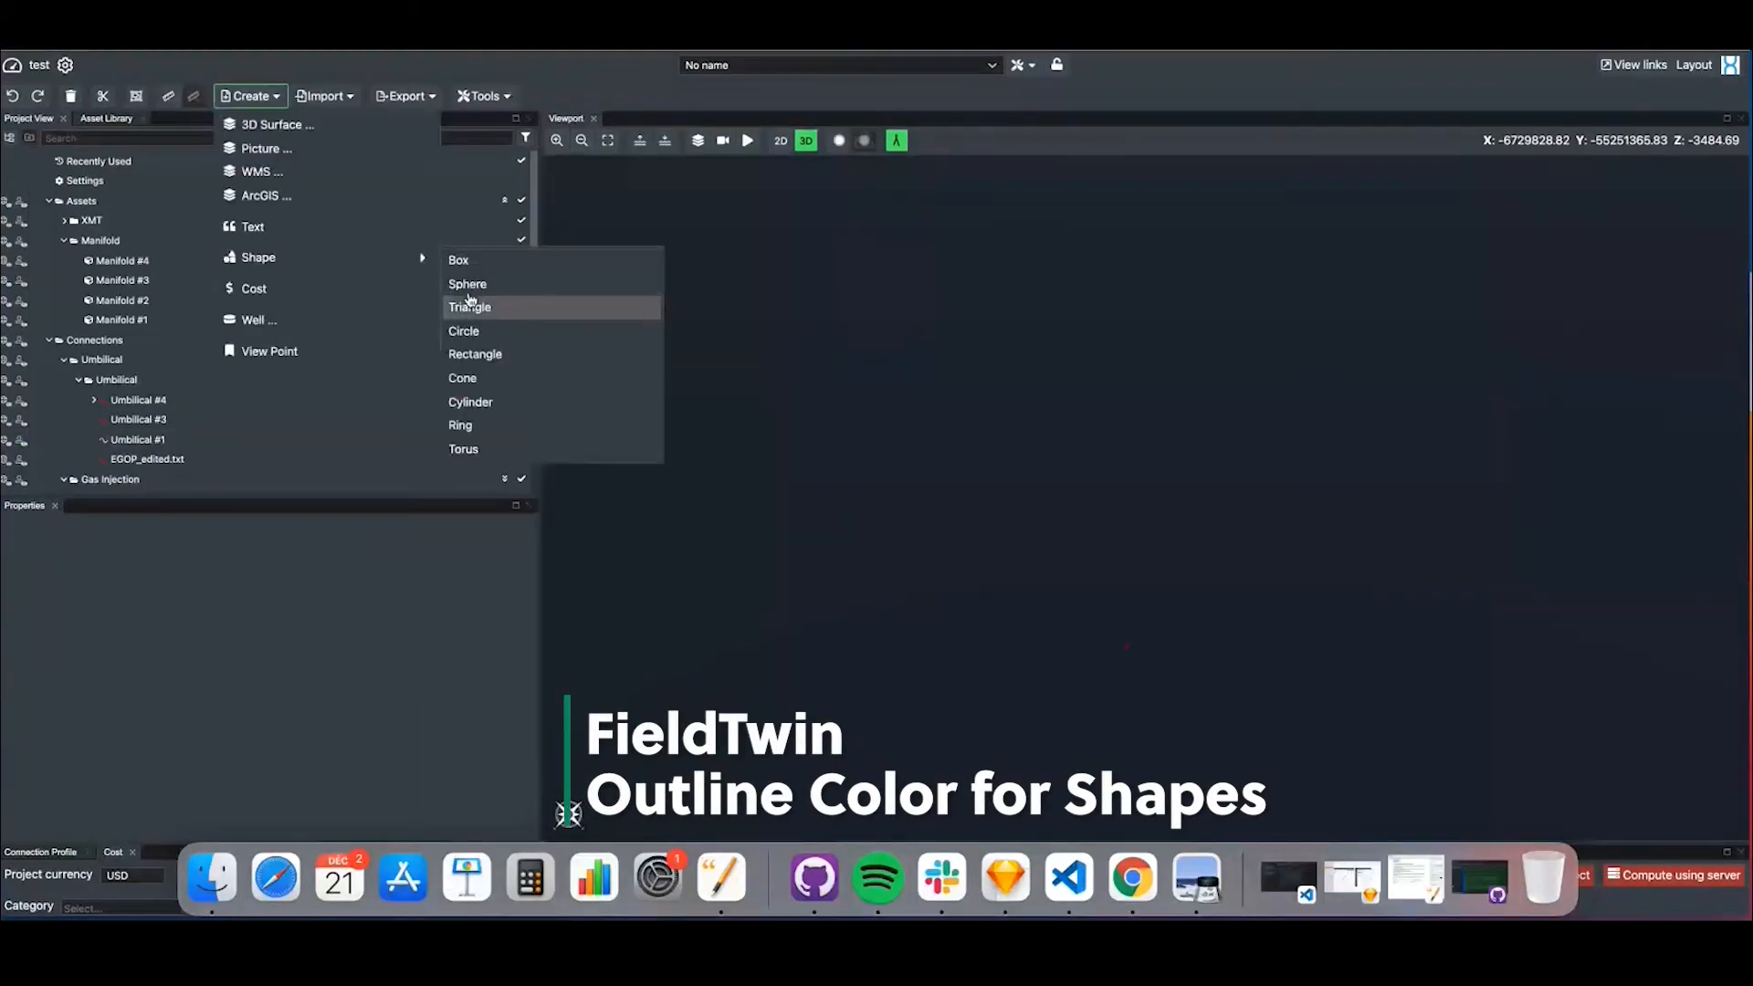
click(469, 305)
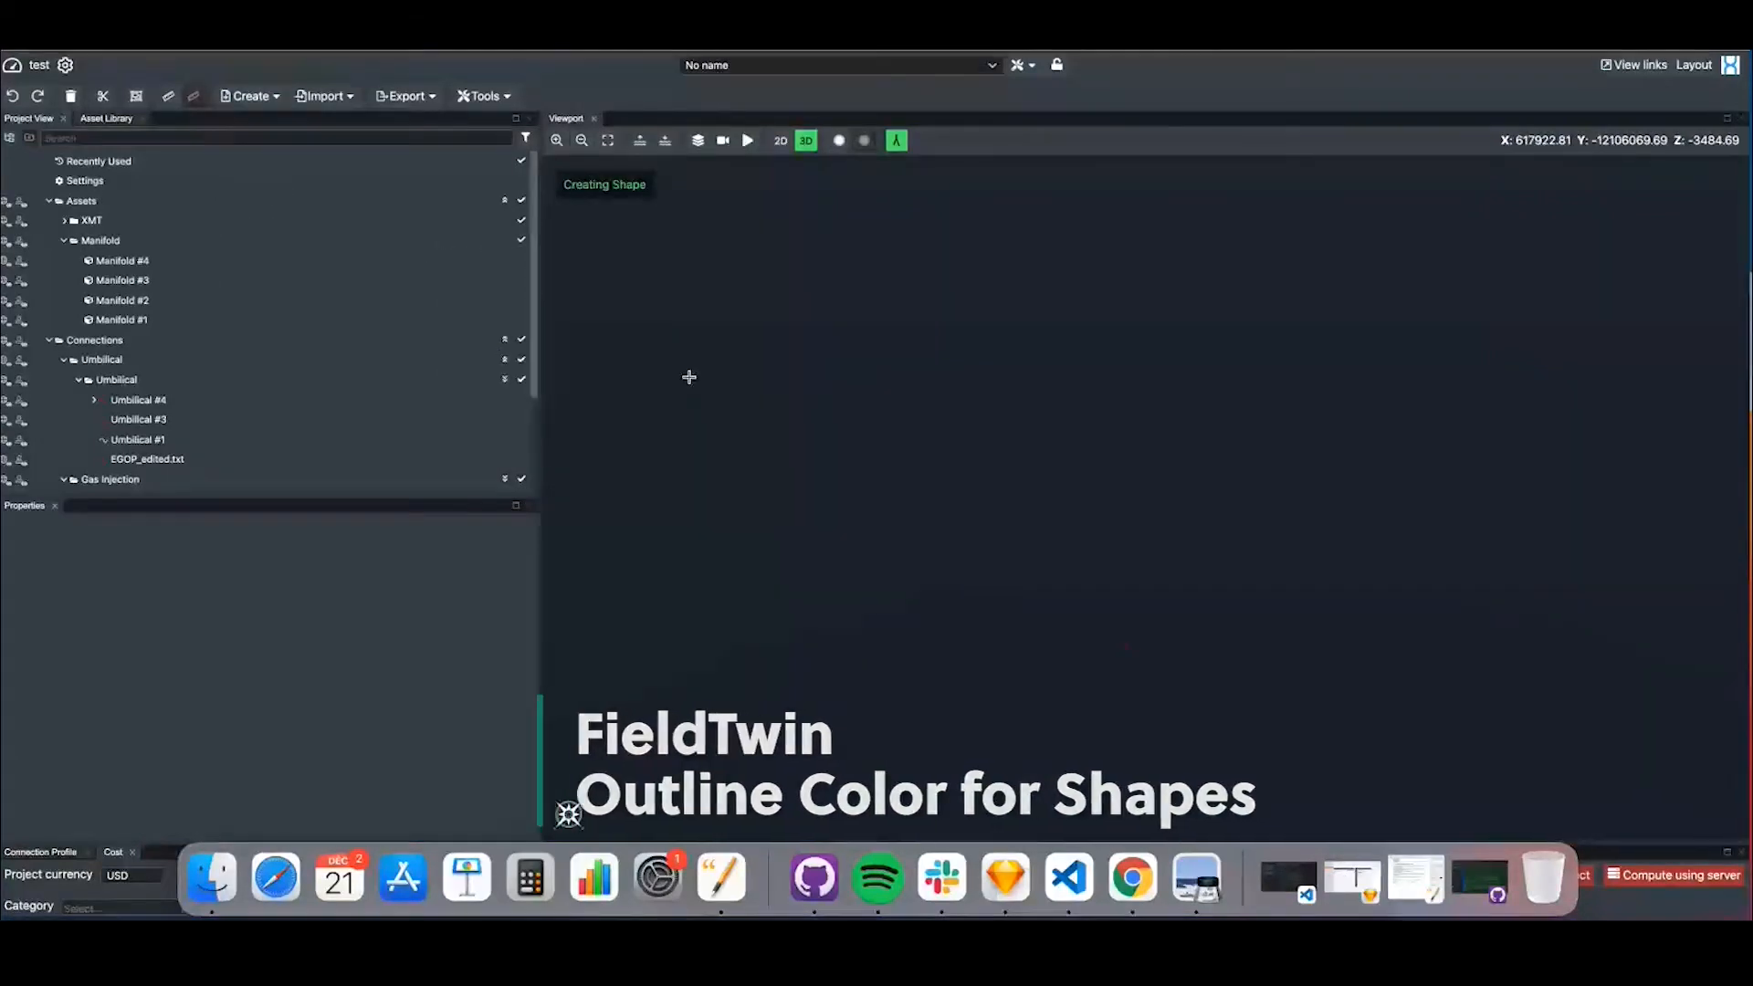
click(976, 517)
key(Escape)
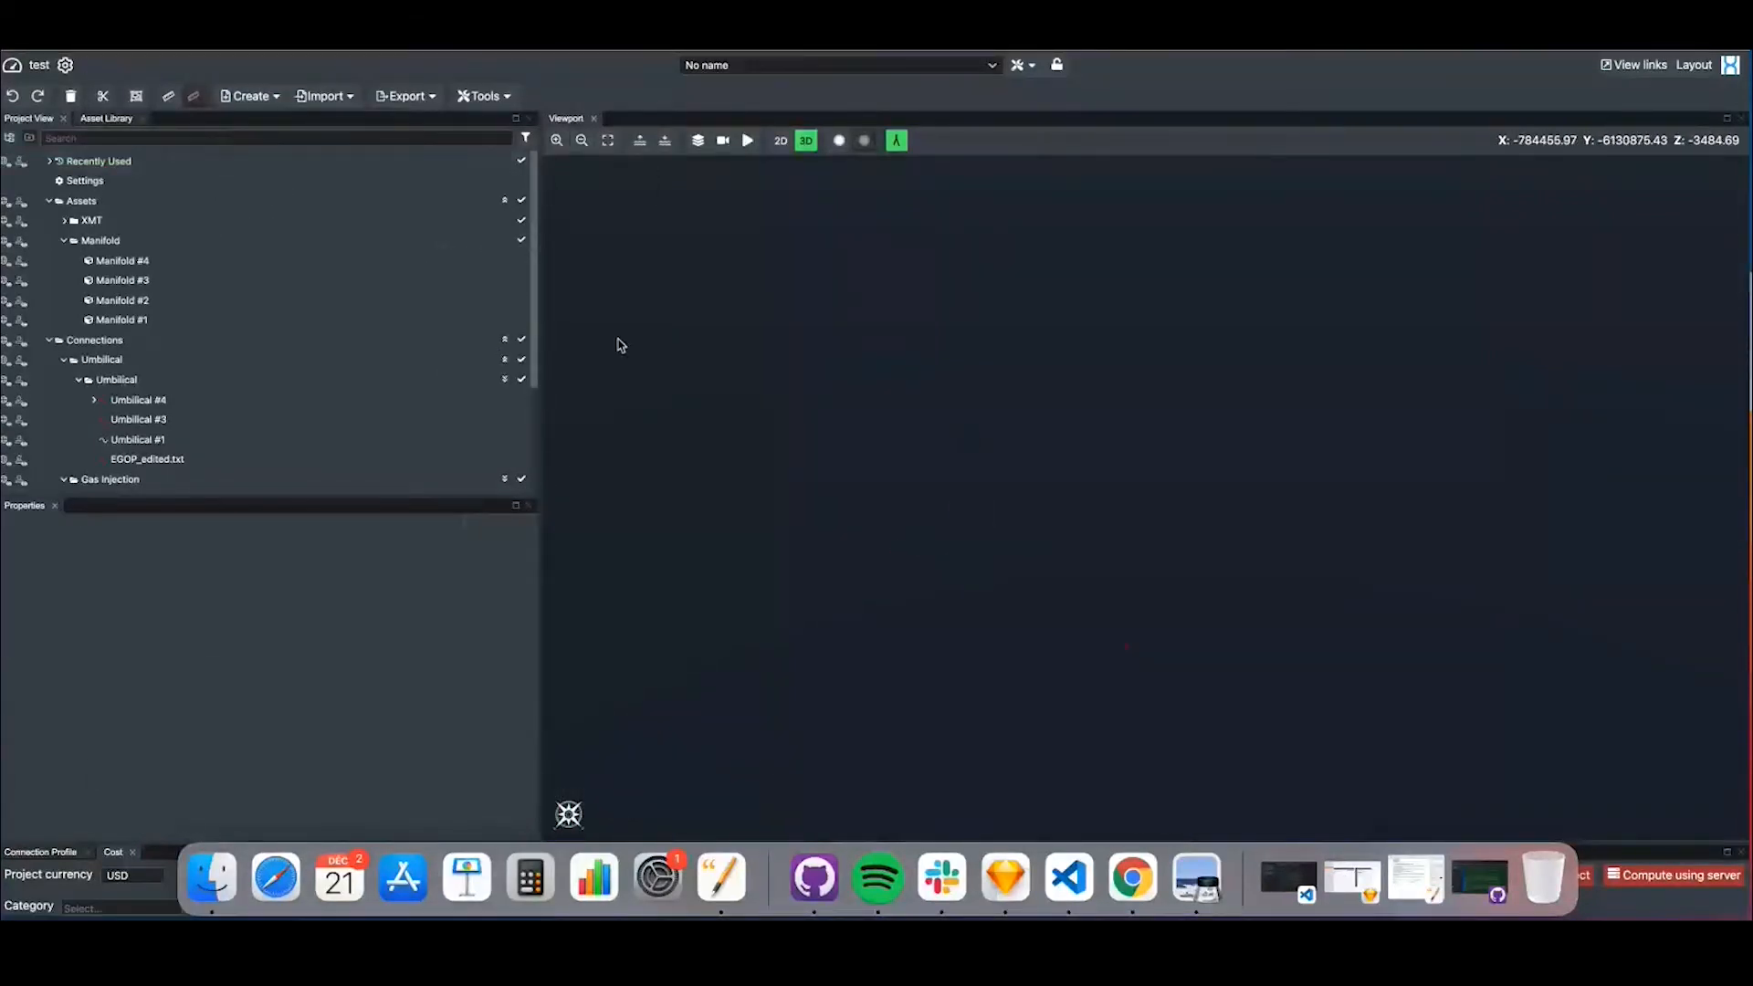
Step: Select the new circle among the project's shapes and locate it in the viewport
scroll(91, 424, down, 5)
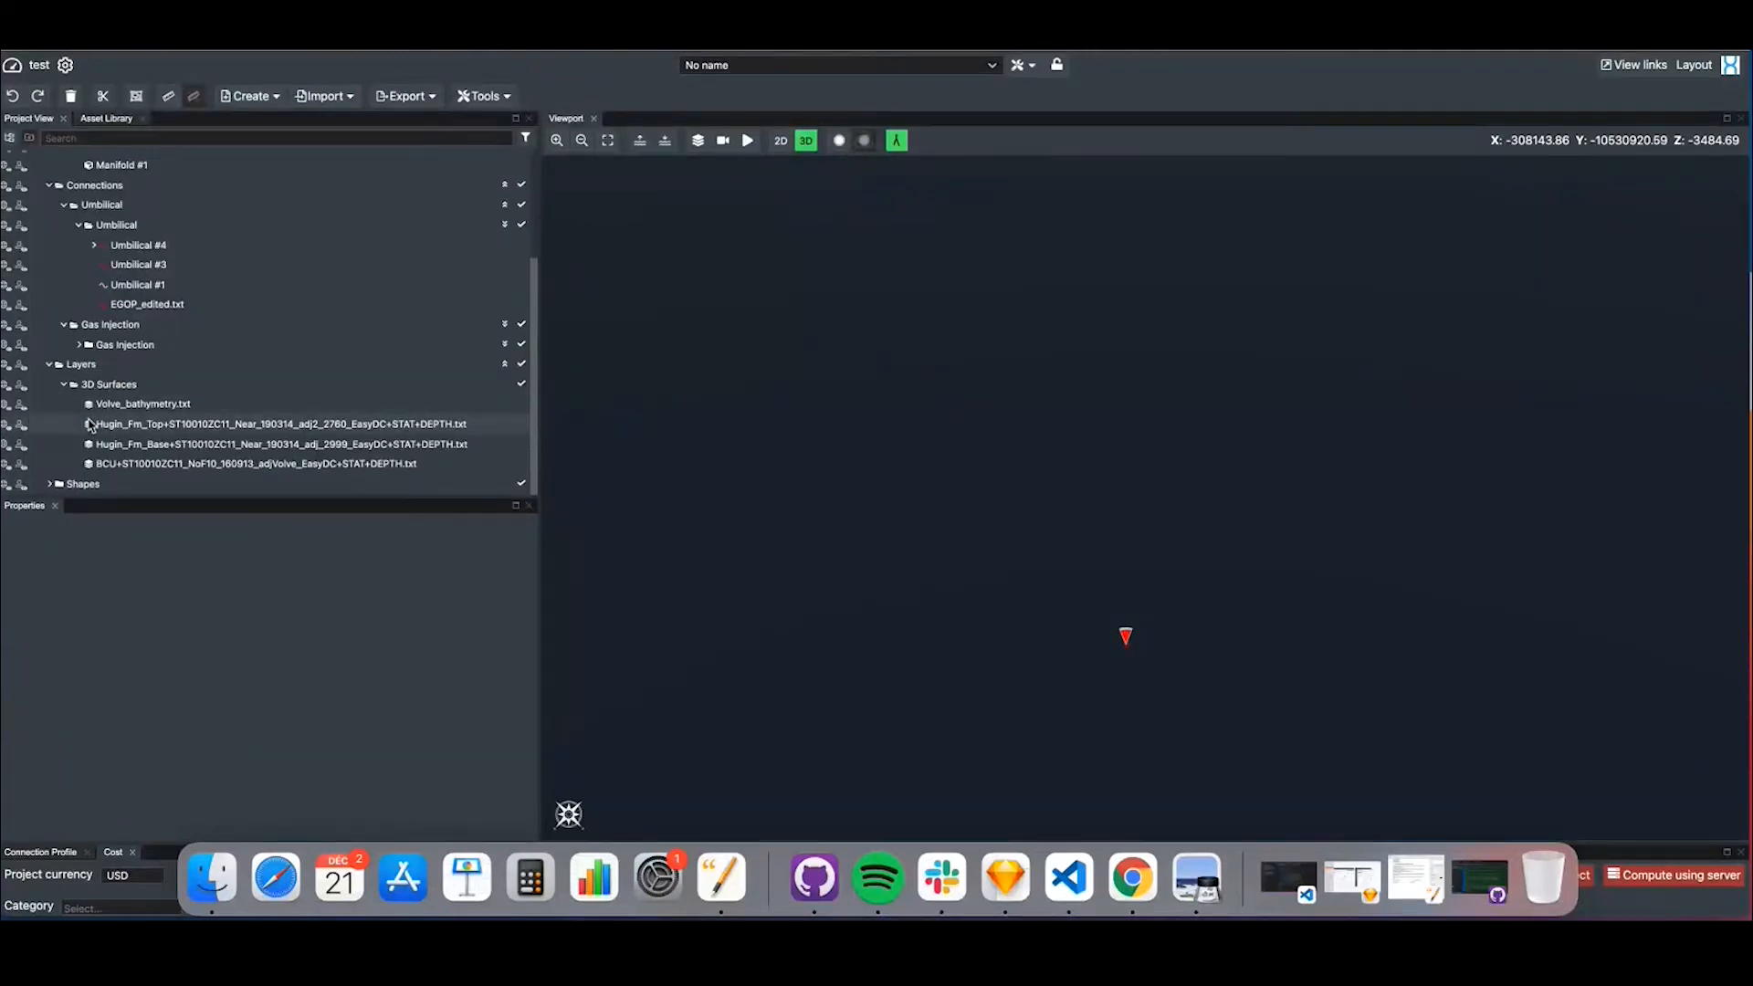
click(50, 365)
click(49, 463)
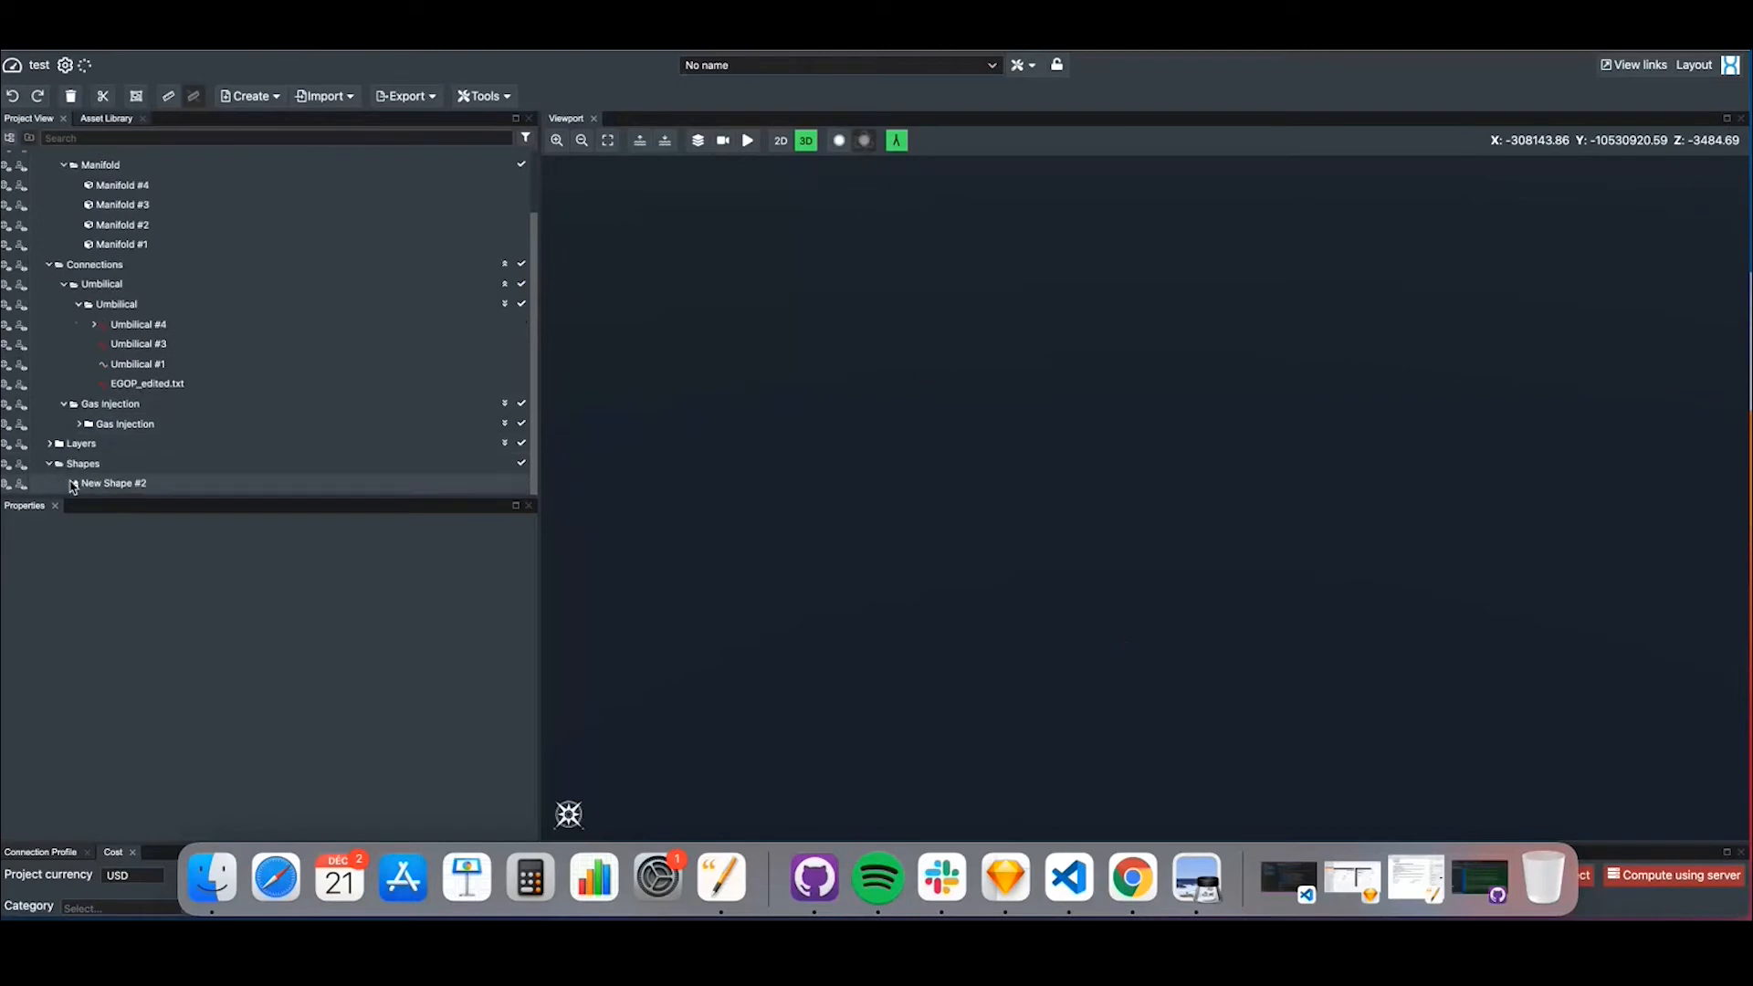
click(156, 484)
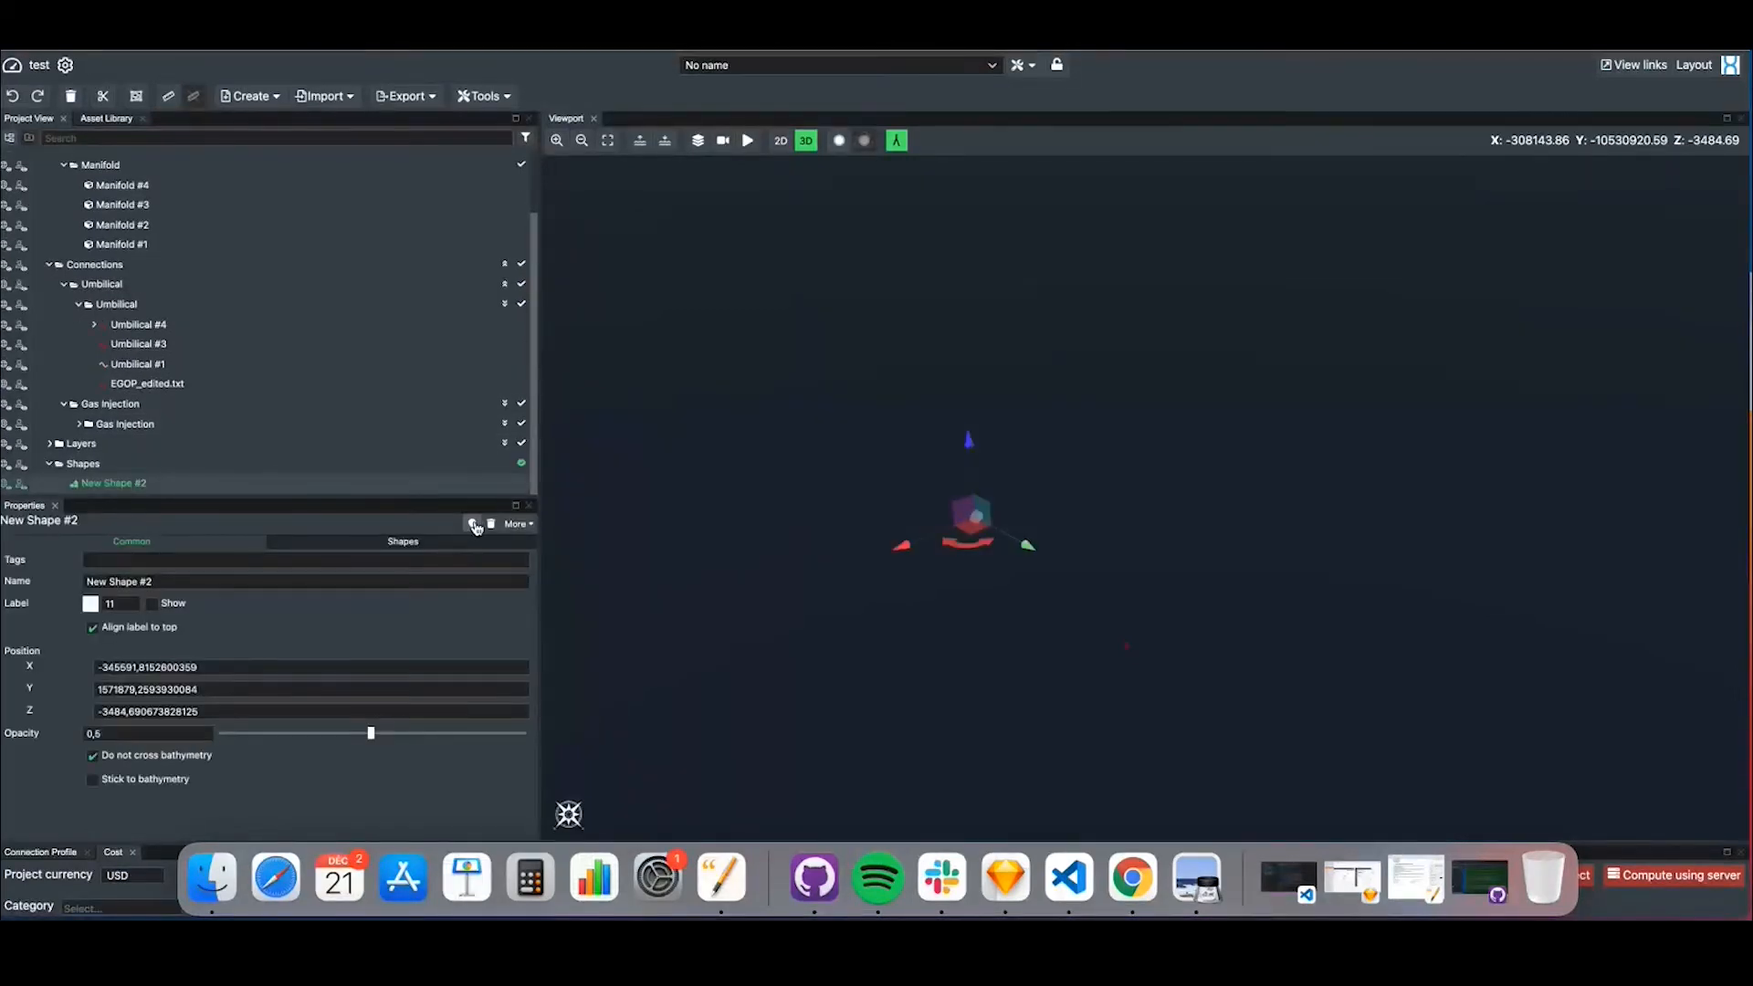
click(473, 525)
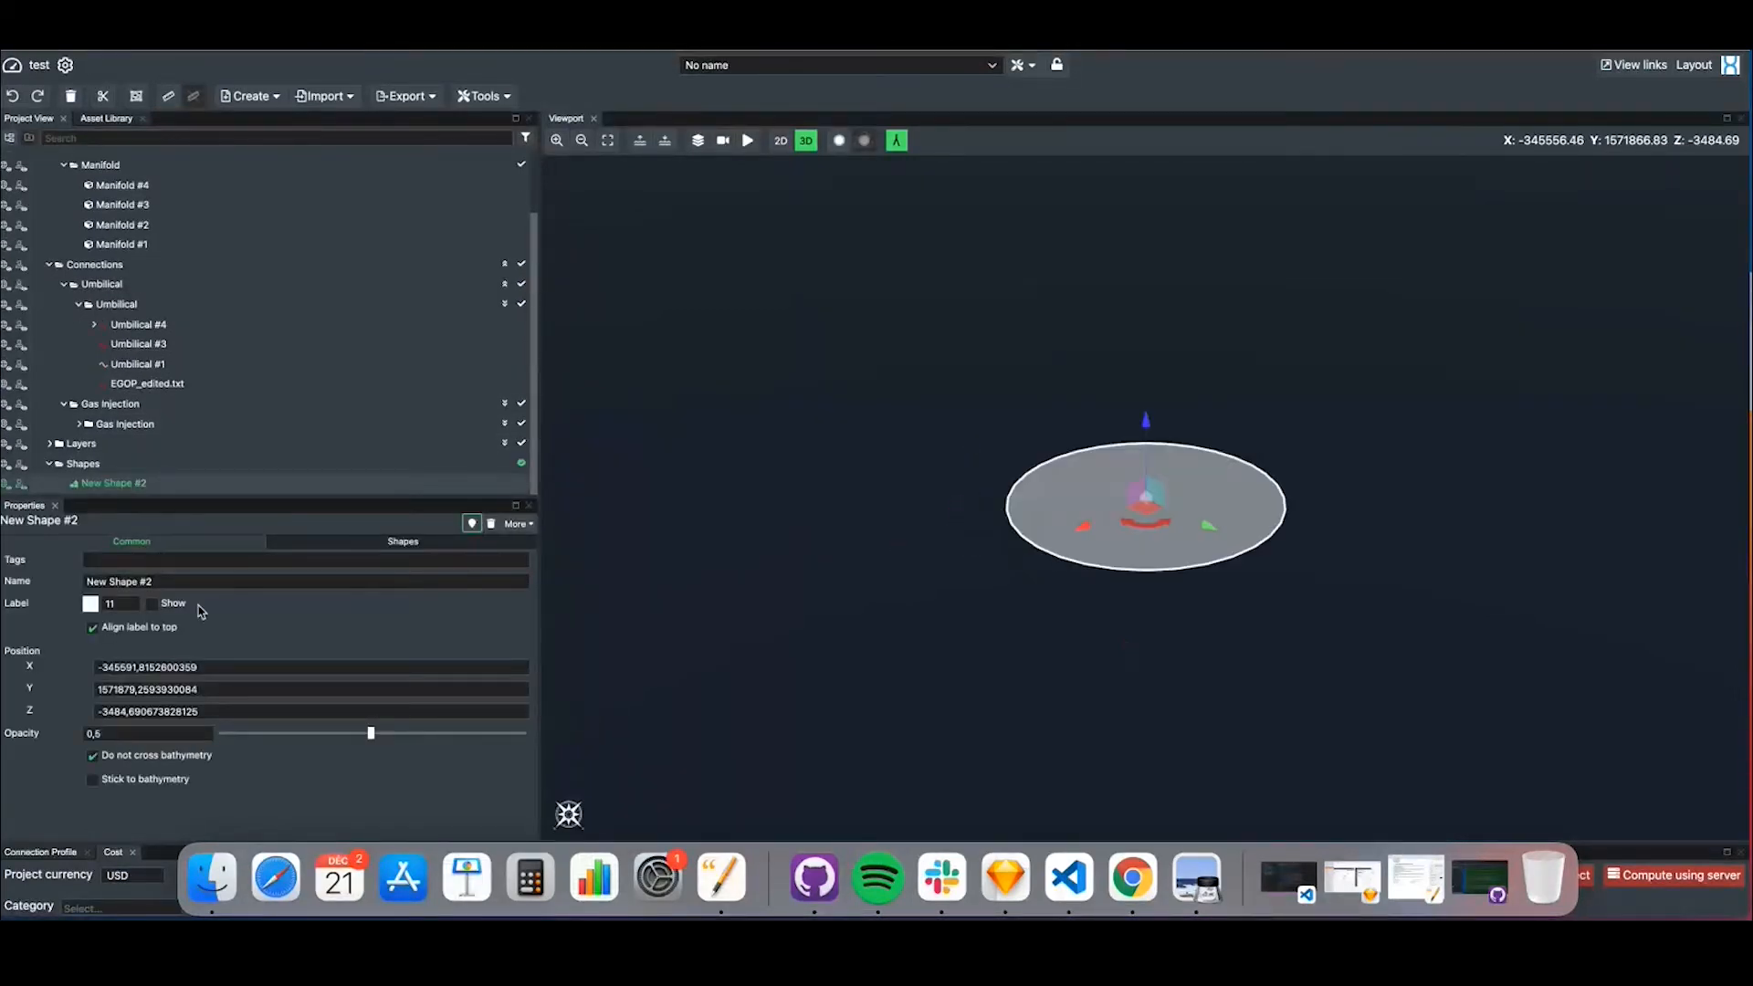
Step: Enable outline rendering for the circle, save magenta as its outline color and deselect the shape
click(390, 539)
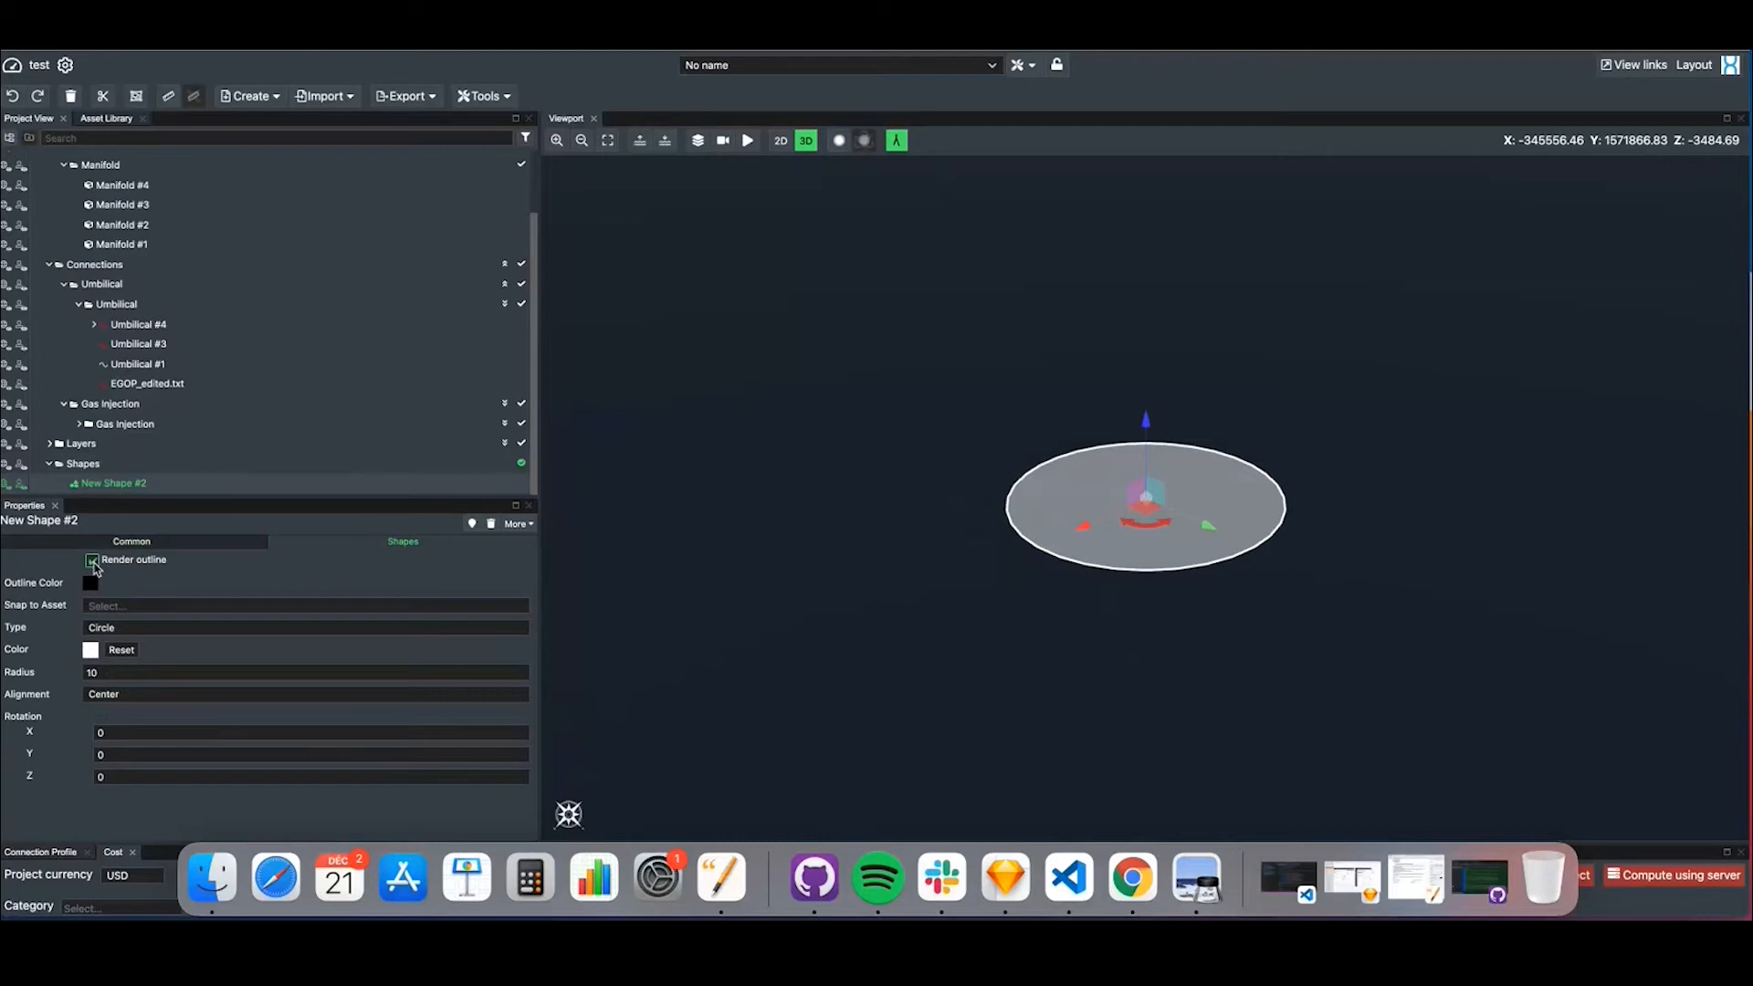
click(90, 583)
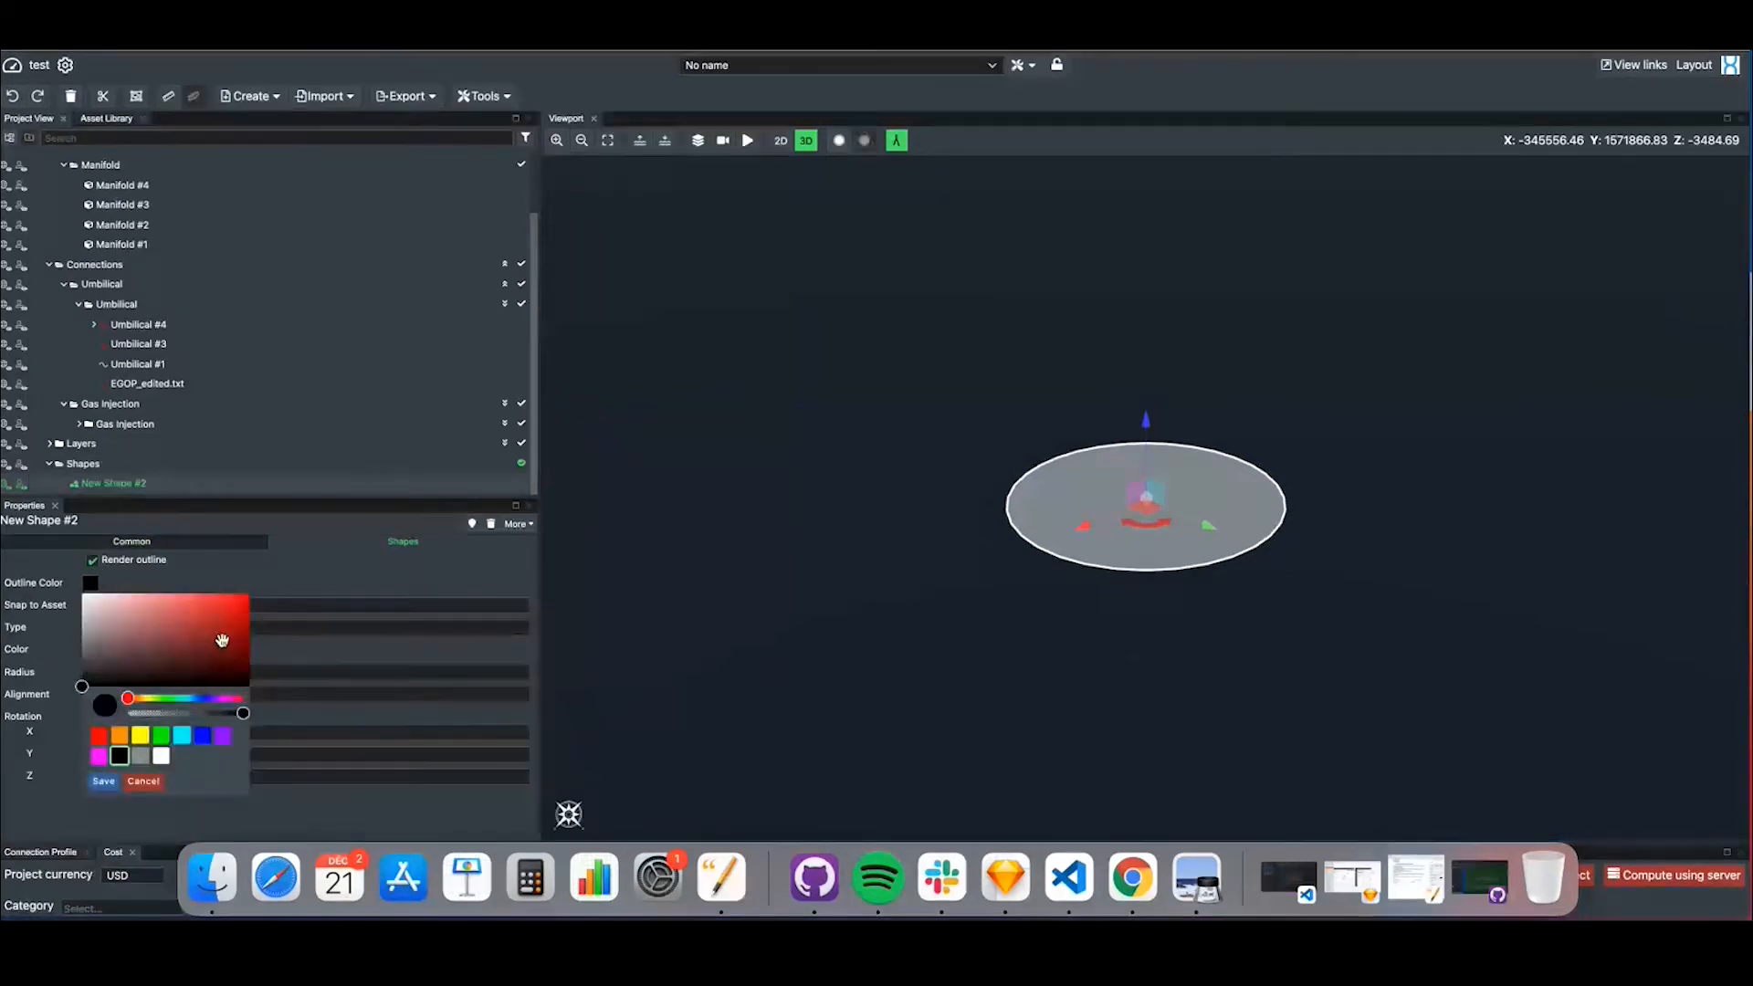
click(98, 756)
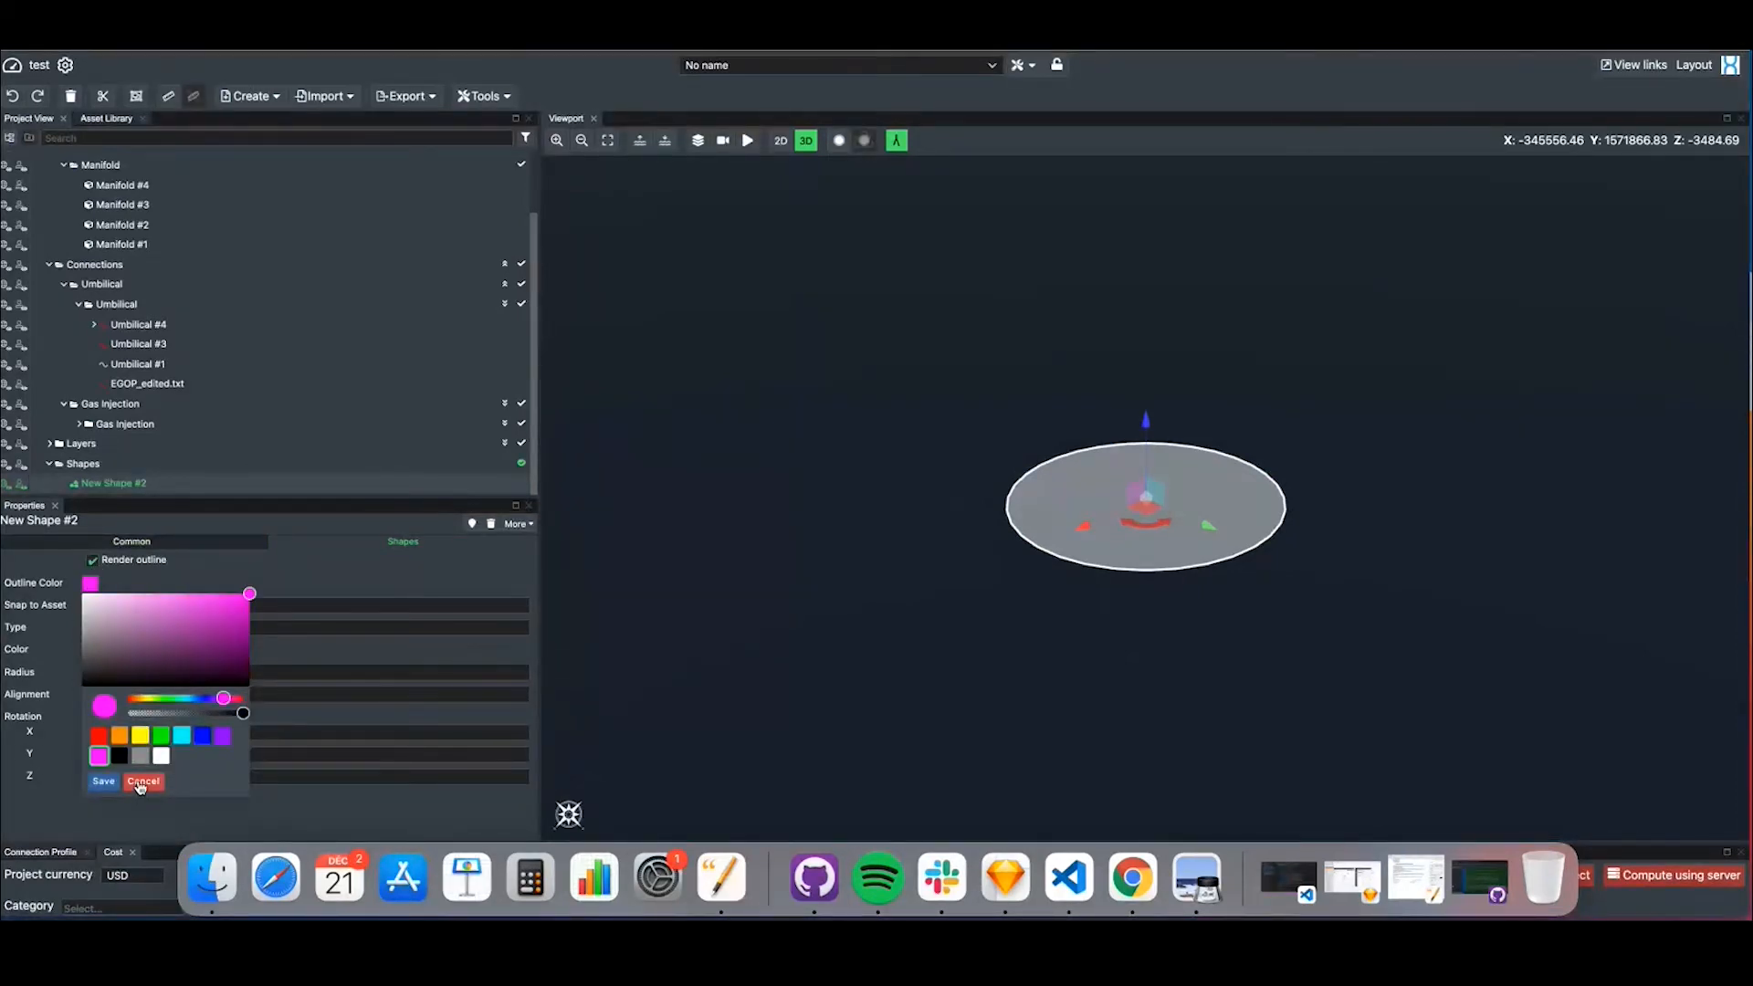
click(142, 784)
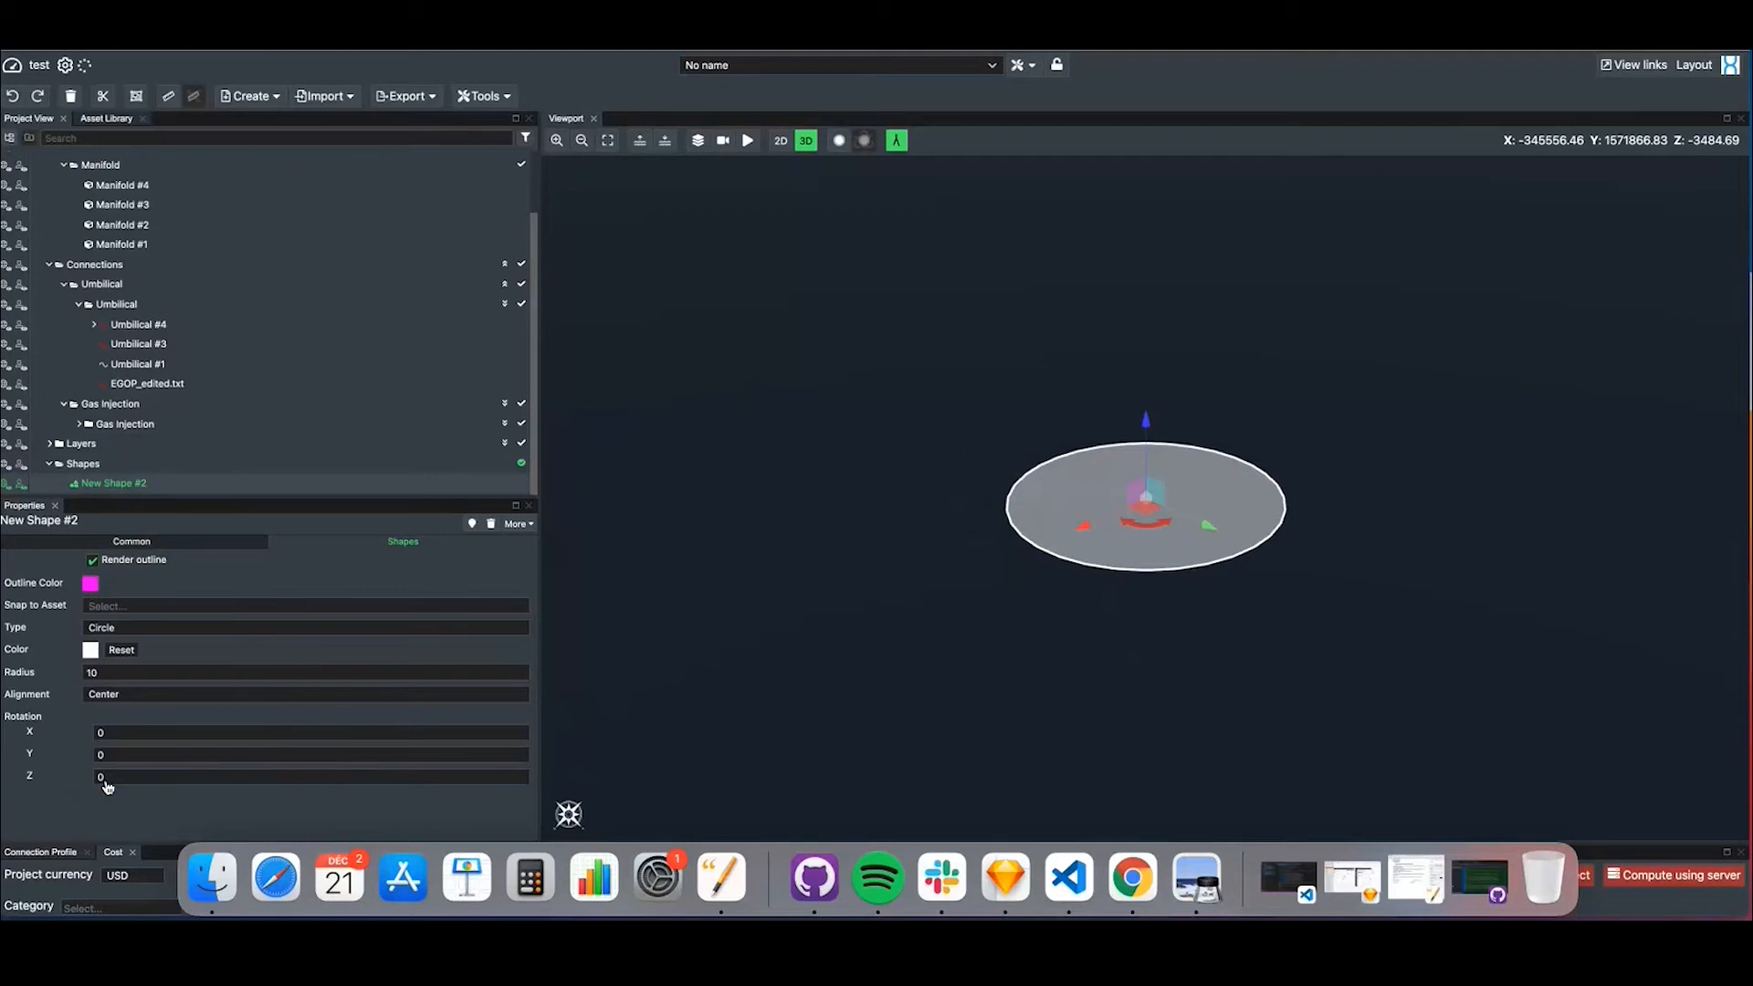
click(844, 735)
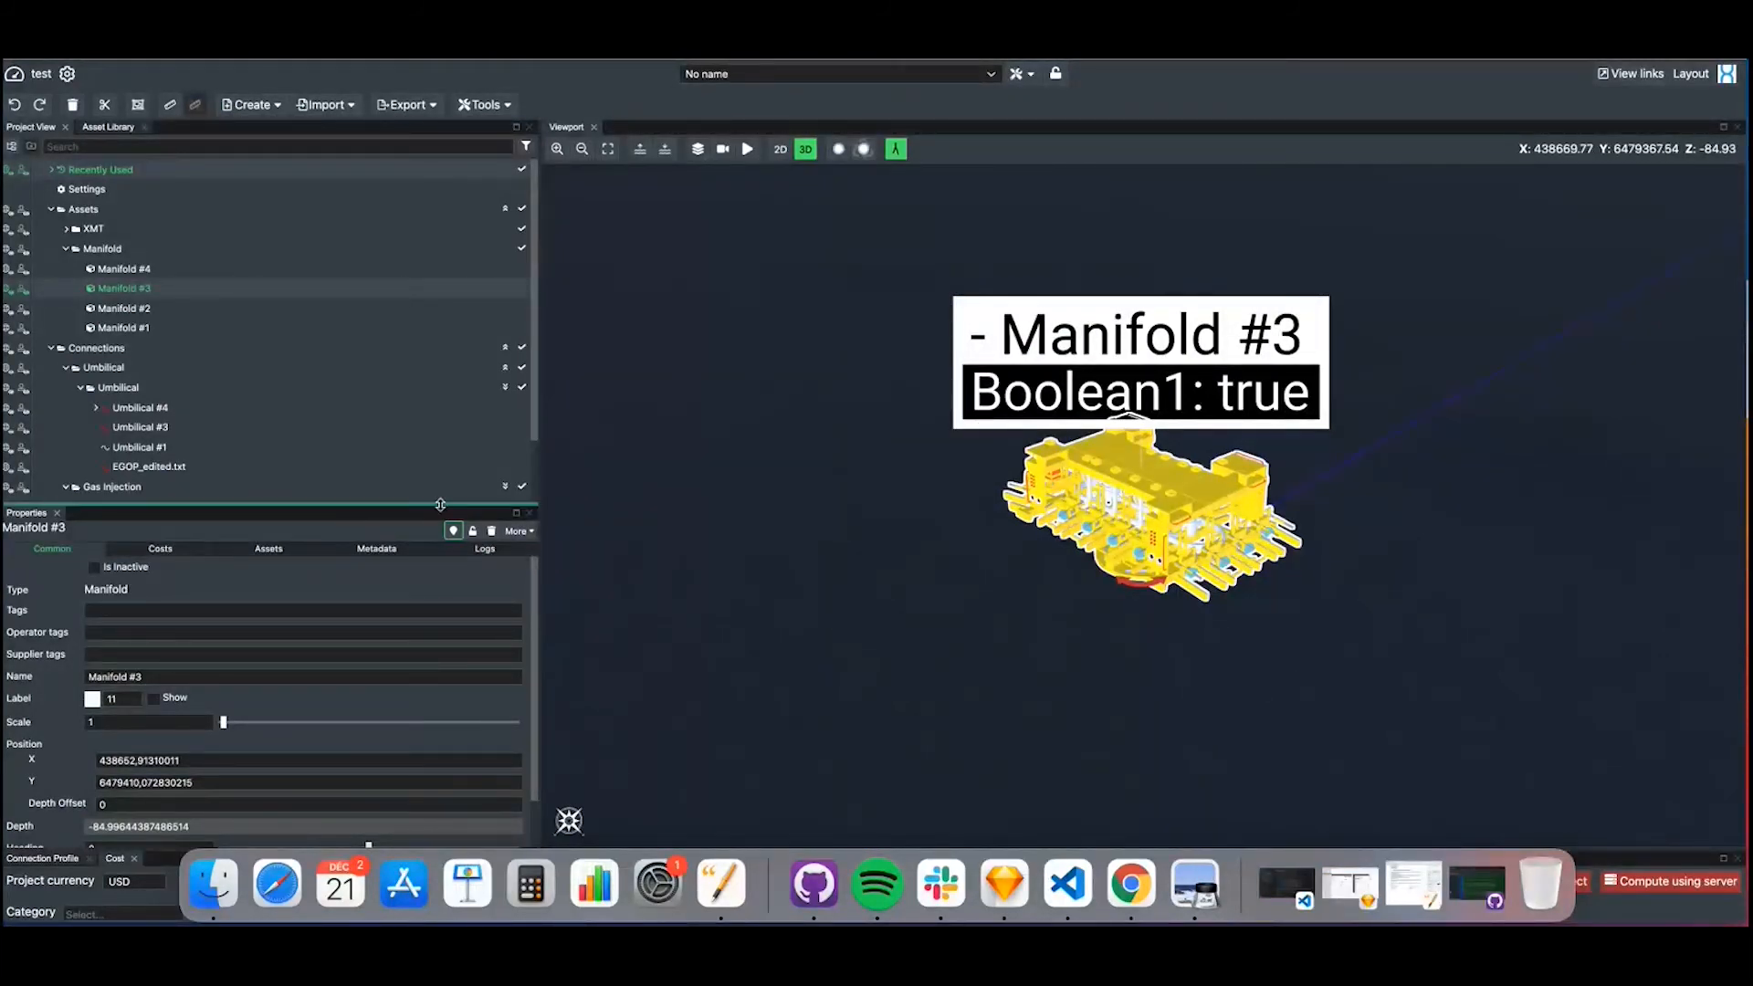
Step: Set Manifold #3's sampling layer to BCU+ST10010ZC11_NoF10_160913_adjVolve_EasyDC+STAT+DEPTH.txt and locate the manifold in the viewport
scroll(317, 615, down, 2)
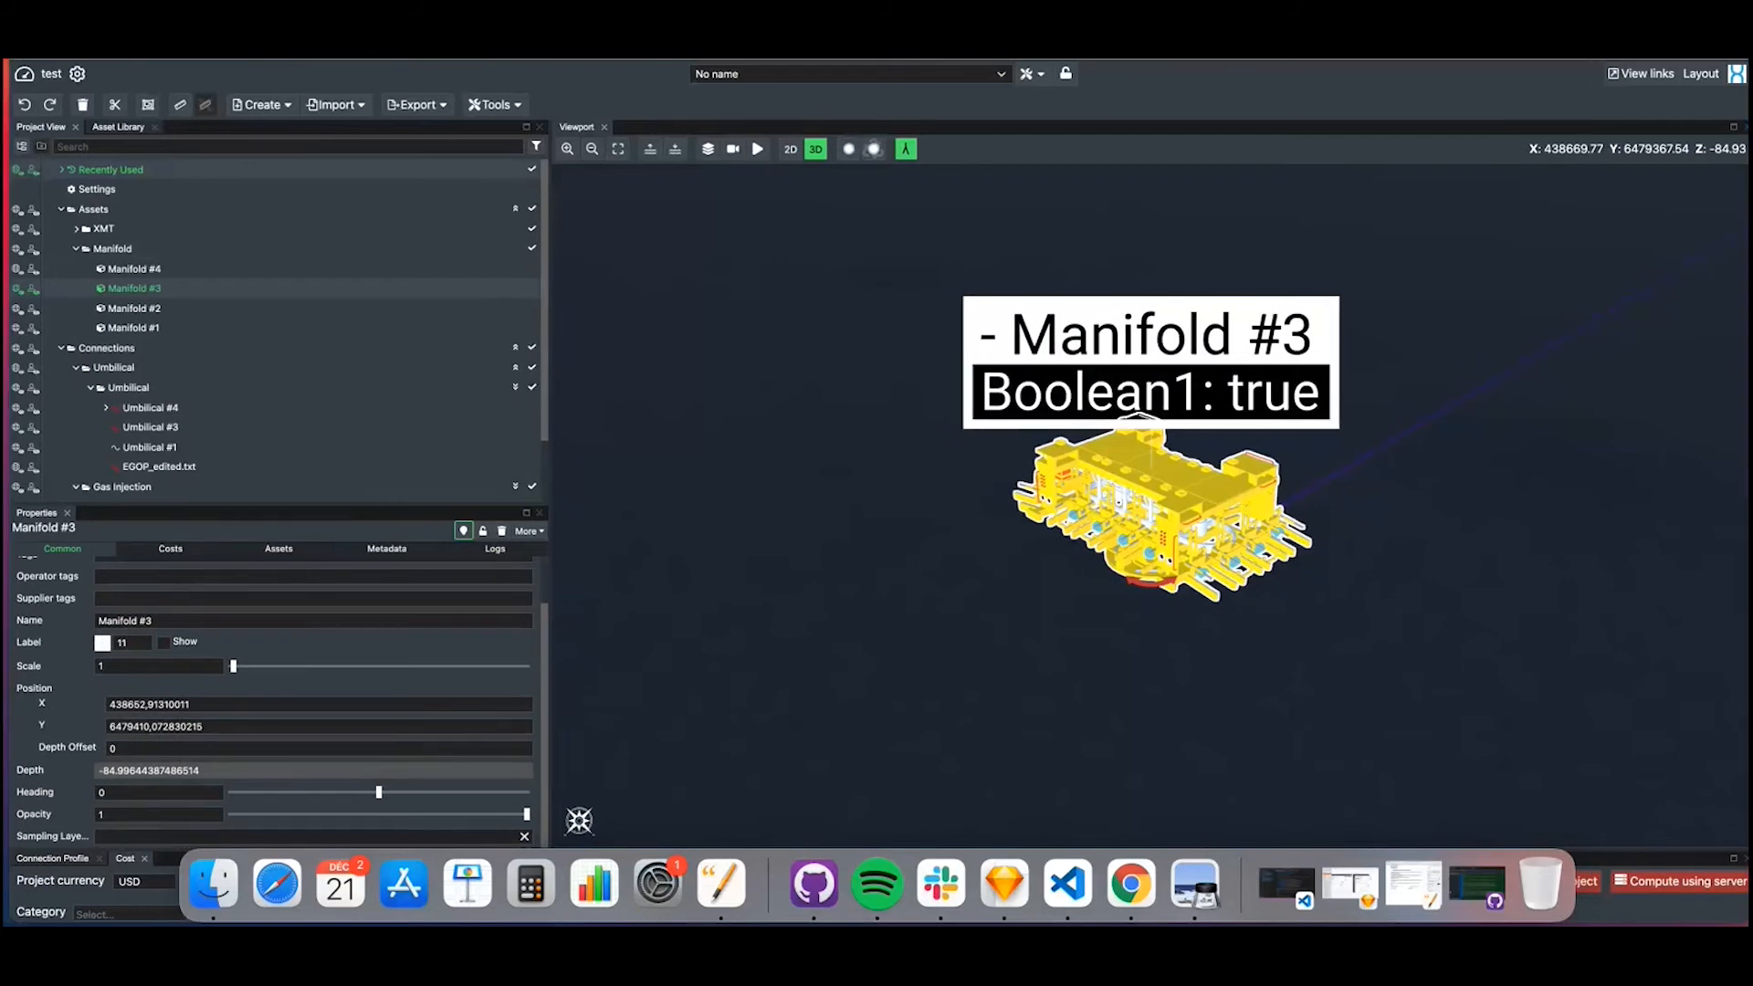
click(154, 828)
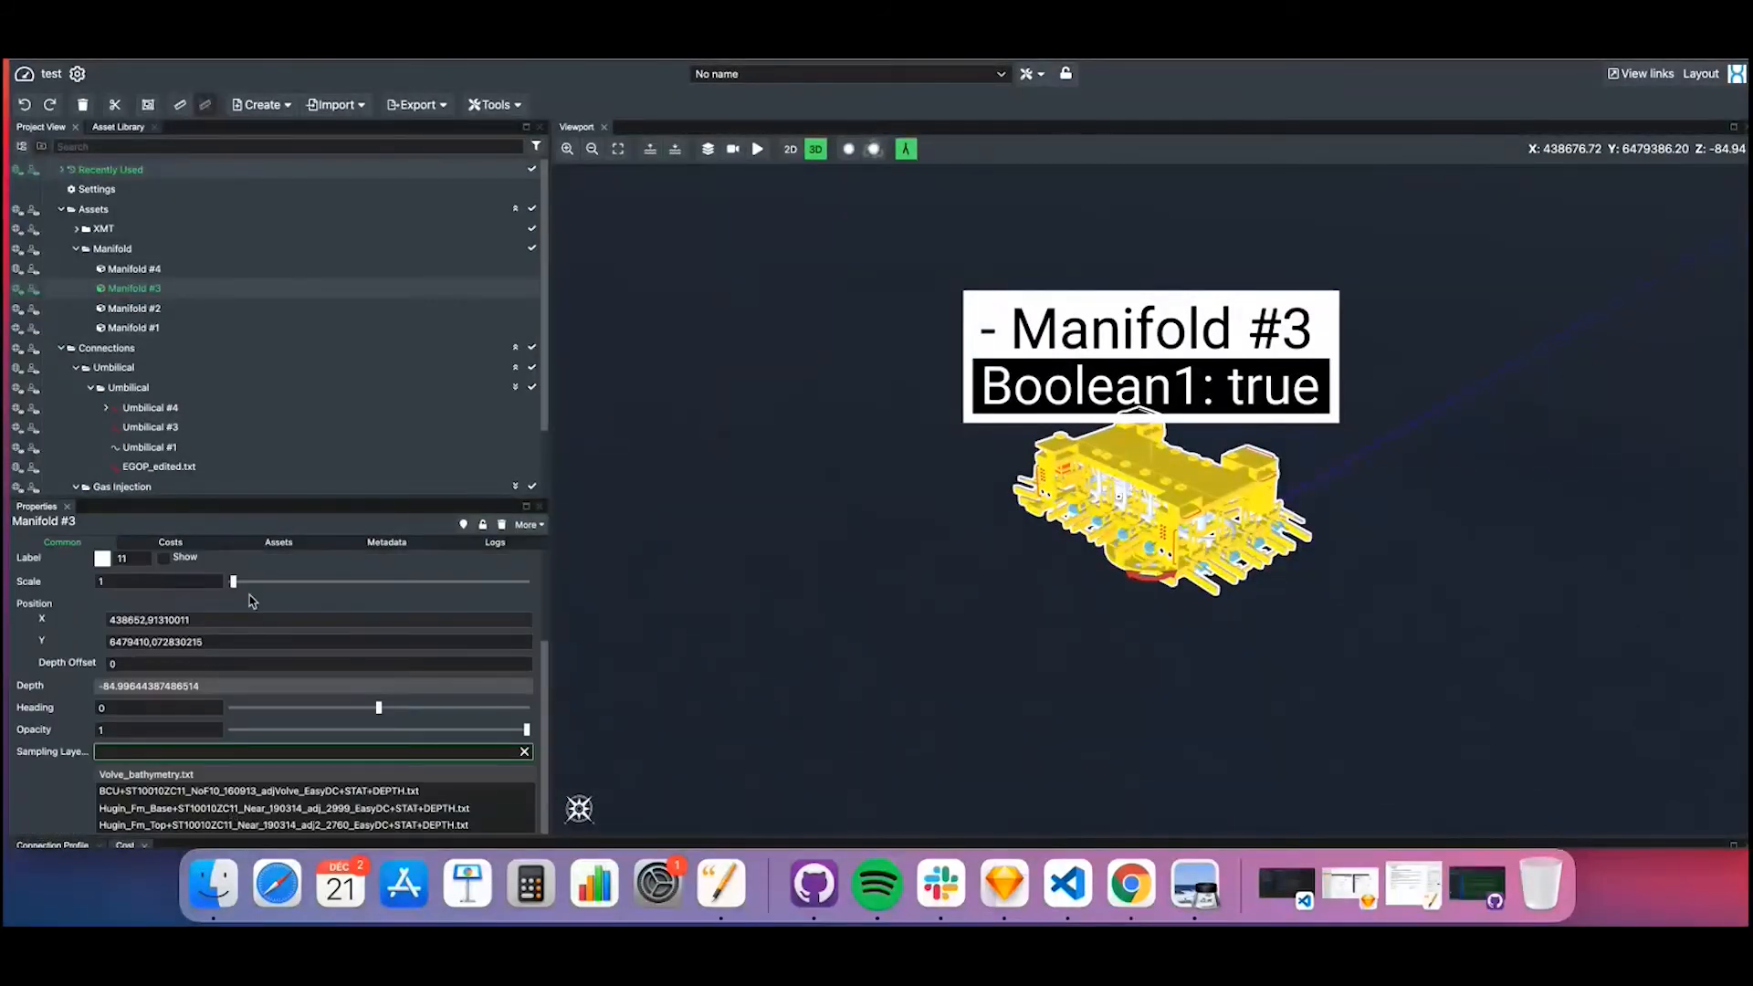
drag(254, 390, 254, 372)
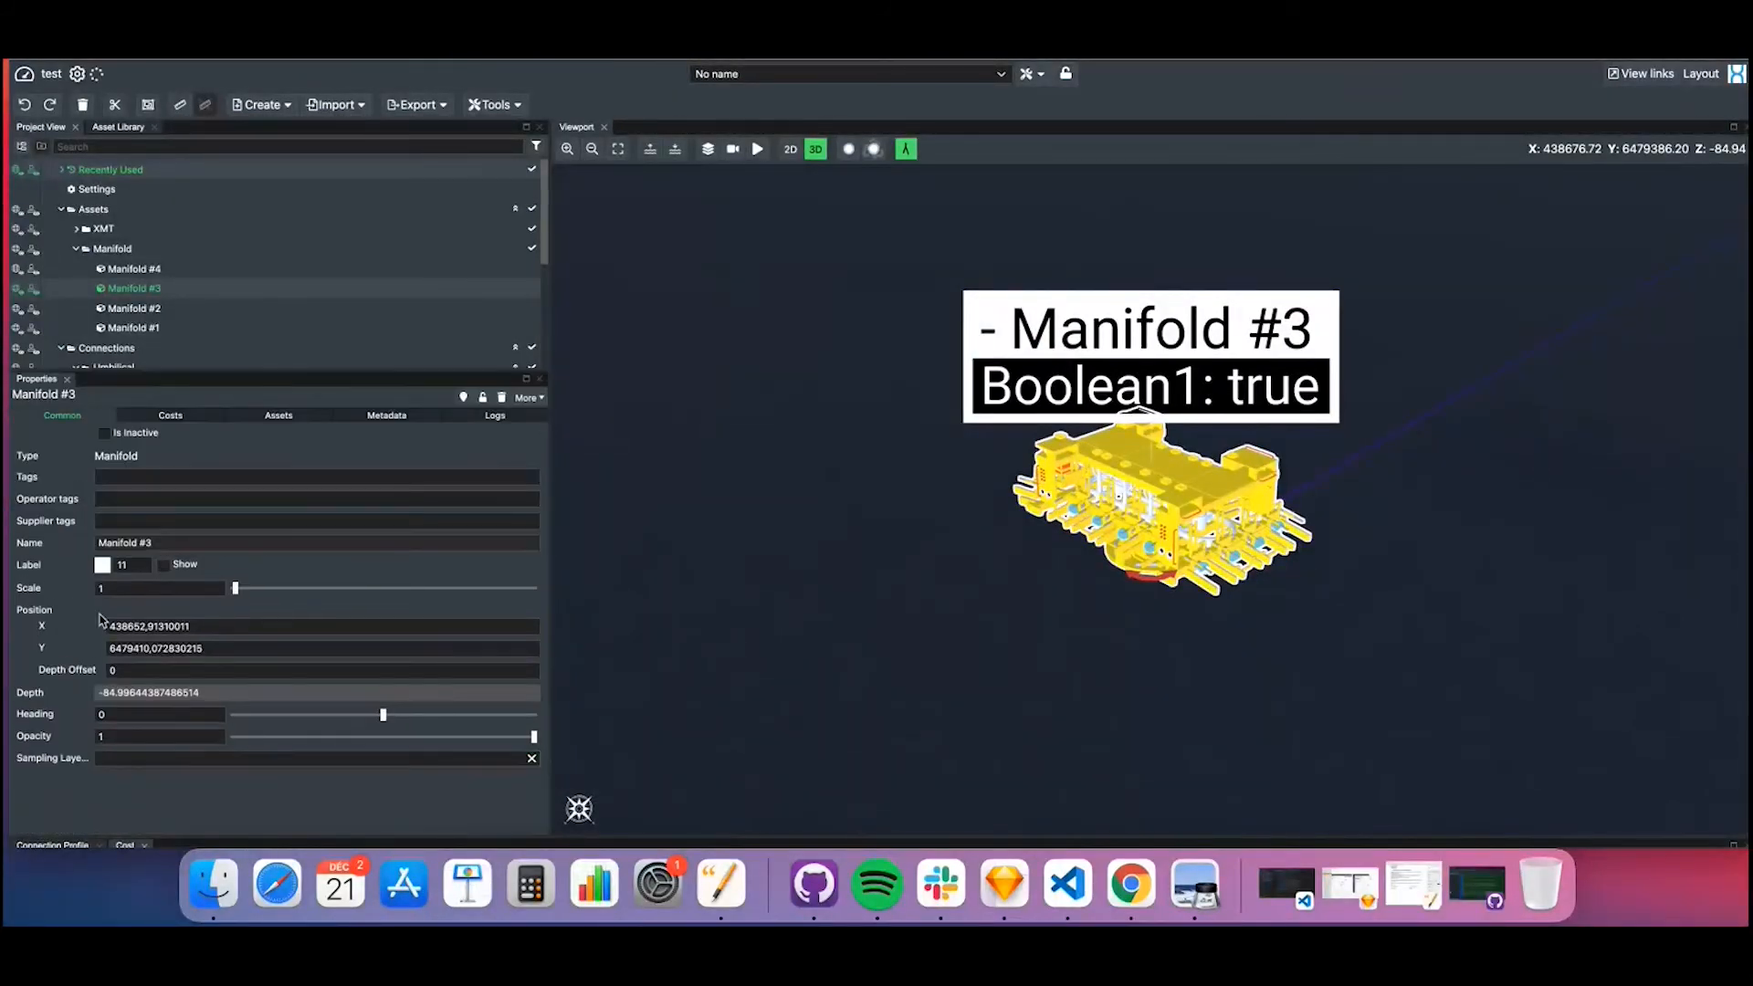
click(131, 766)
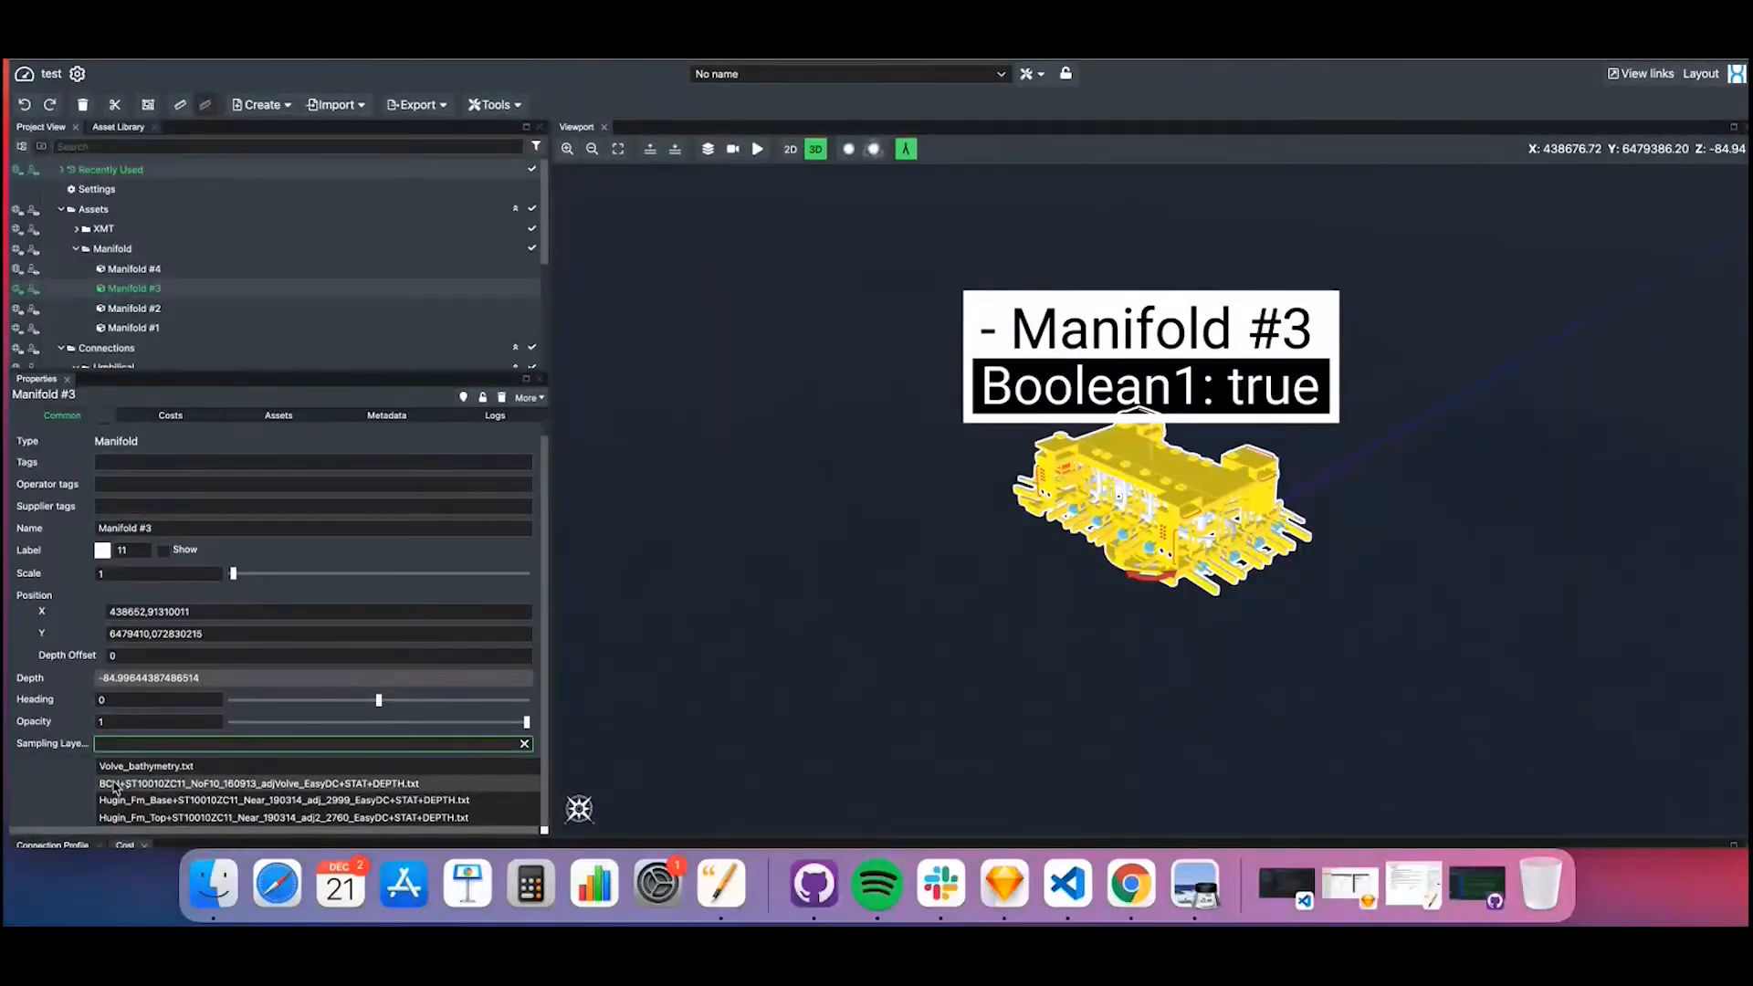
click(115, 786)
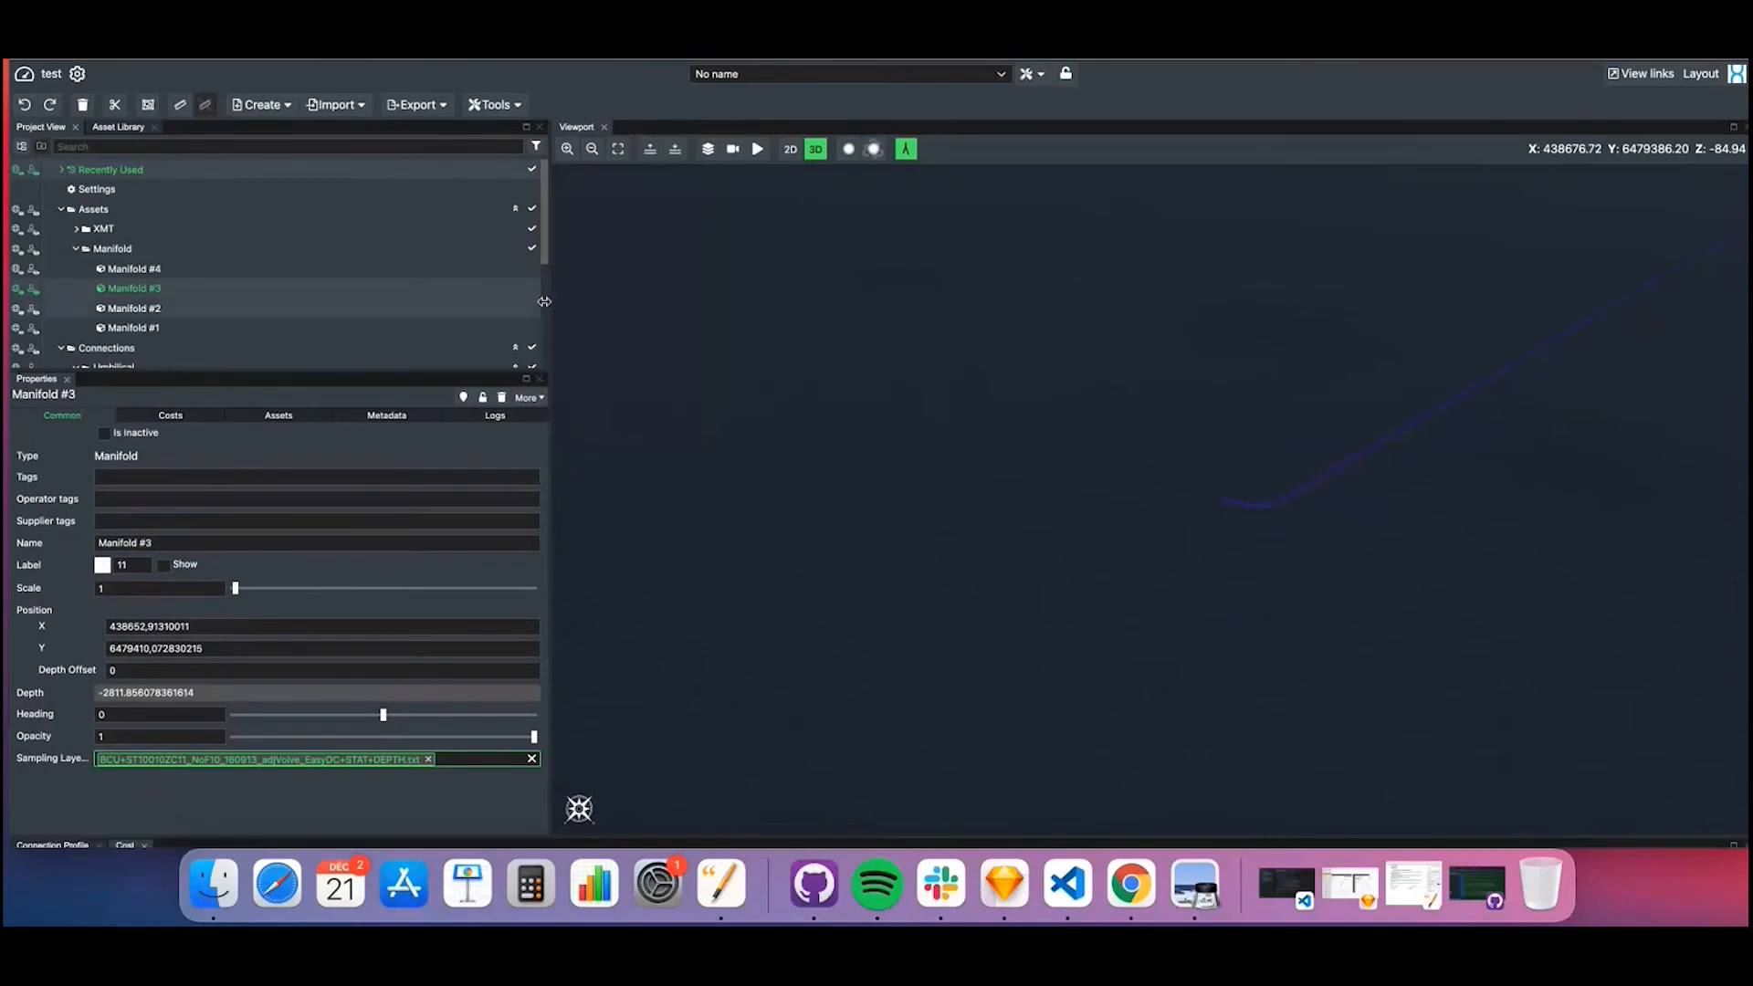
click(470, 398)
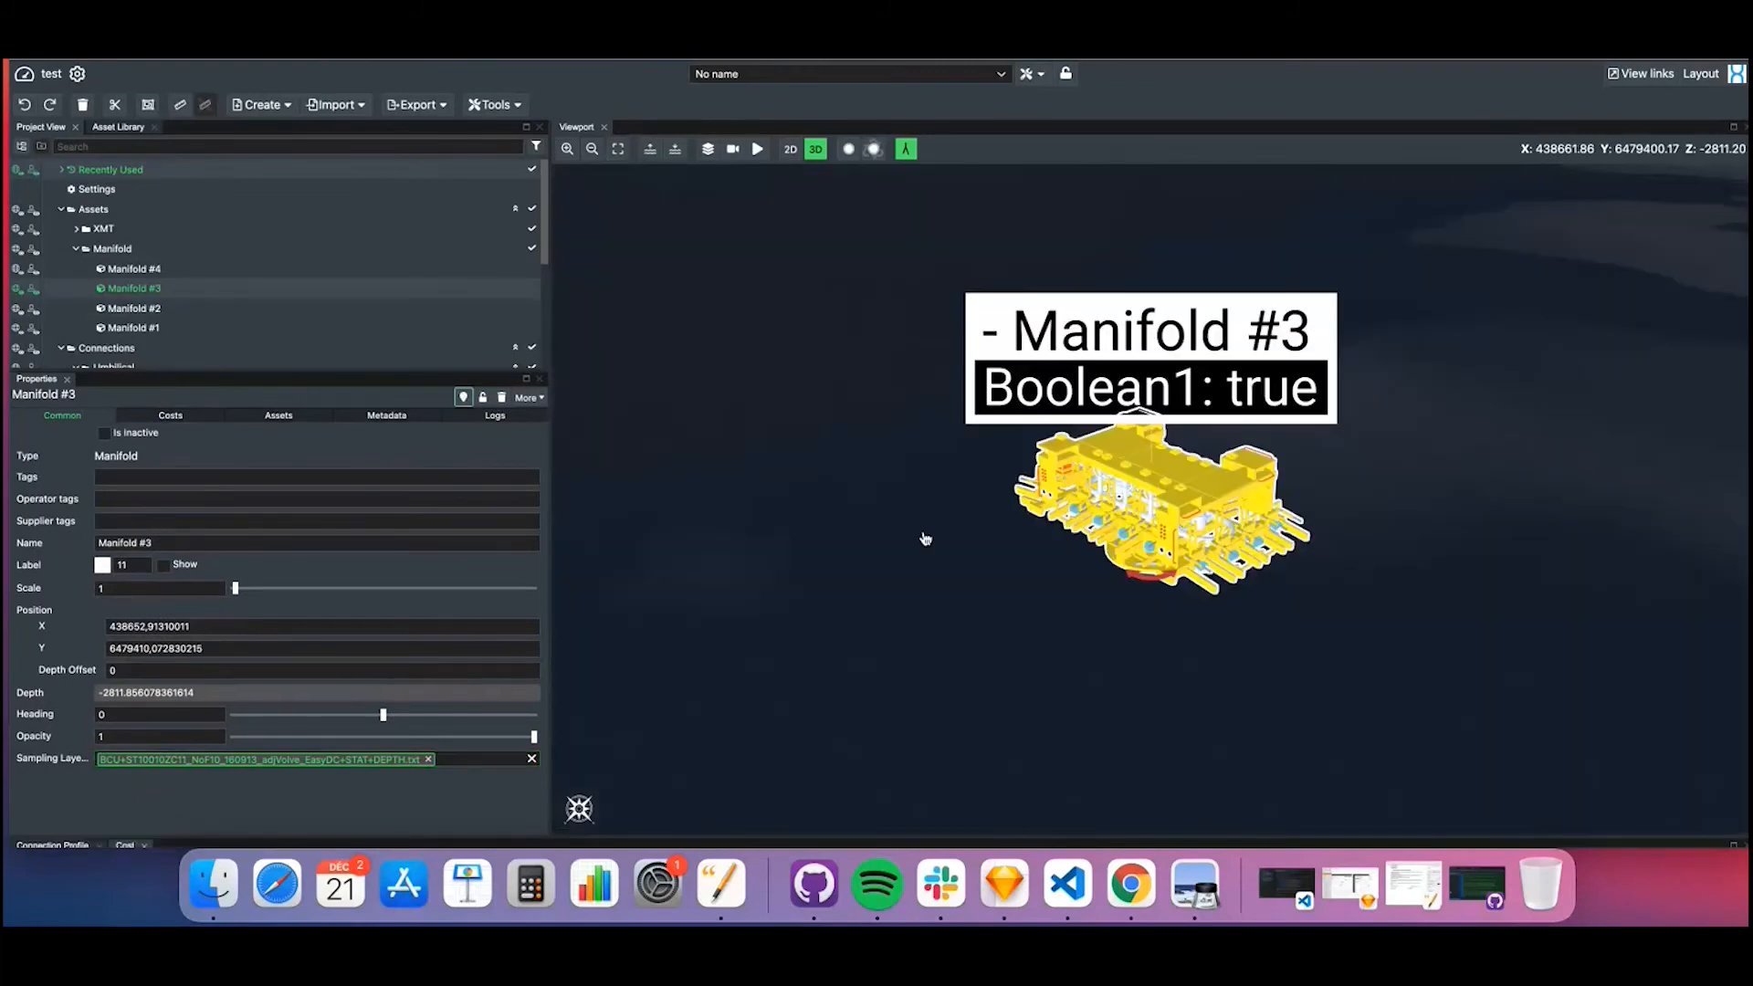
scroll(925, 538, down, 10)
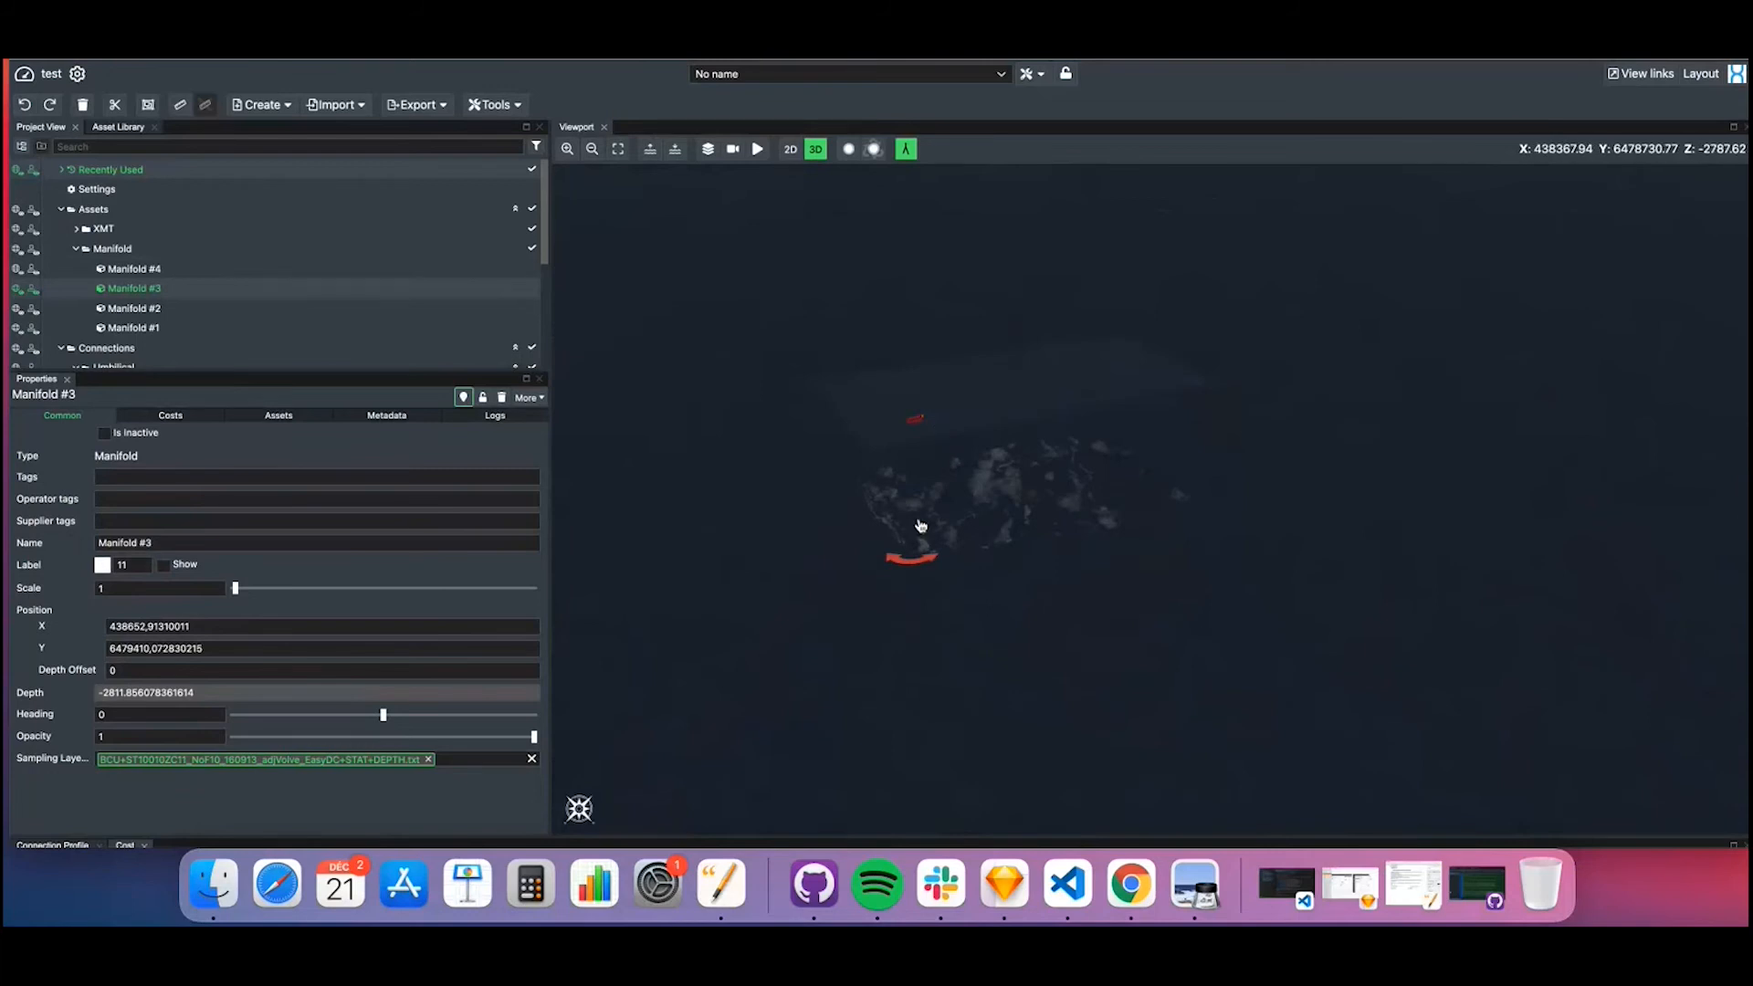
Step: Replace Manifold #3's sampling layer with Volve_bathymetry.txt
click(427, 760)
click(445, 763)
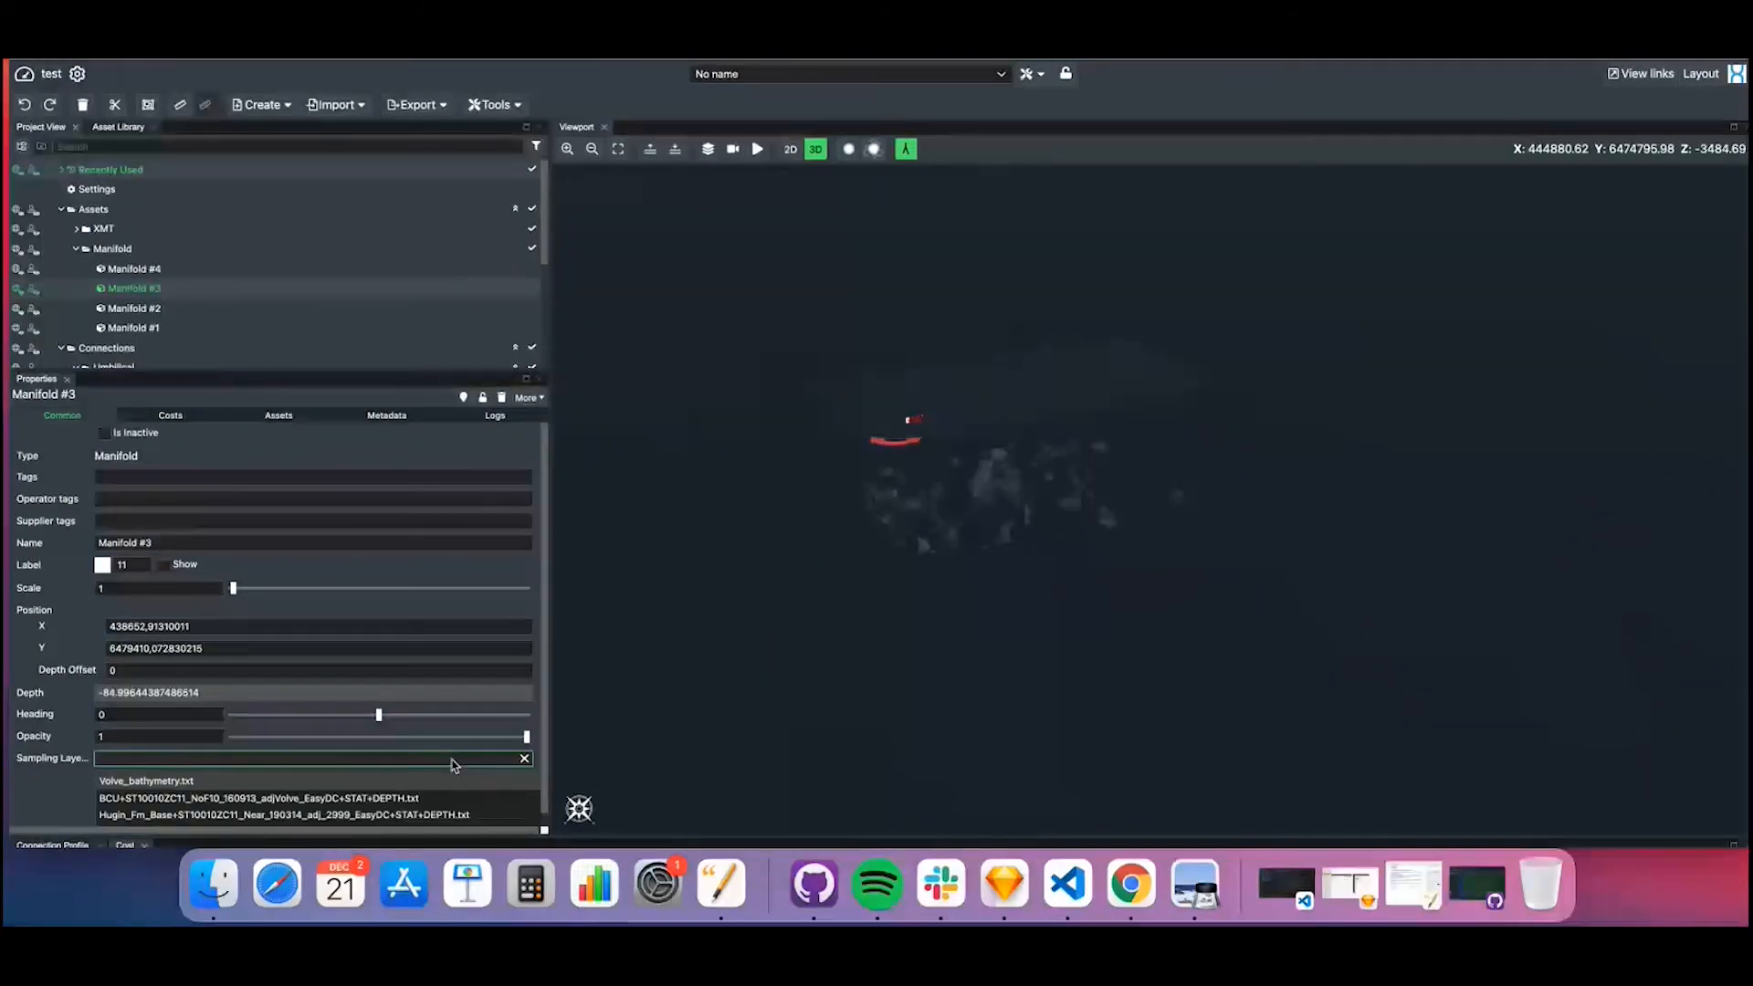
click(234, 783)
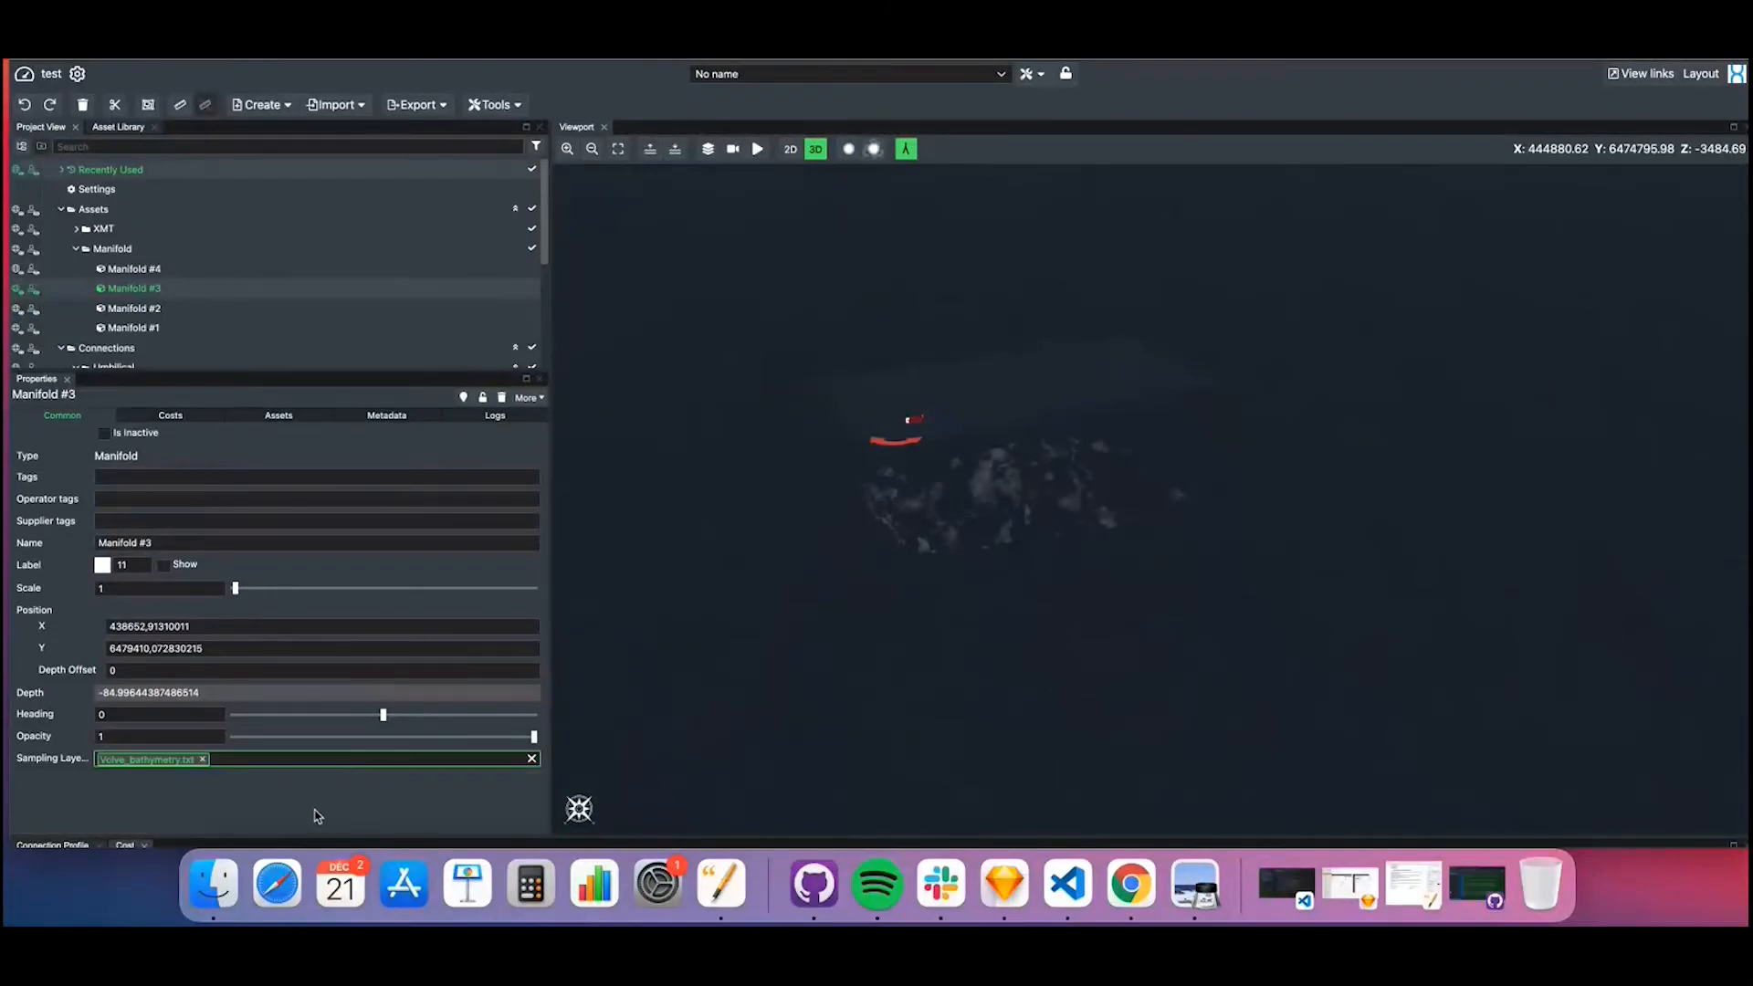
scroll(955, 509, up, 3)
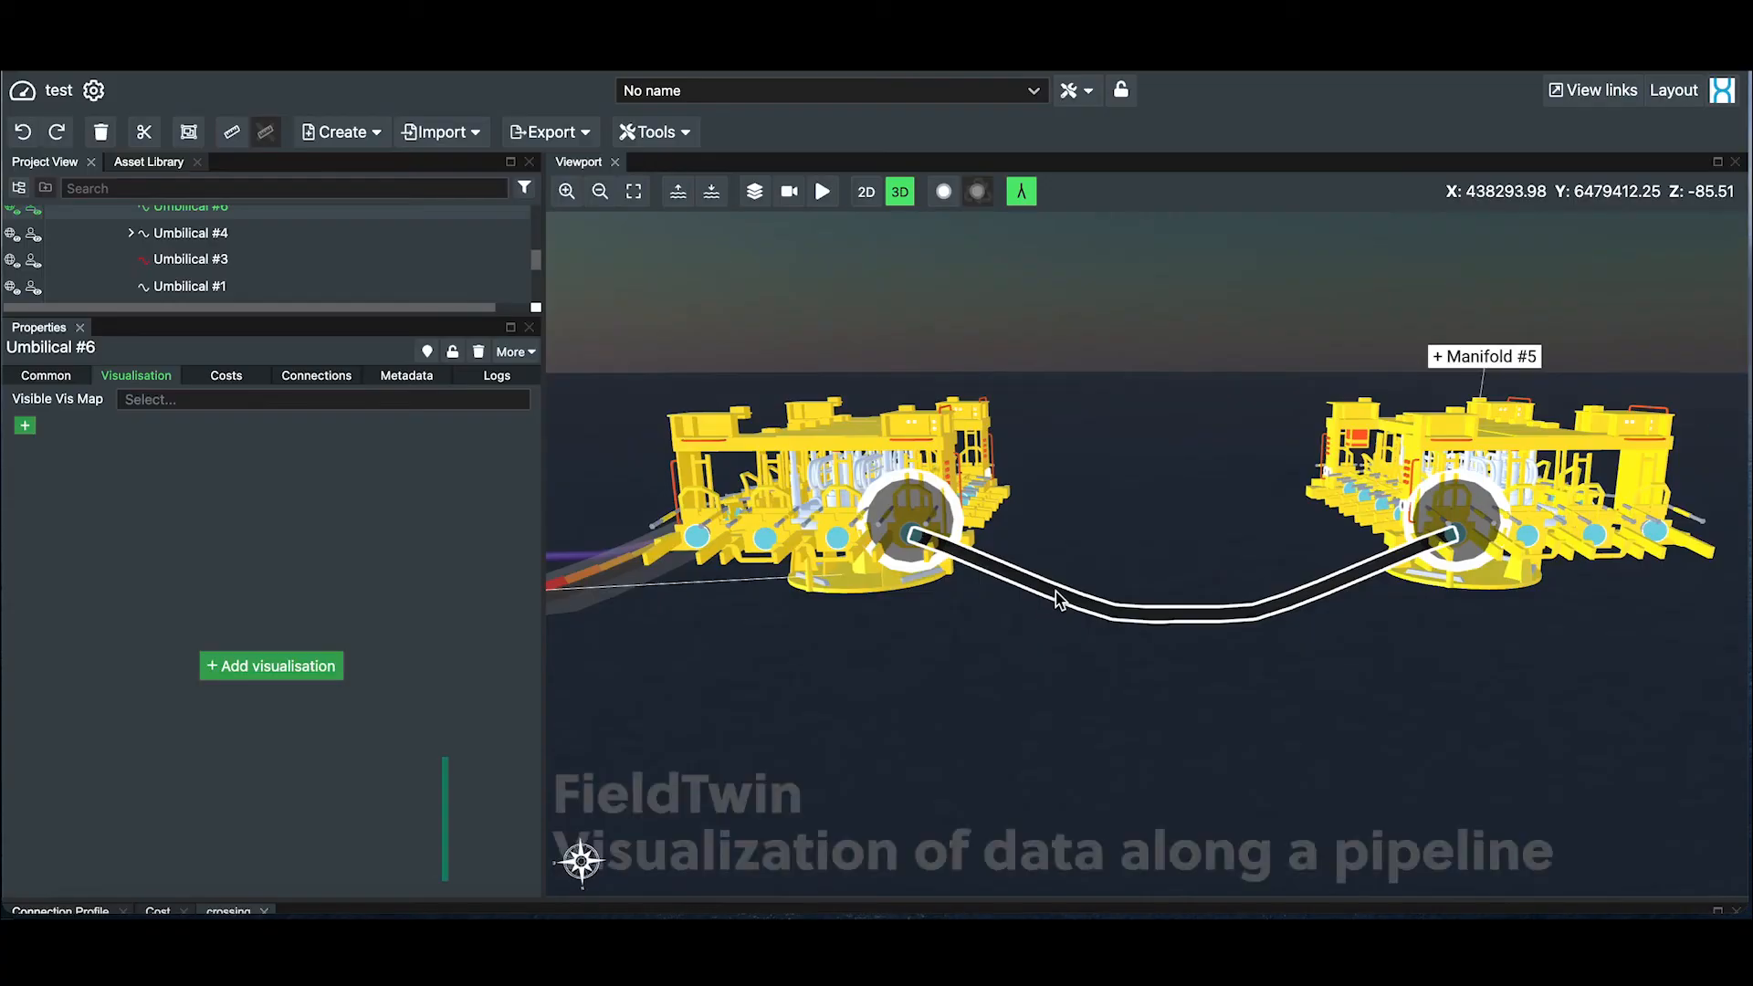
Step: Add a visualisation named "pressure" to Umbilical #6 and enter value 10 at Kp 0 in its first row
text(pressure)
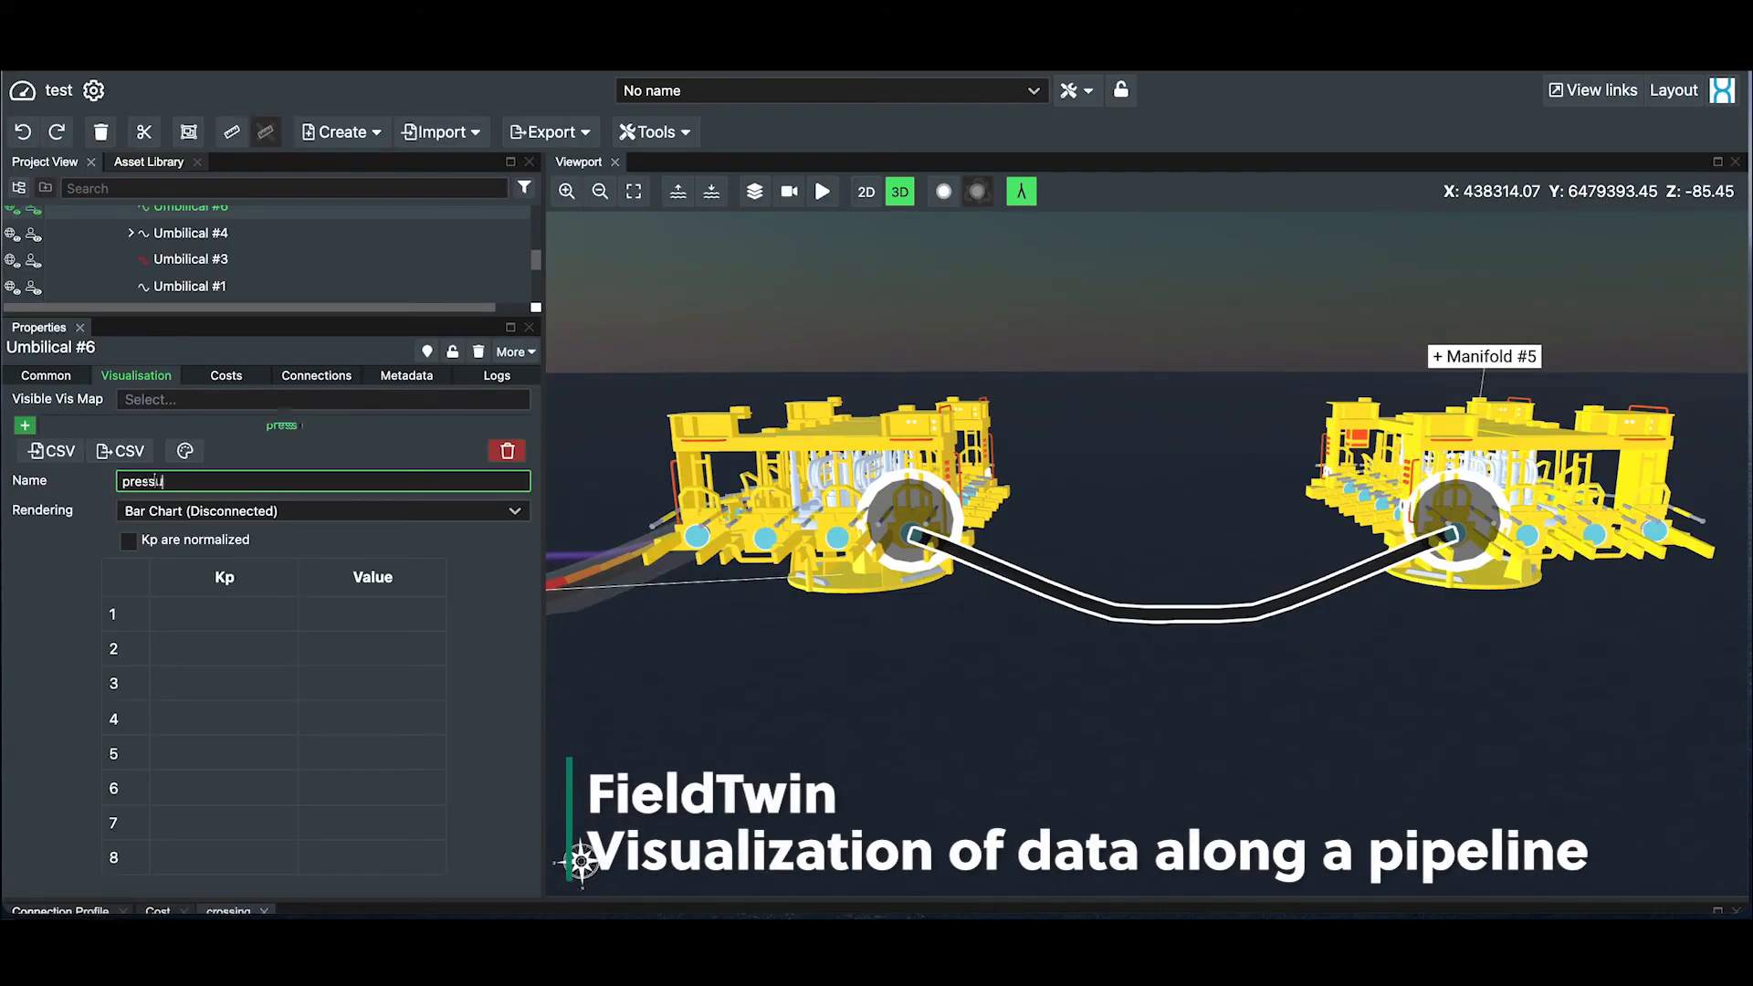
click(205, 610)
double_click(368, 618)
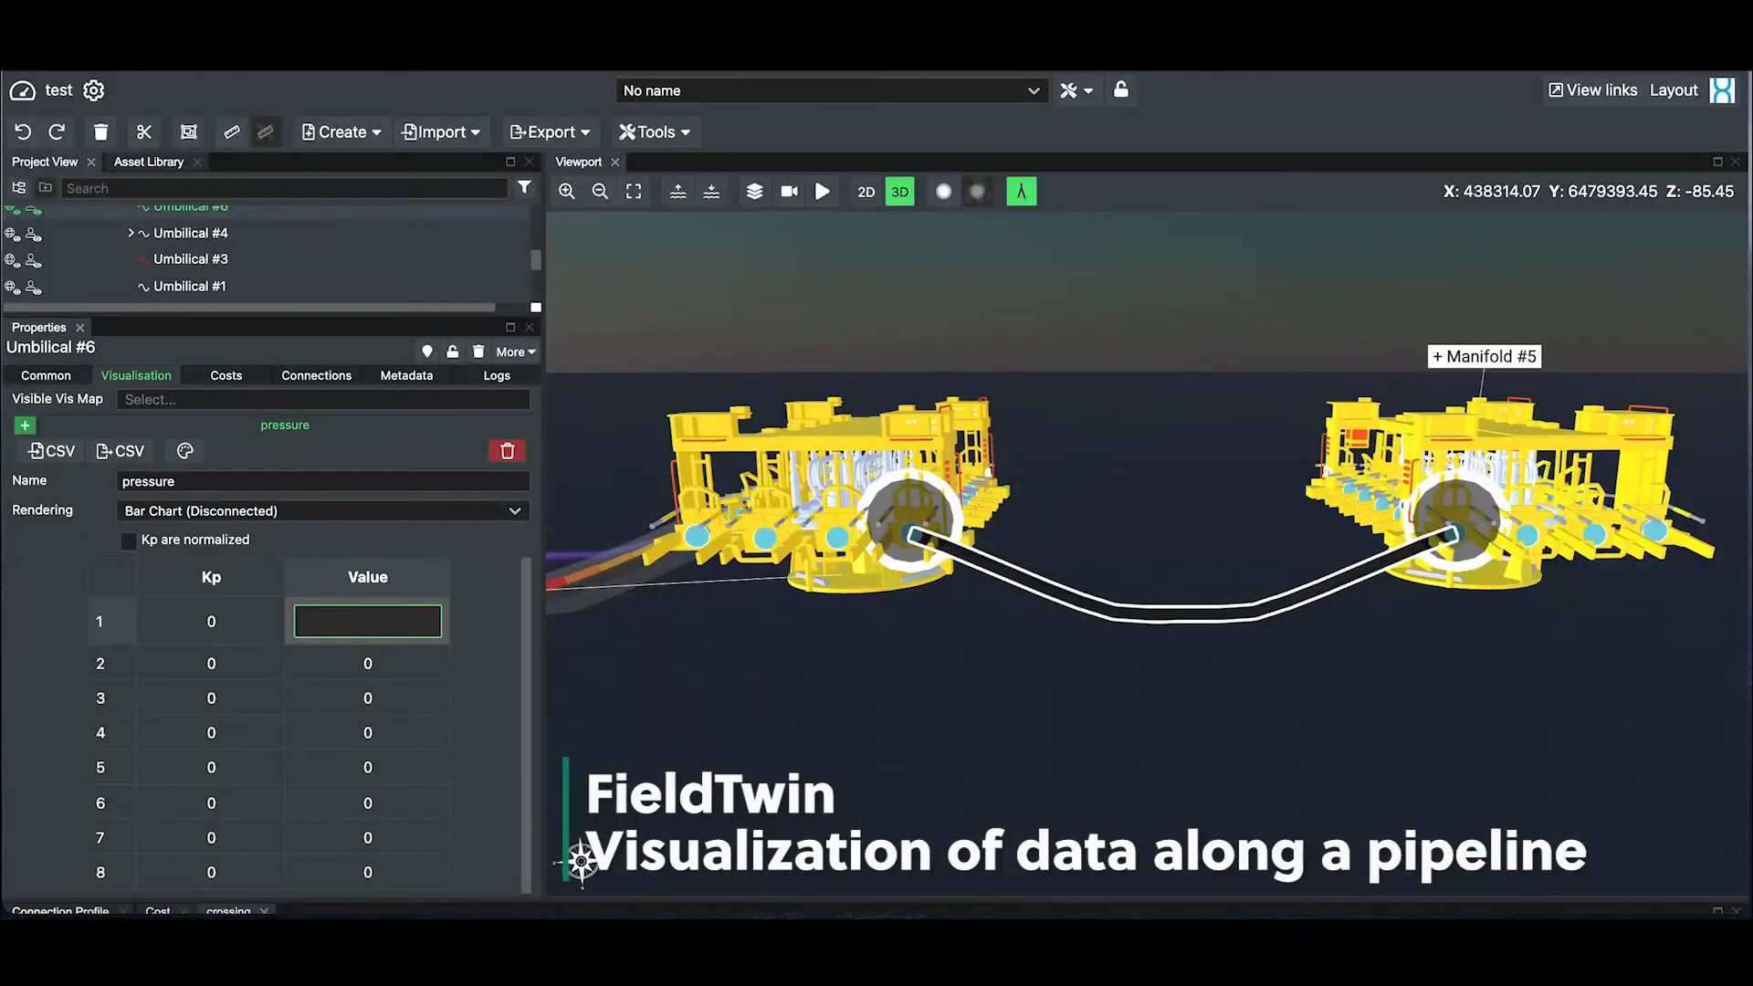
text(10)
Step: Fill rows 2 and 3 of the pressure table with value 12 at Kp 2 and value 14 at Kp 4
double_click(248, 656)
text(2)
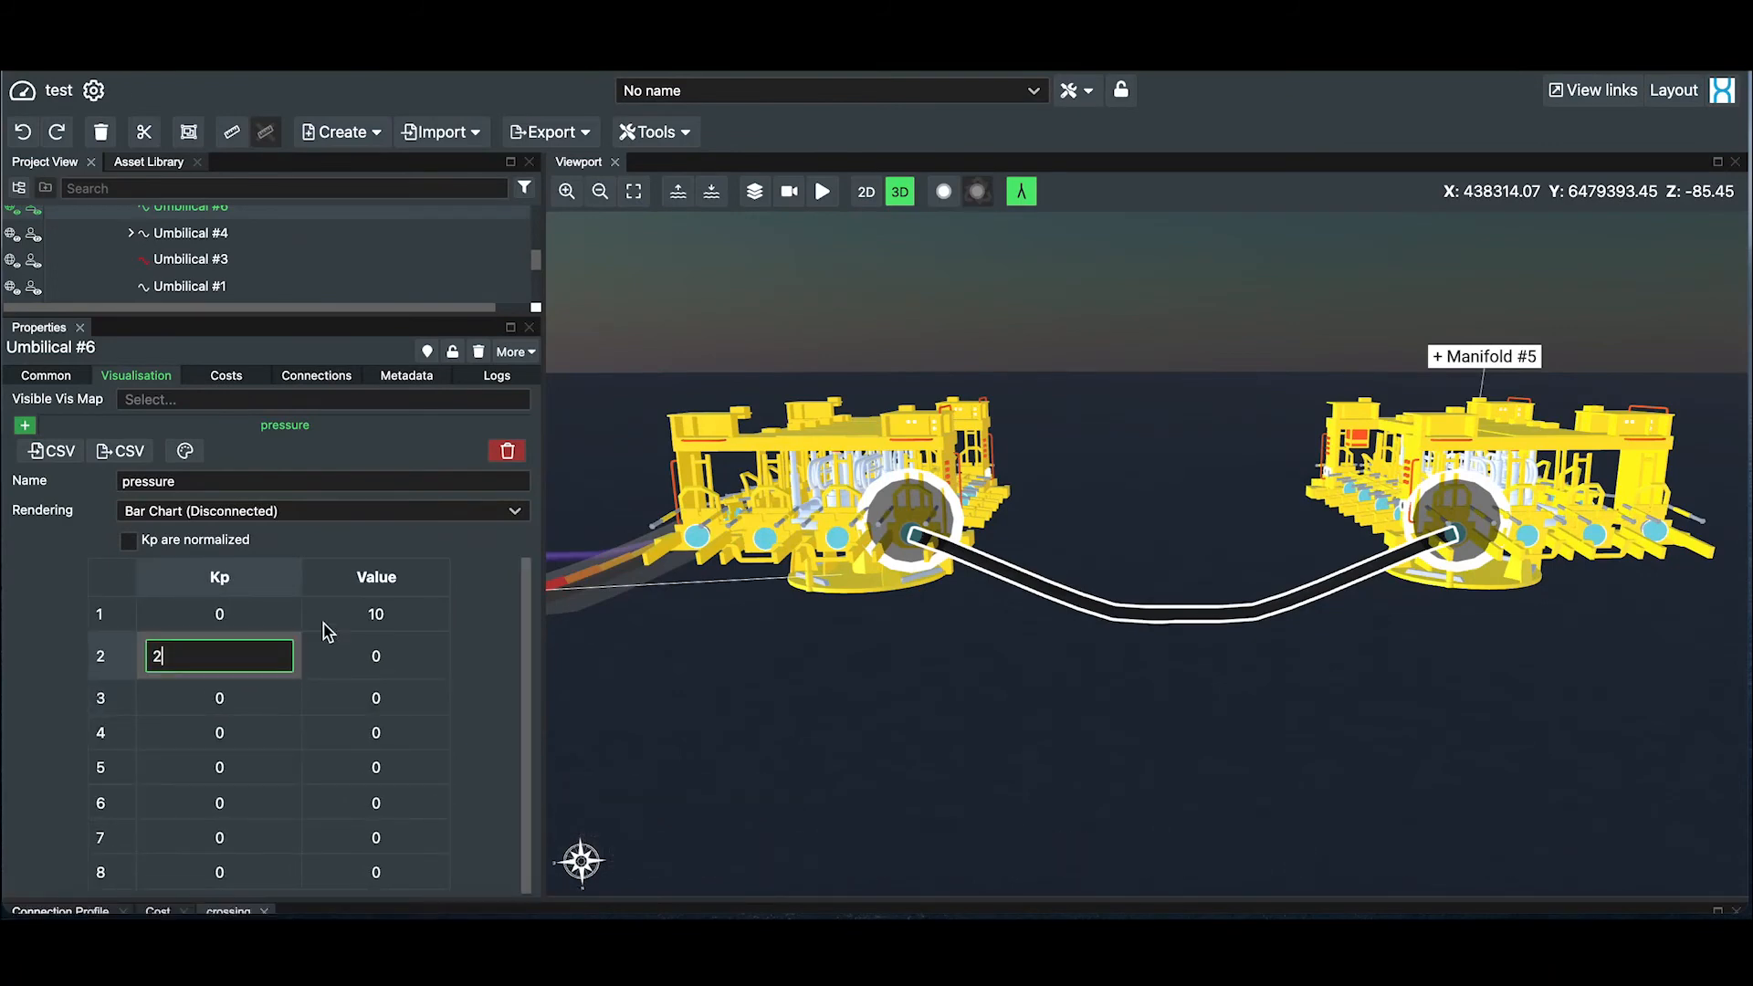
click(368, 656)
double_click(368, 655)
text(12)
click(247, 698)
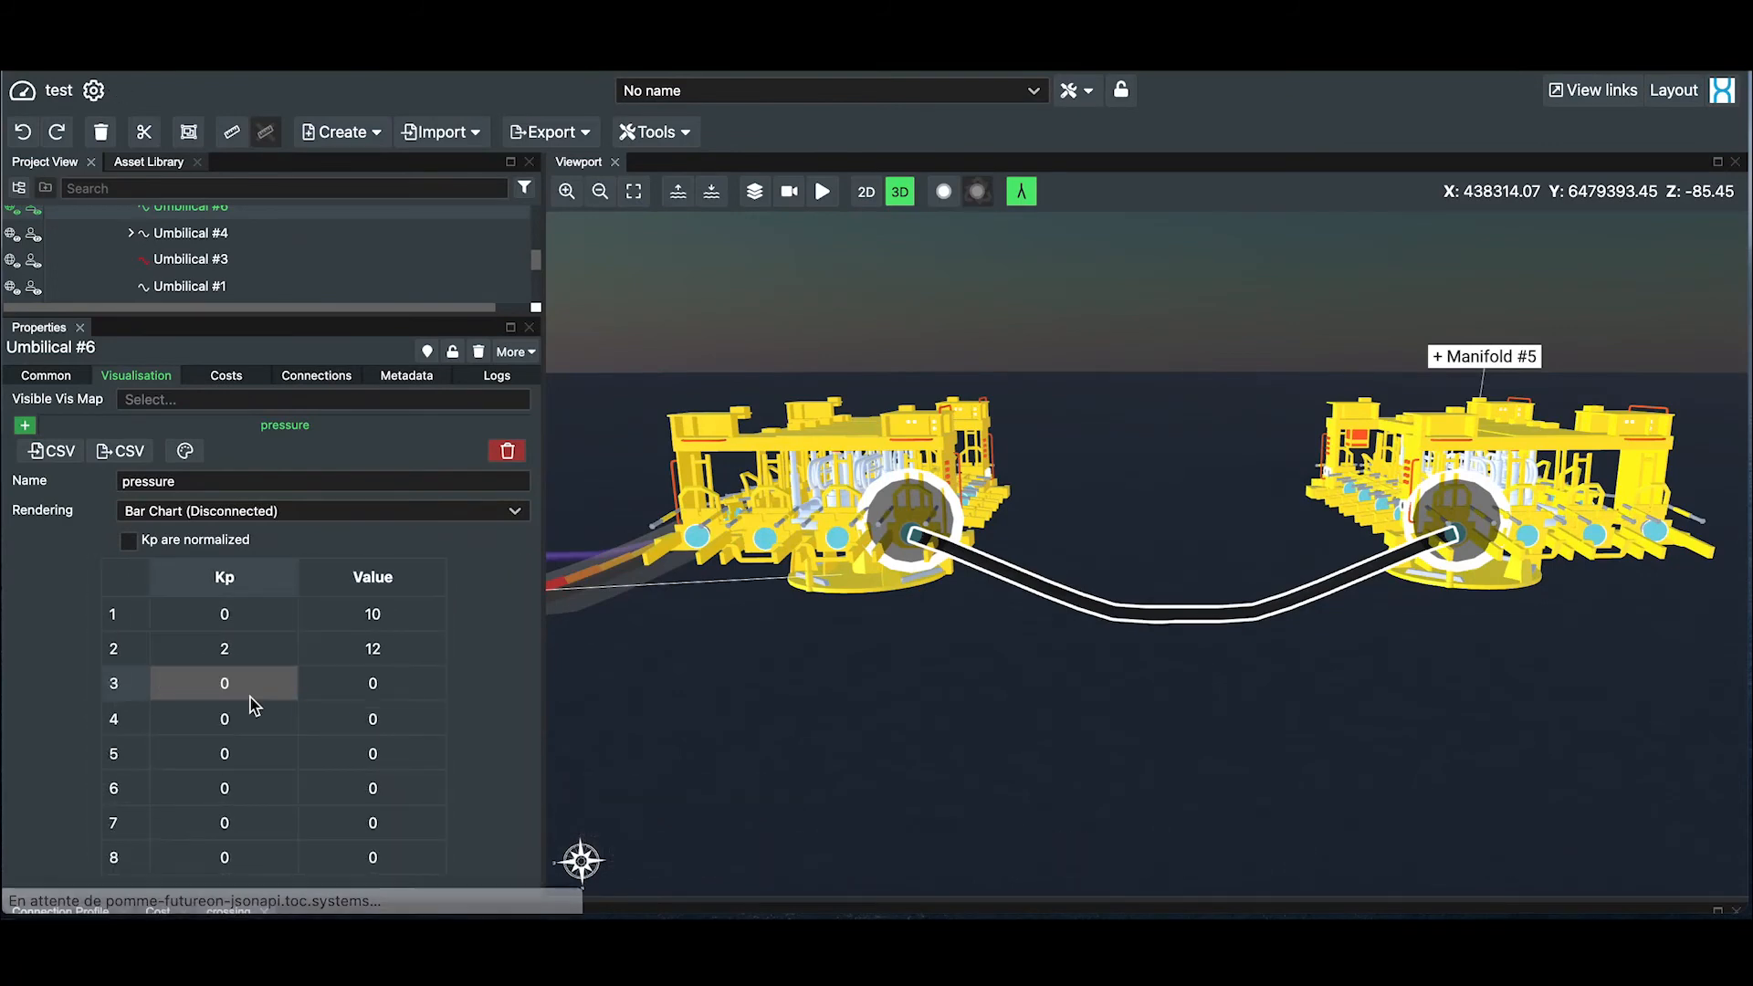
double_click(246, 698)
text(4)
click(377, 691)
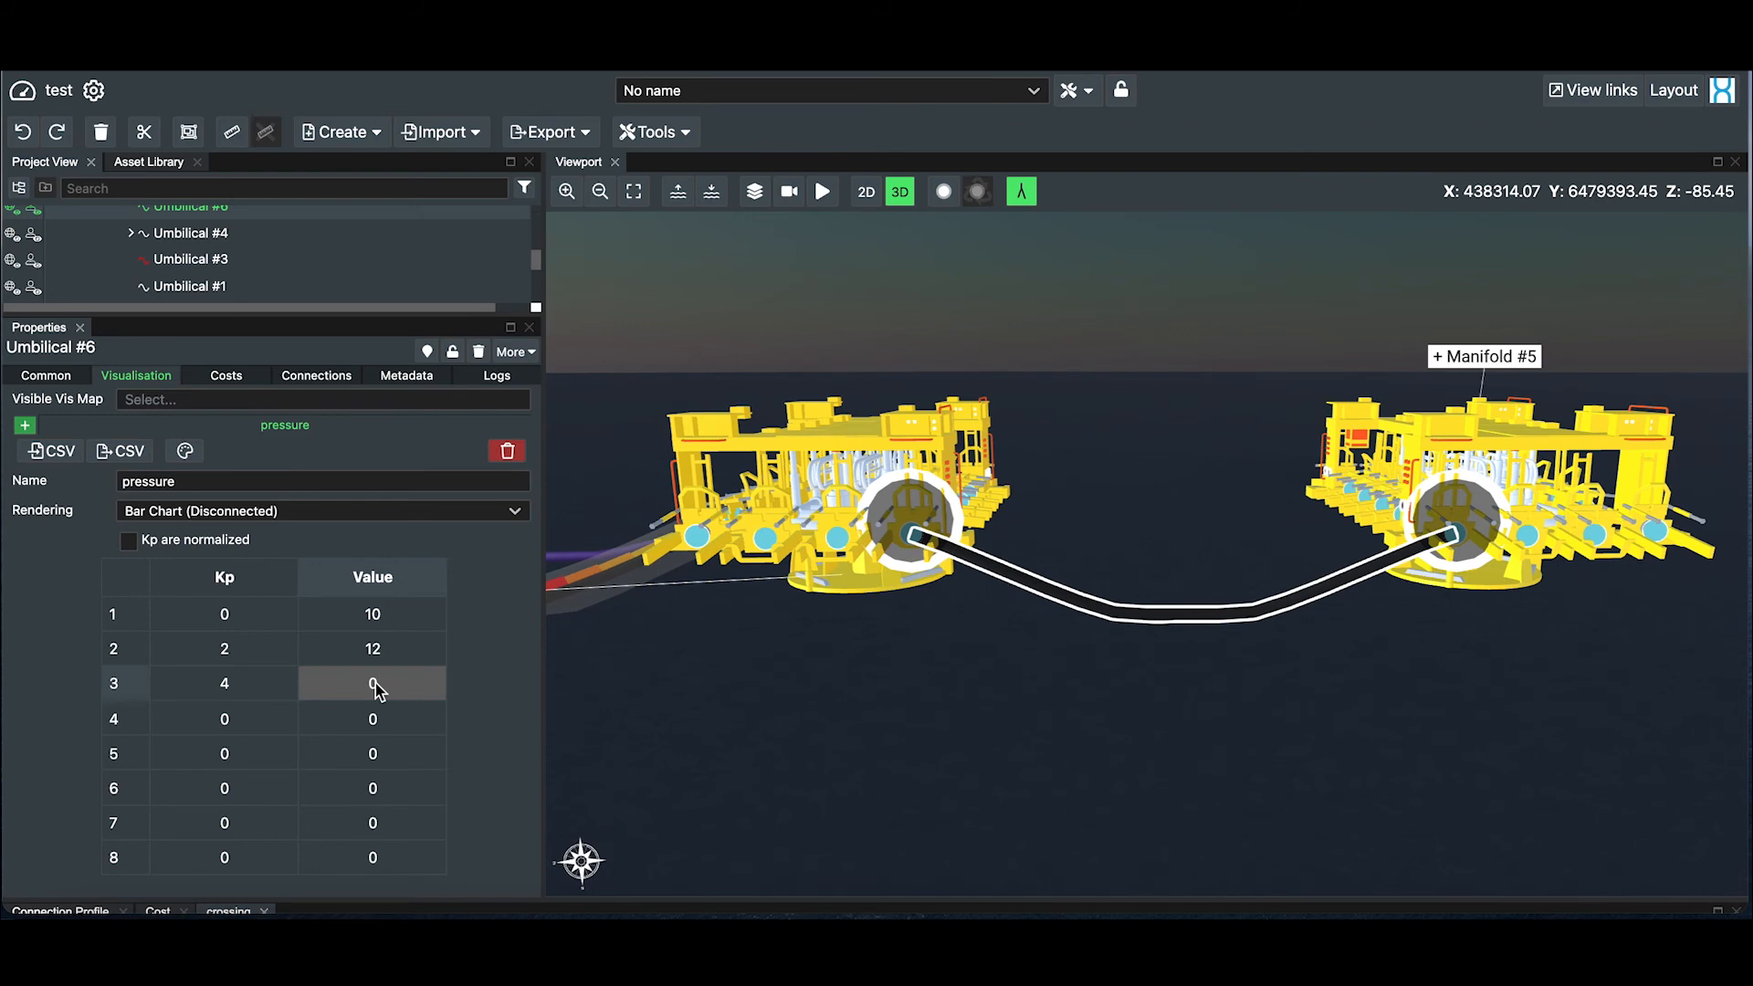
double_click(377, 691)
text(14)
Step: Fill rows 4 and 5 of the pressure table with value 18 at Kp 6 and value 20 at Kp 8
click(238, 728)
double_click(238, 728)
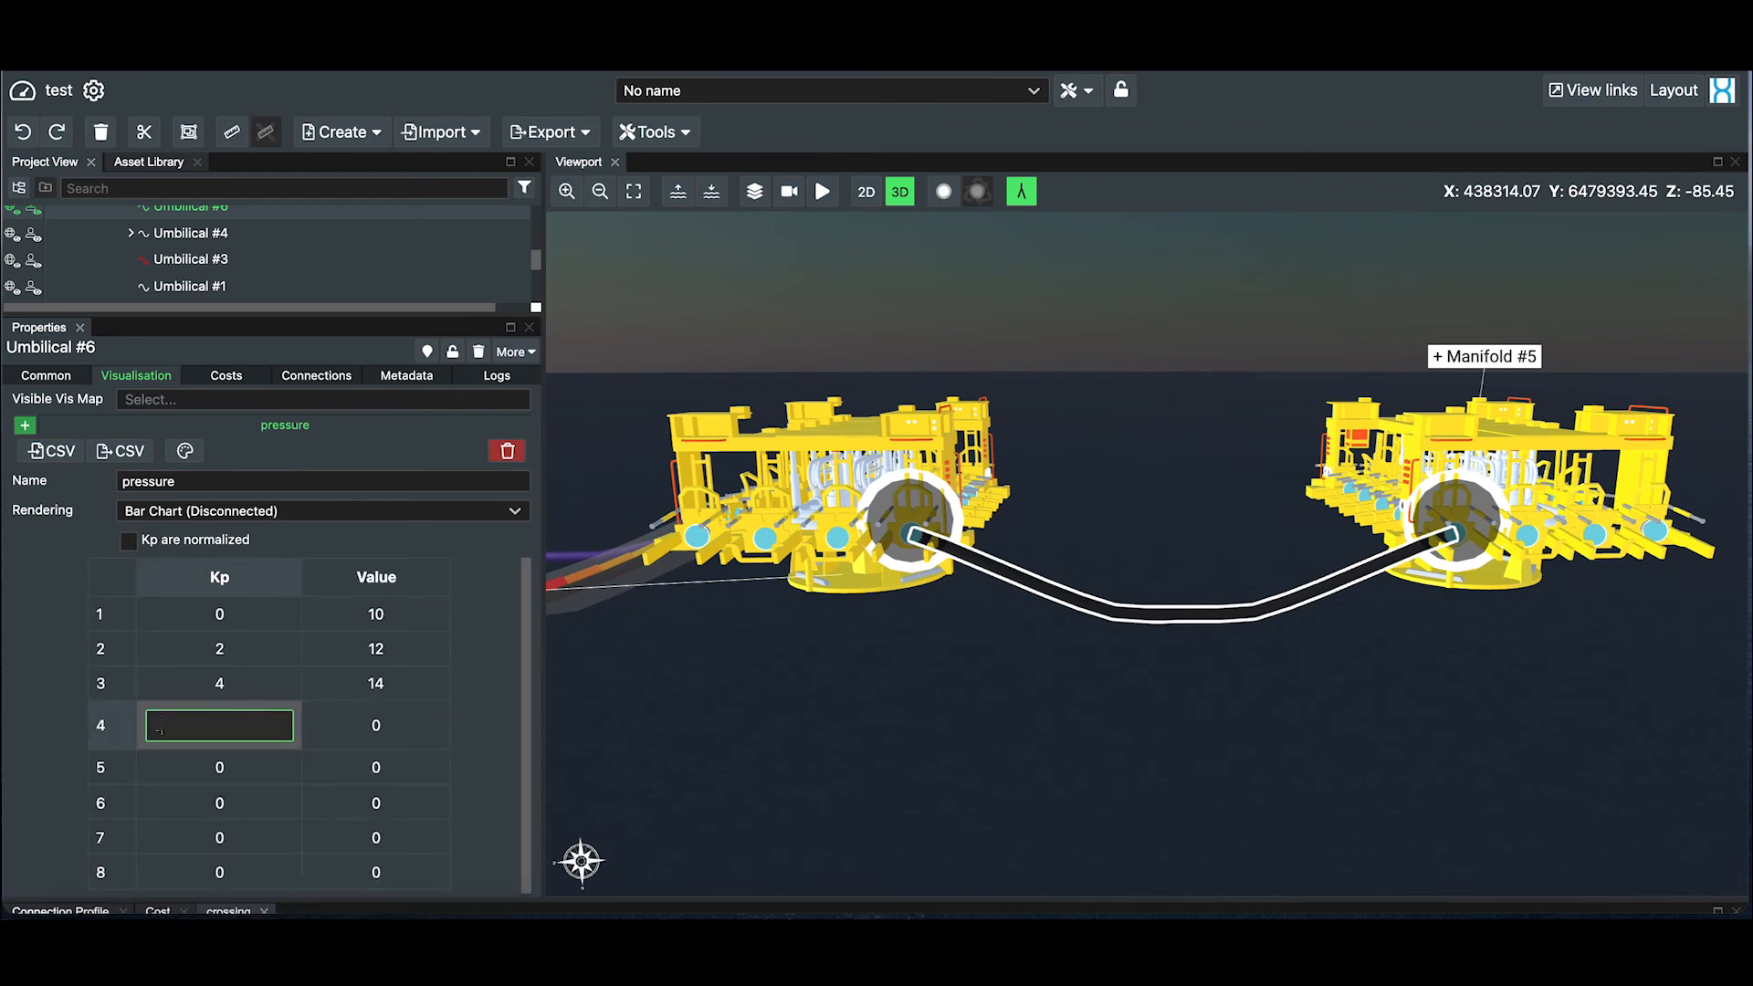
text(6)
click(395, 728)
double_click(395, 728)
text(1)
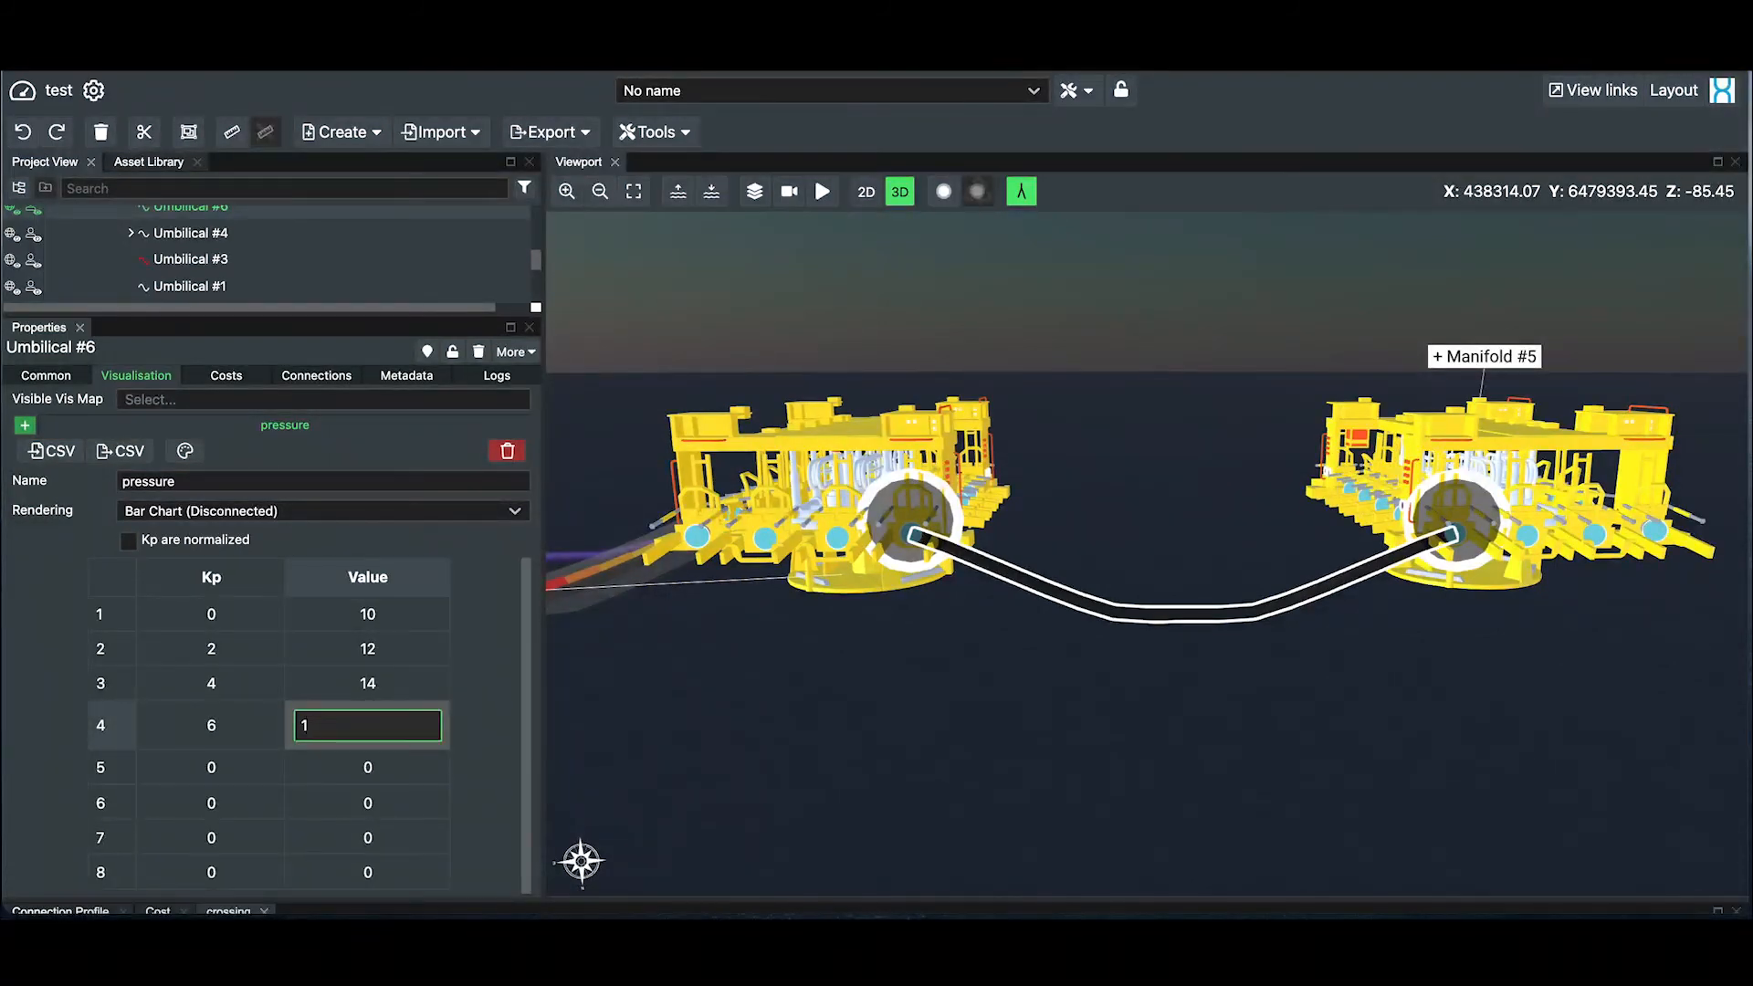
text(8)
click(235, 768)
double_click(235, 765)
text(8)
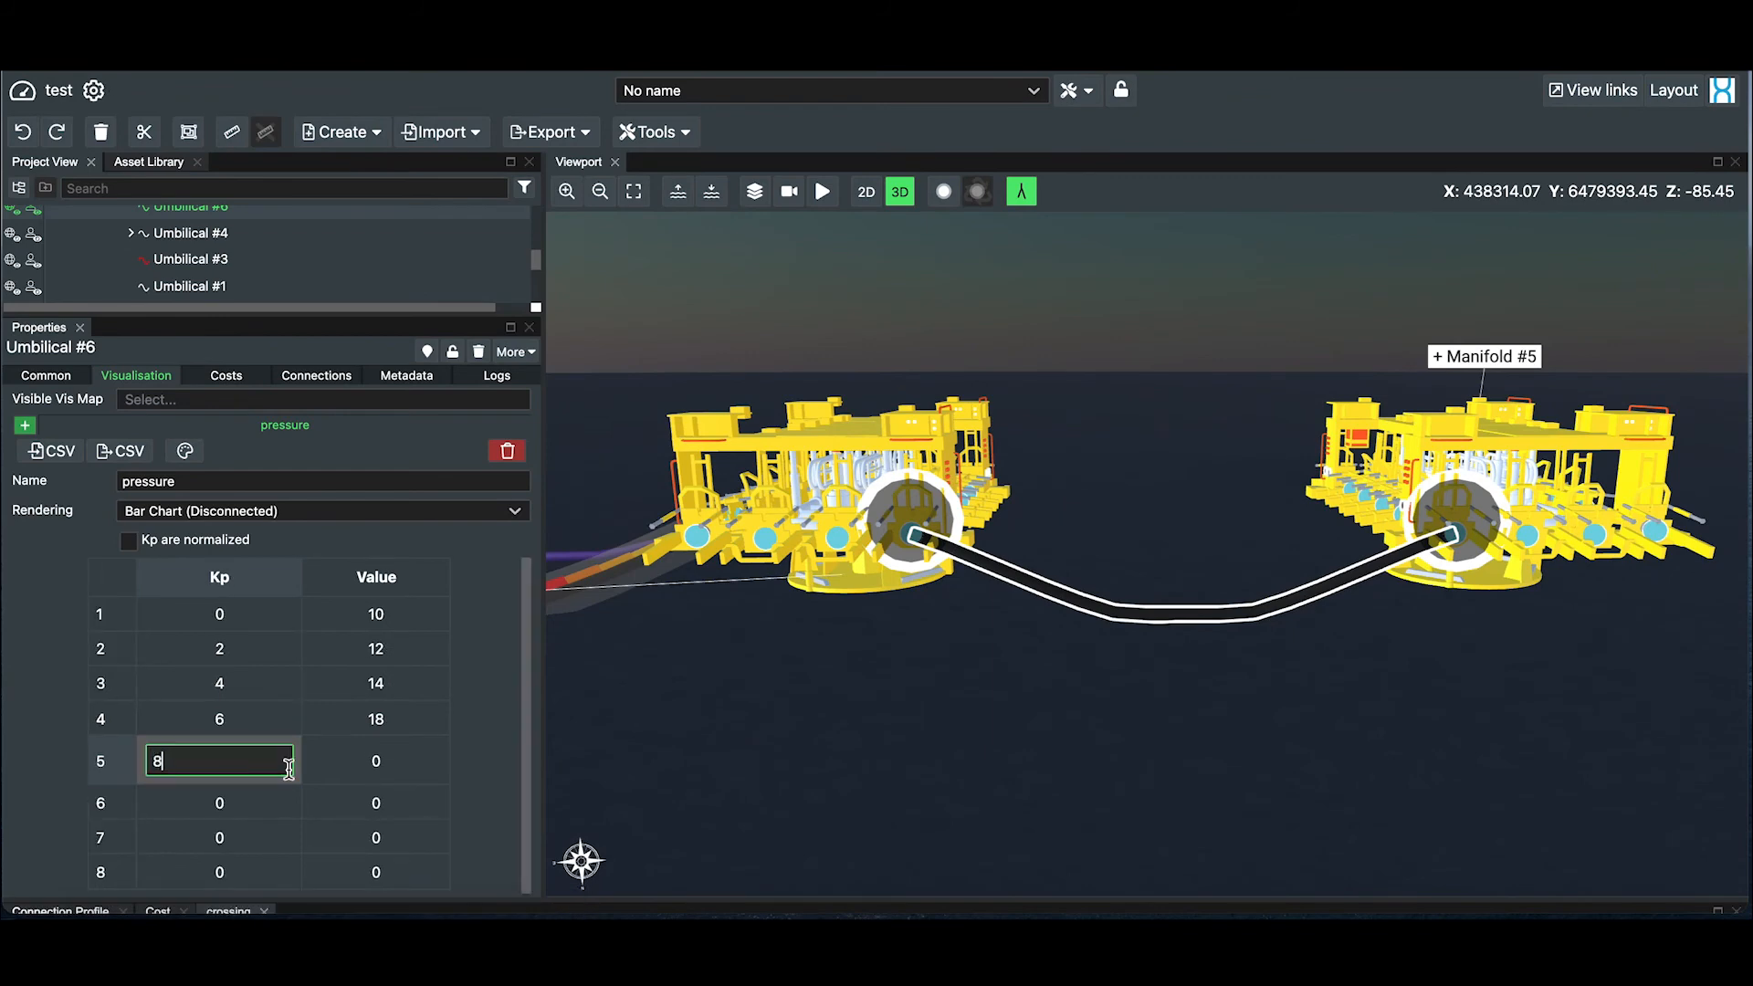
click(360, 767)
double_click(361, 767)
text(20)
Step: Fill rows 6 and 7 of the pressure table with value 16 at Kp 10 and value 13 at Kp 12
click(223, 803)
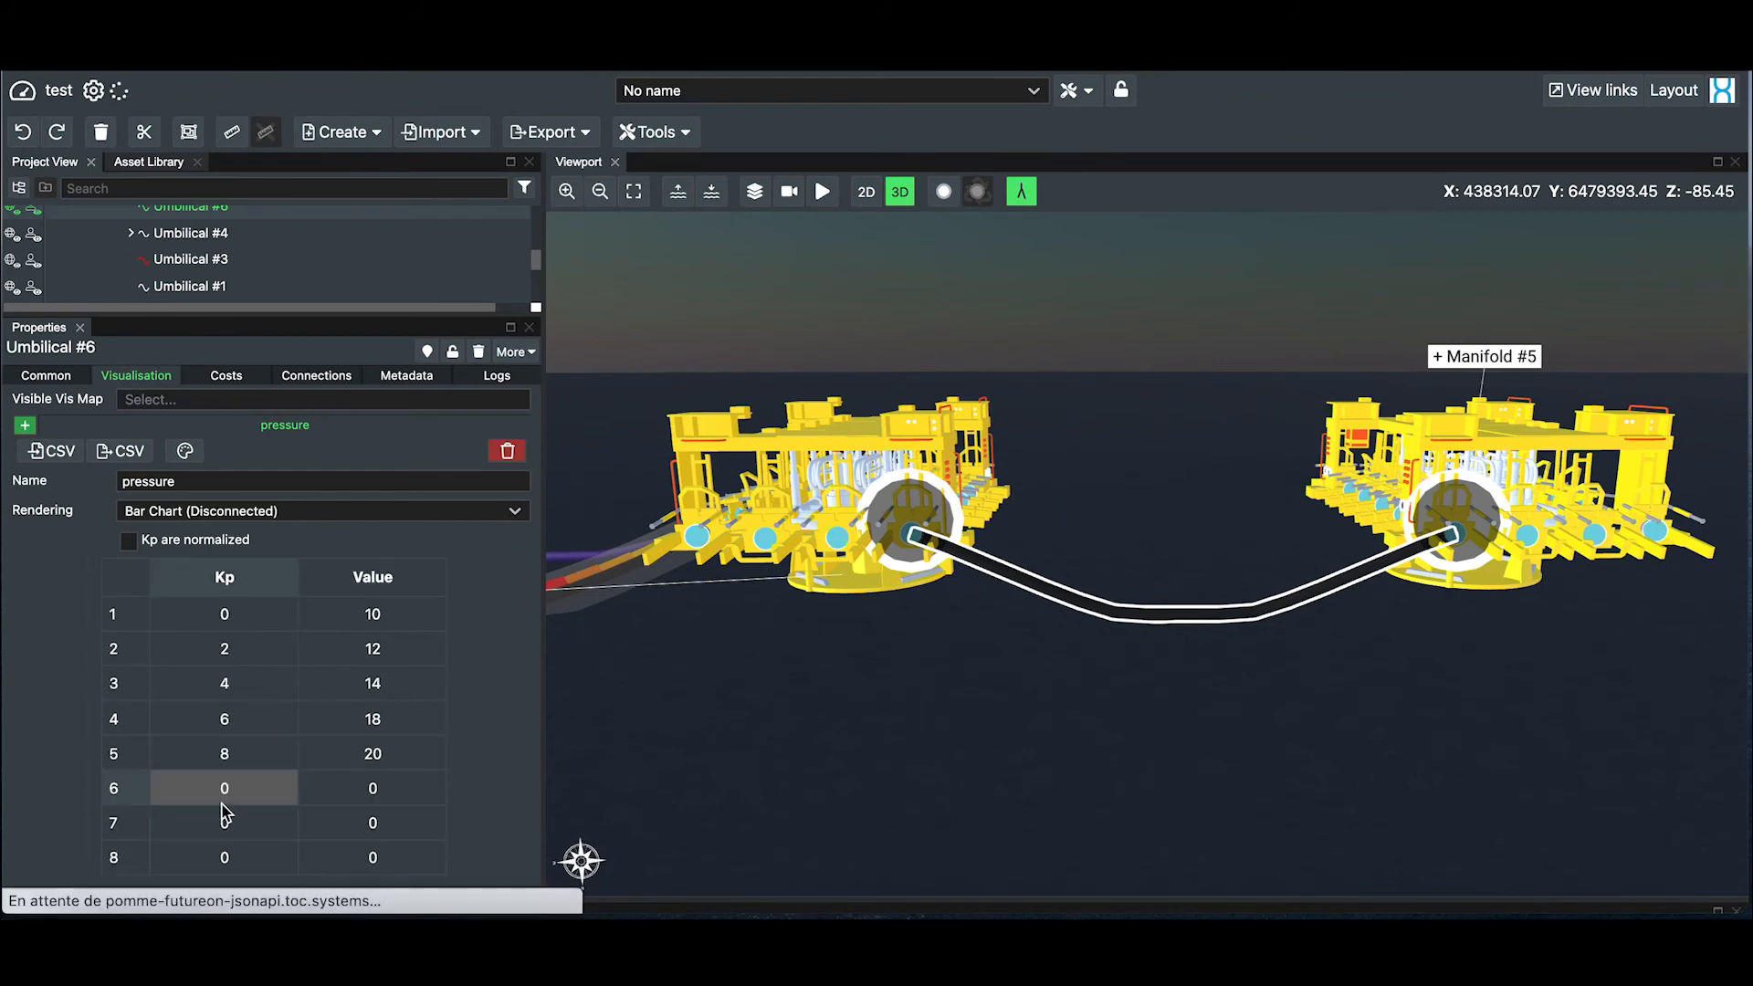
double_click(235, 794)
text(10)
click(375, 796)
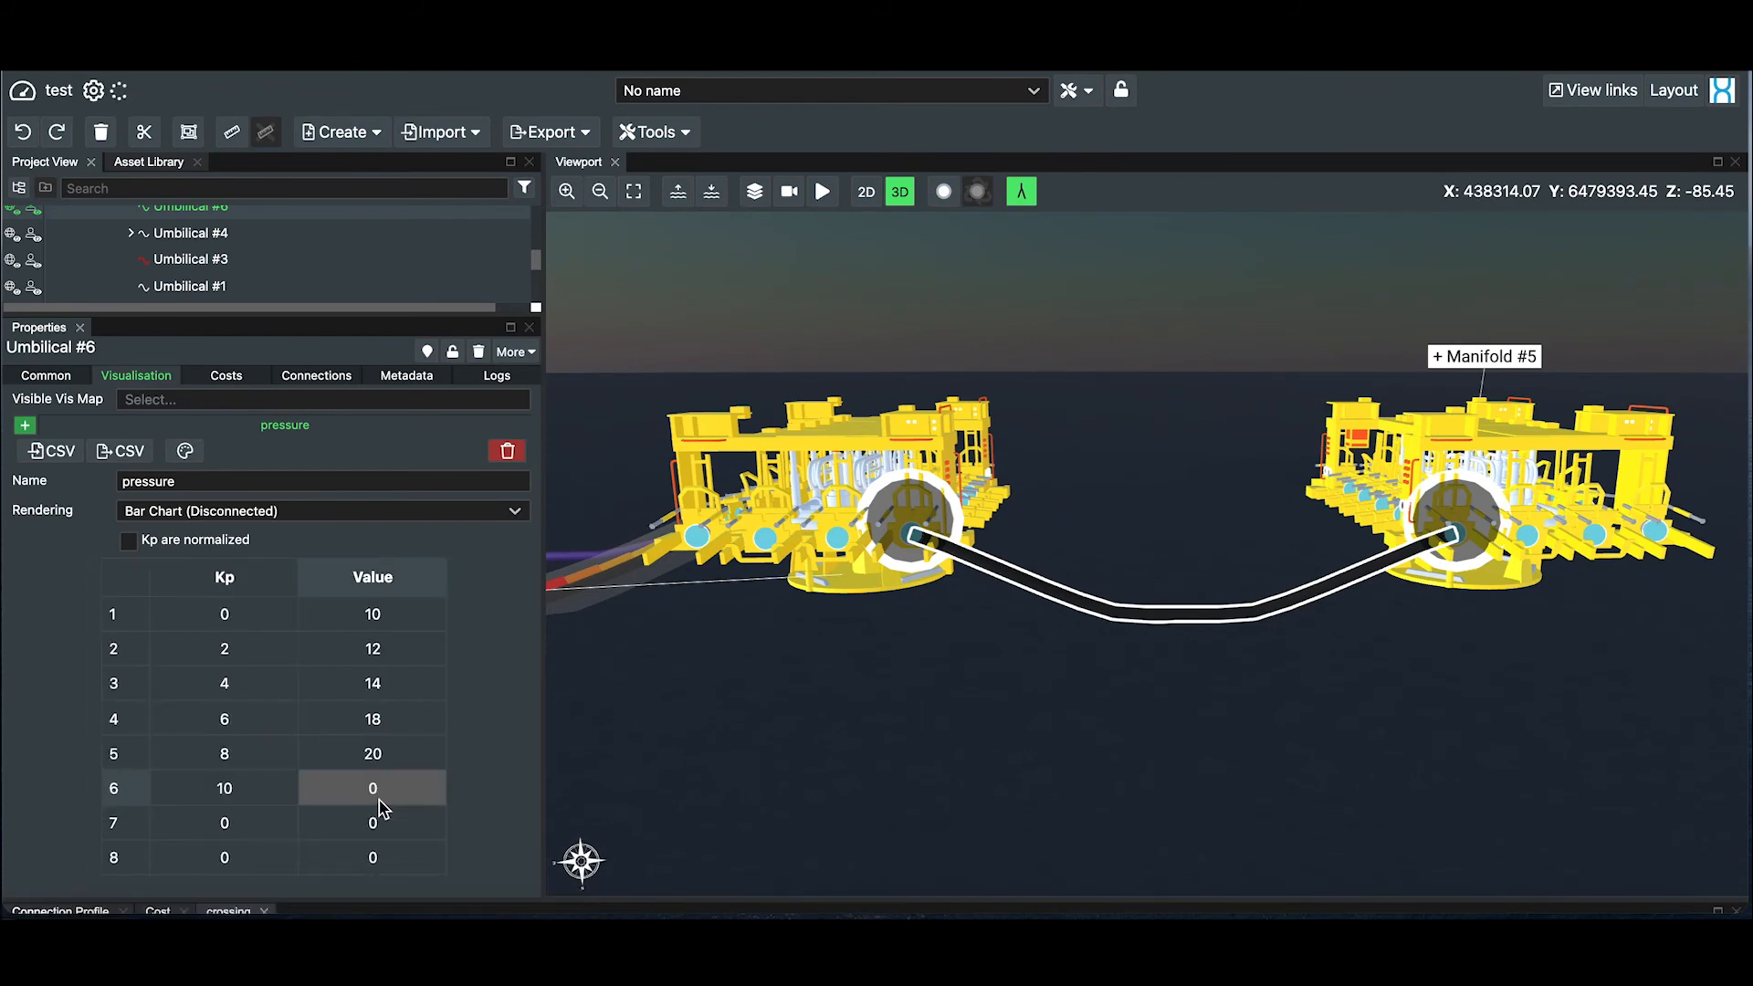
double_click(378, 795)
text(16)
click(219, 850)
double_click(218, 835)
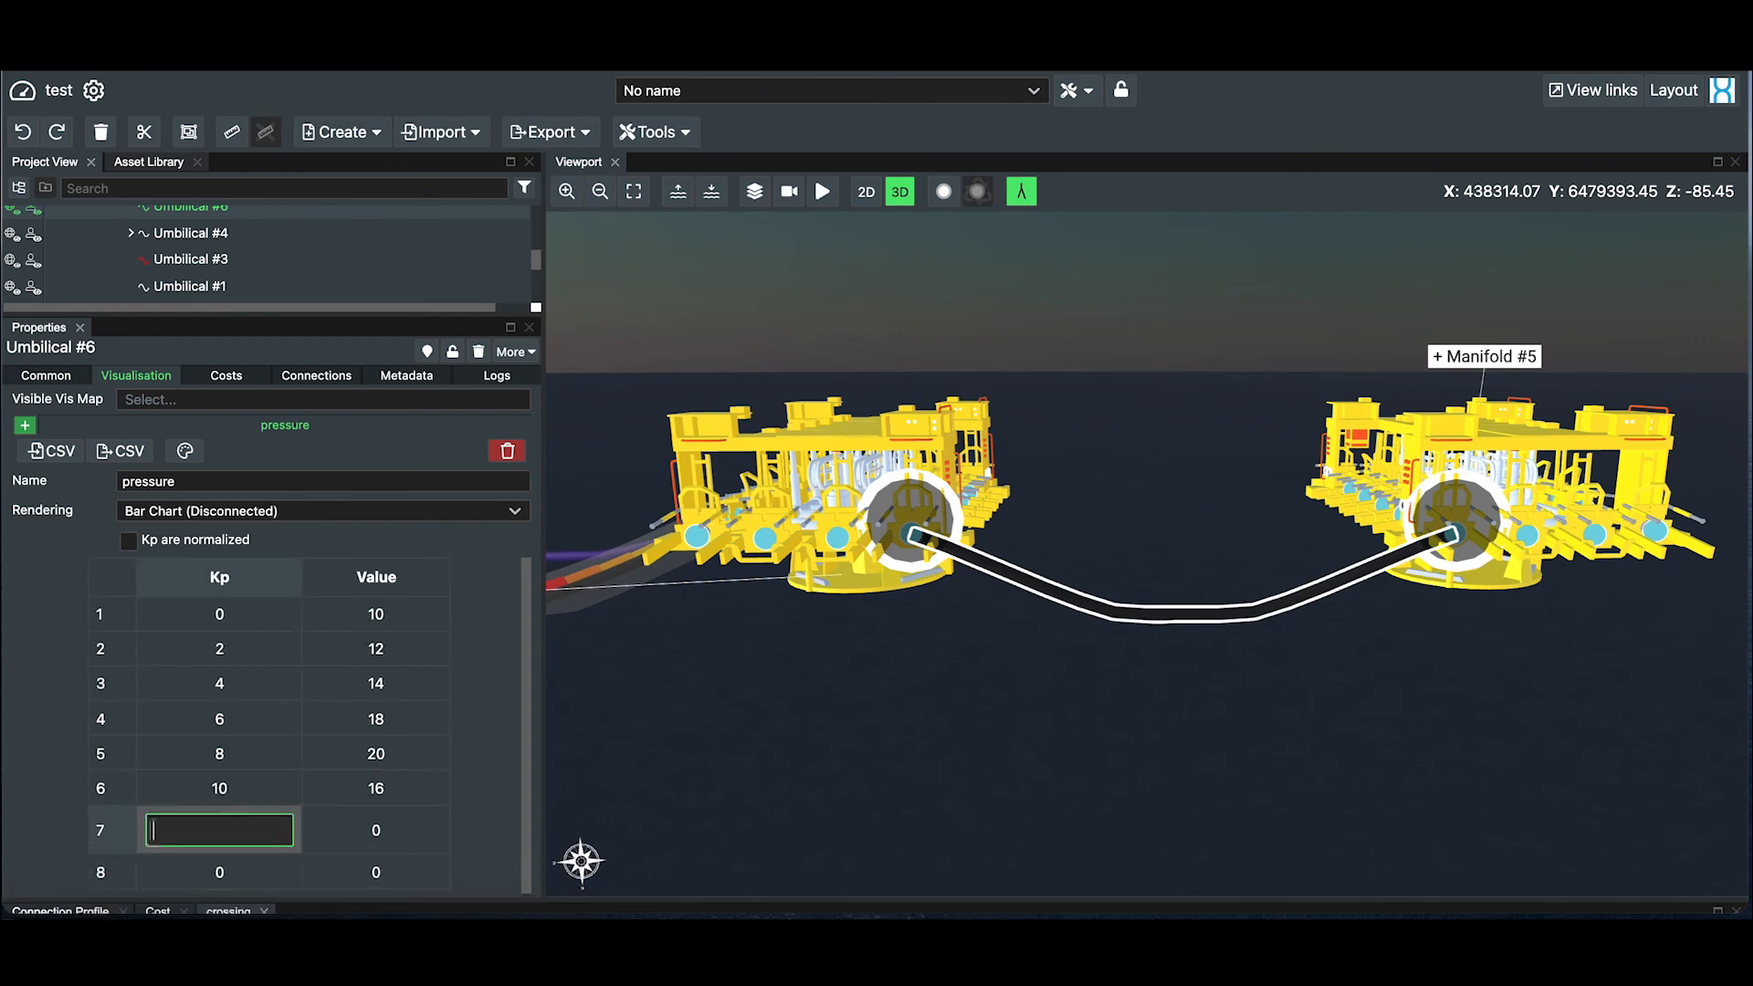
text(12)
click(399, 825)
double_click(399, 825)
text(13)
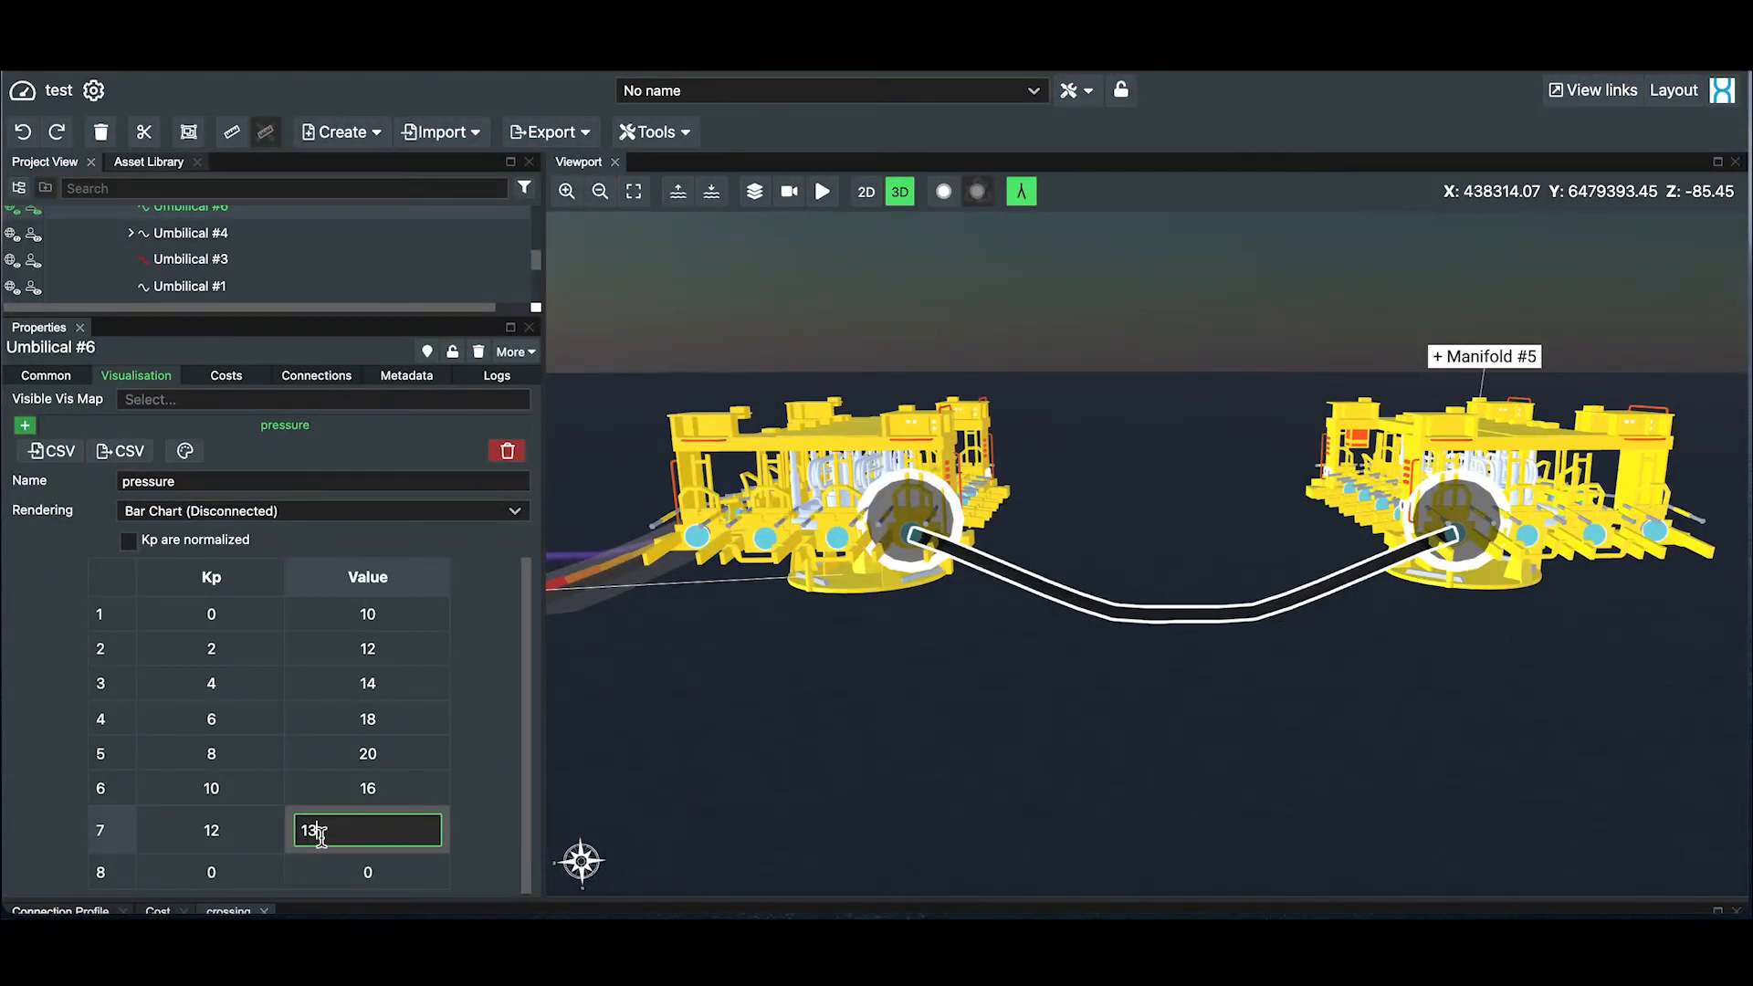
Step: Enter value 10 at Kp 14 in row 8 and make "pressure" the visible vis map of Umbilical #6
click(249, 872)
double_click(253, 858)
text(14)
click(373, 861)
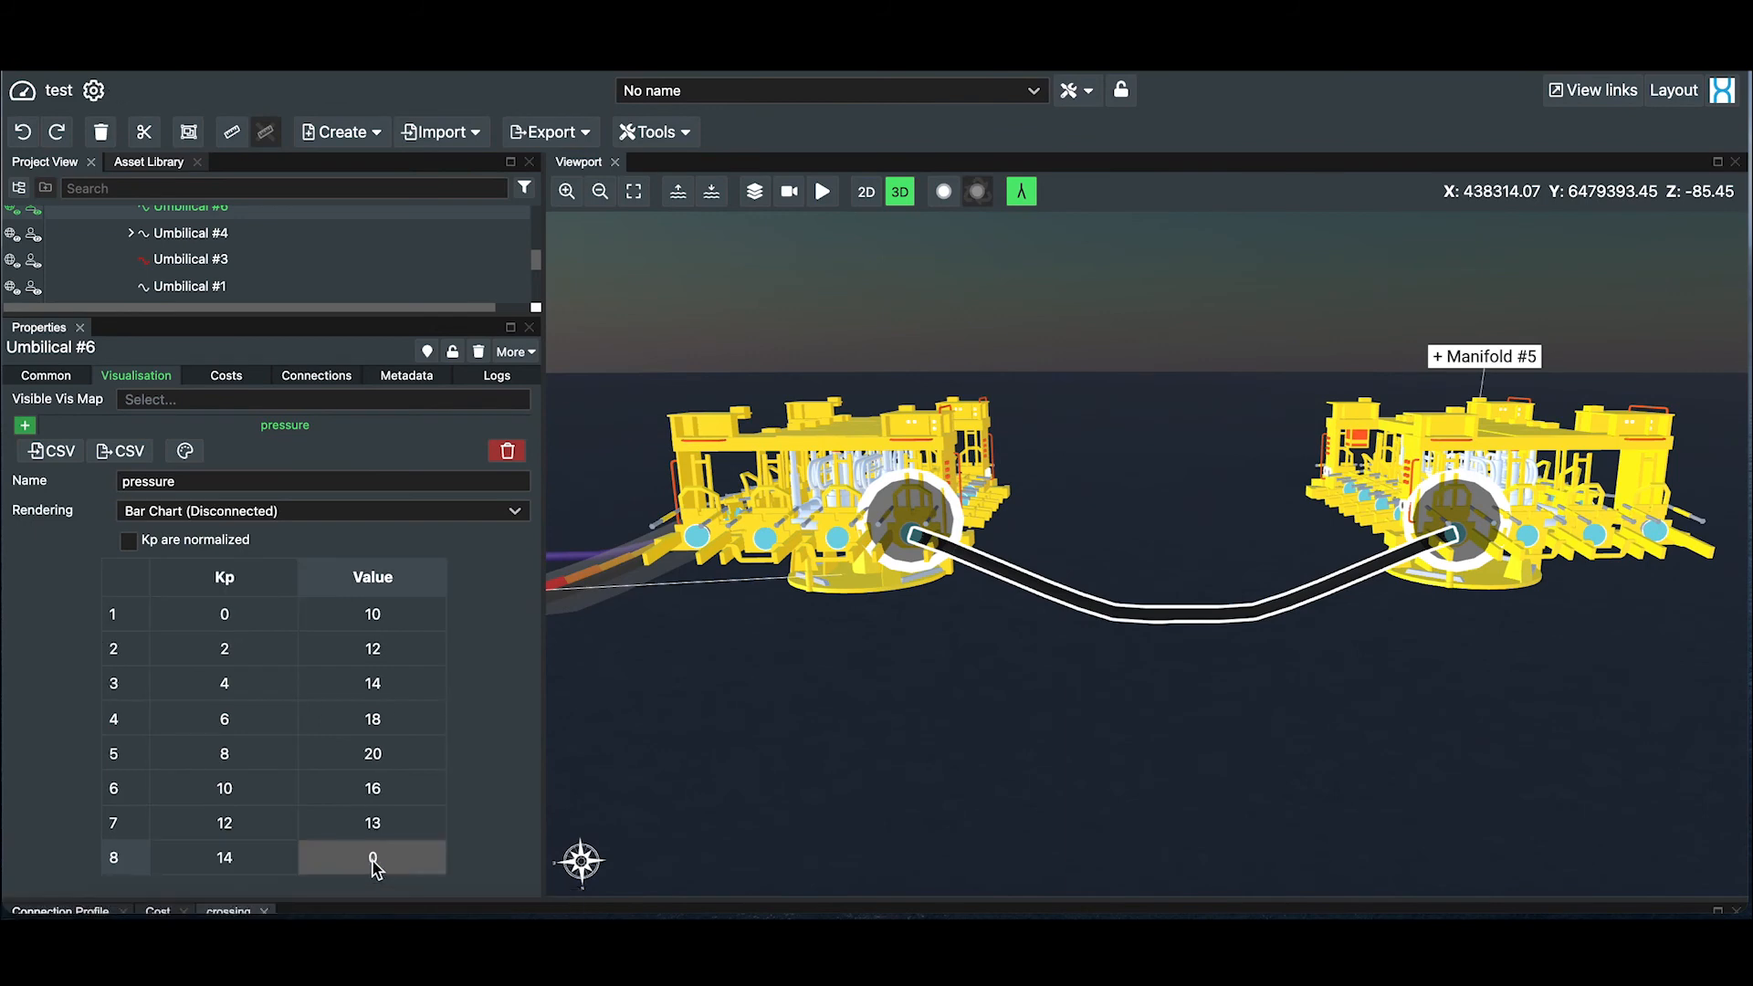
double_click(369, 861)
text(10)
click(168, 565)
click(175, 402)
click(171, 429)
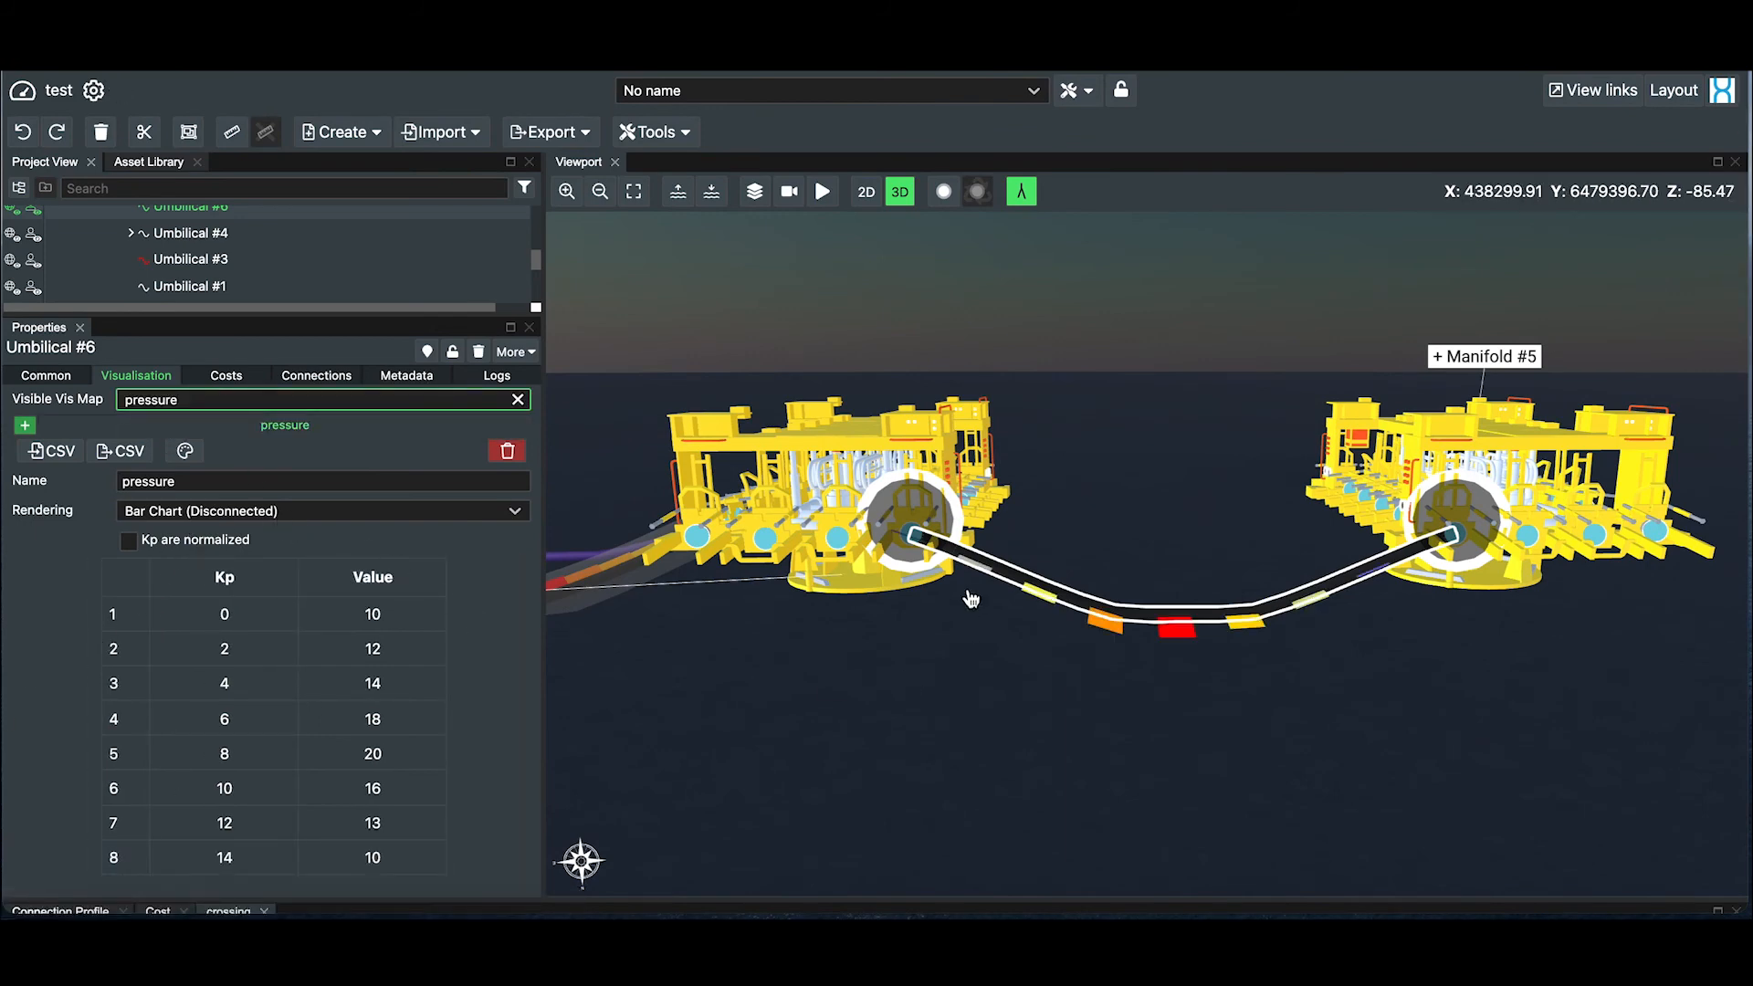
Step: Switch the pressure visualisation's rendering to Bar Chart (Connected), to Area Chart, and to one further rendering style
click(245, 511)
click(239, 541)
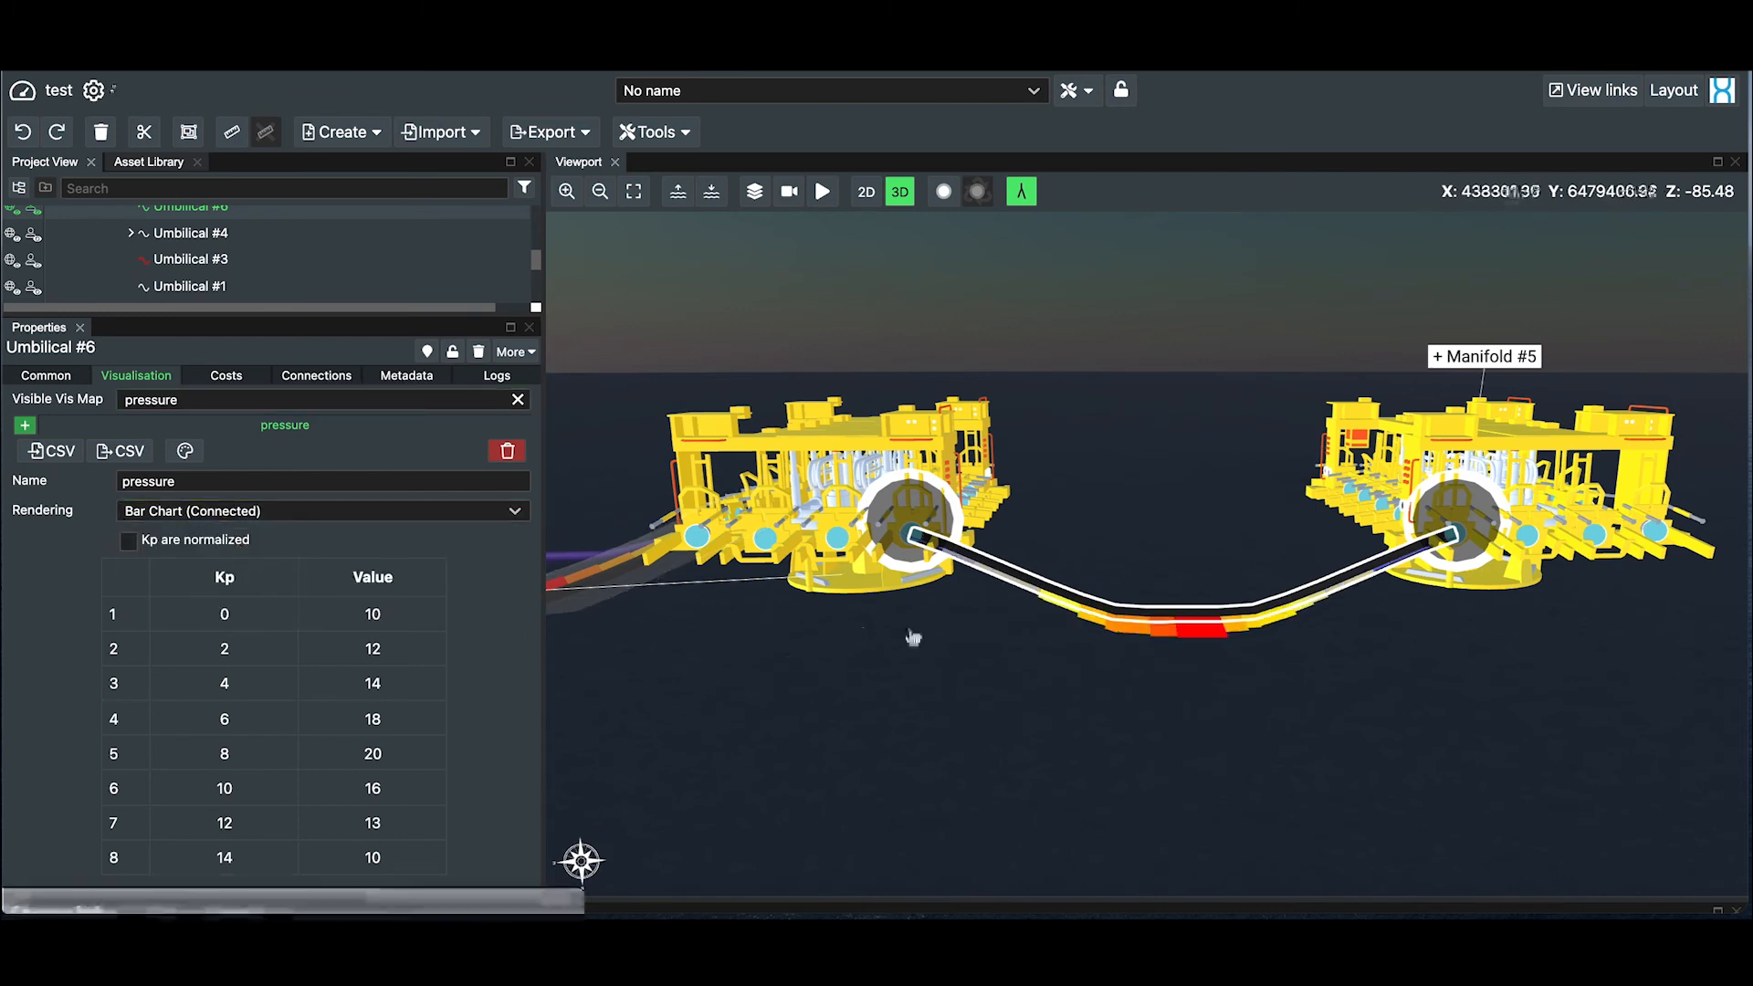
click(305, 513)
click(302, 589)
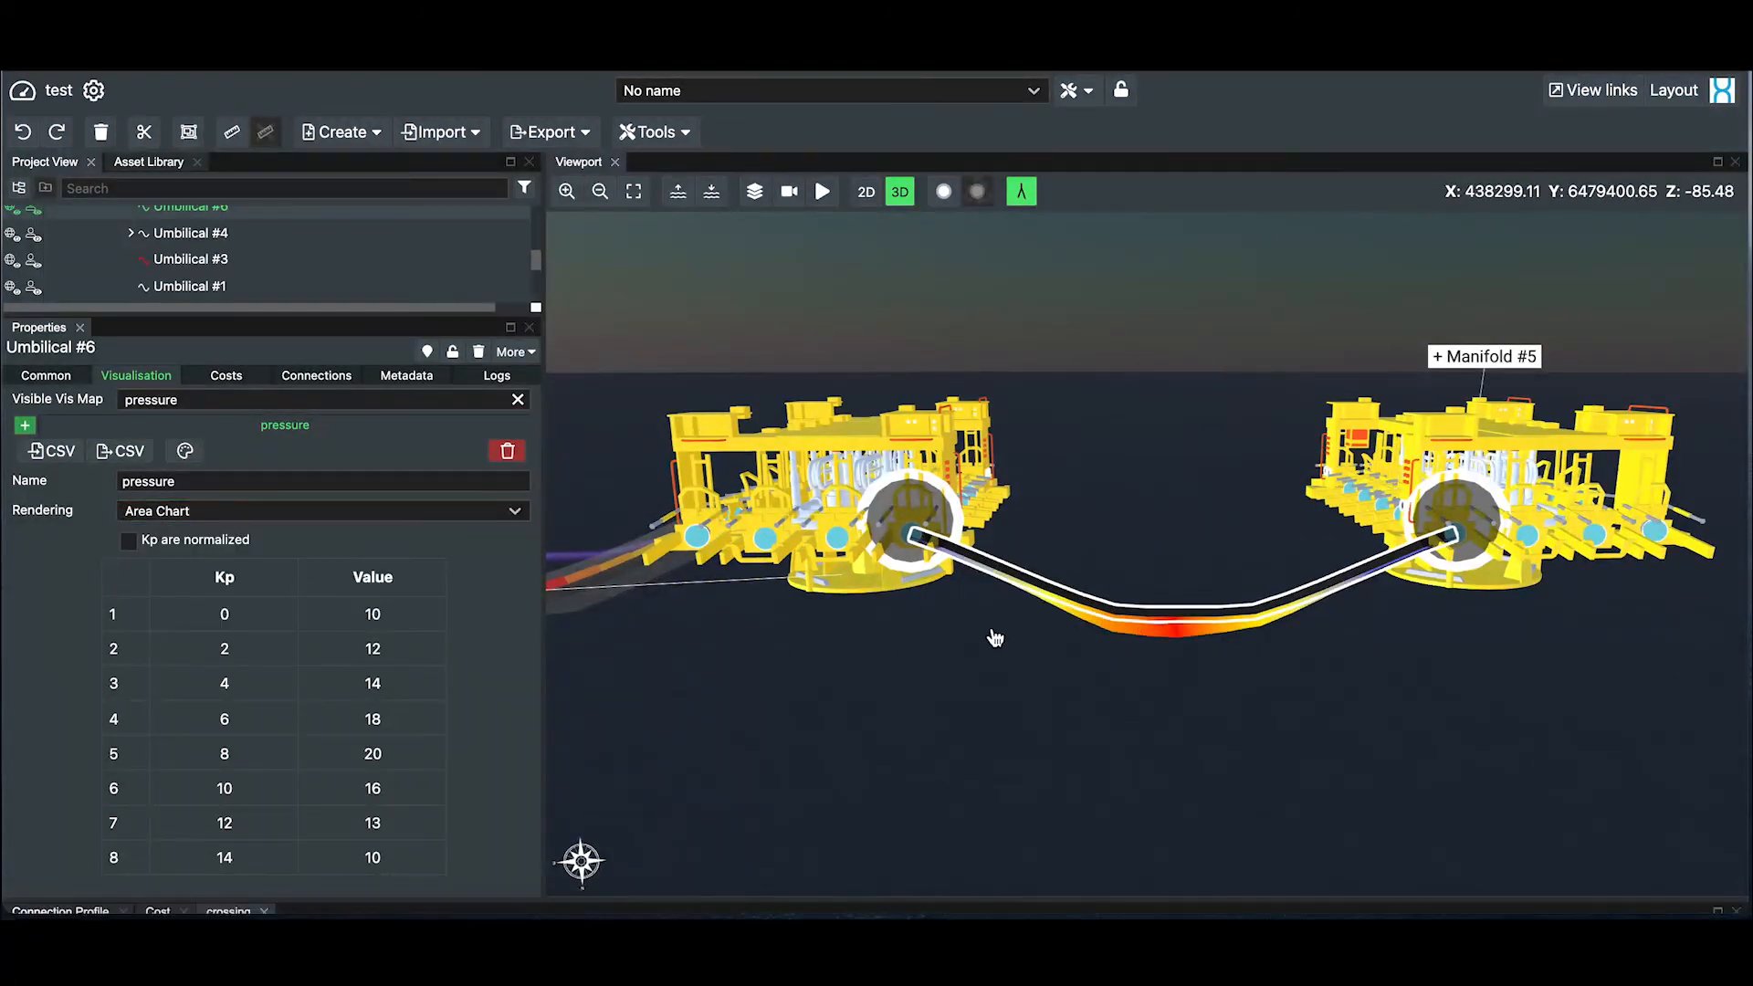
click(228, 511)
click(224, 614)
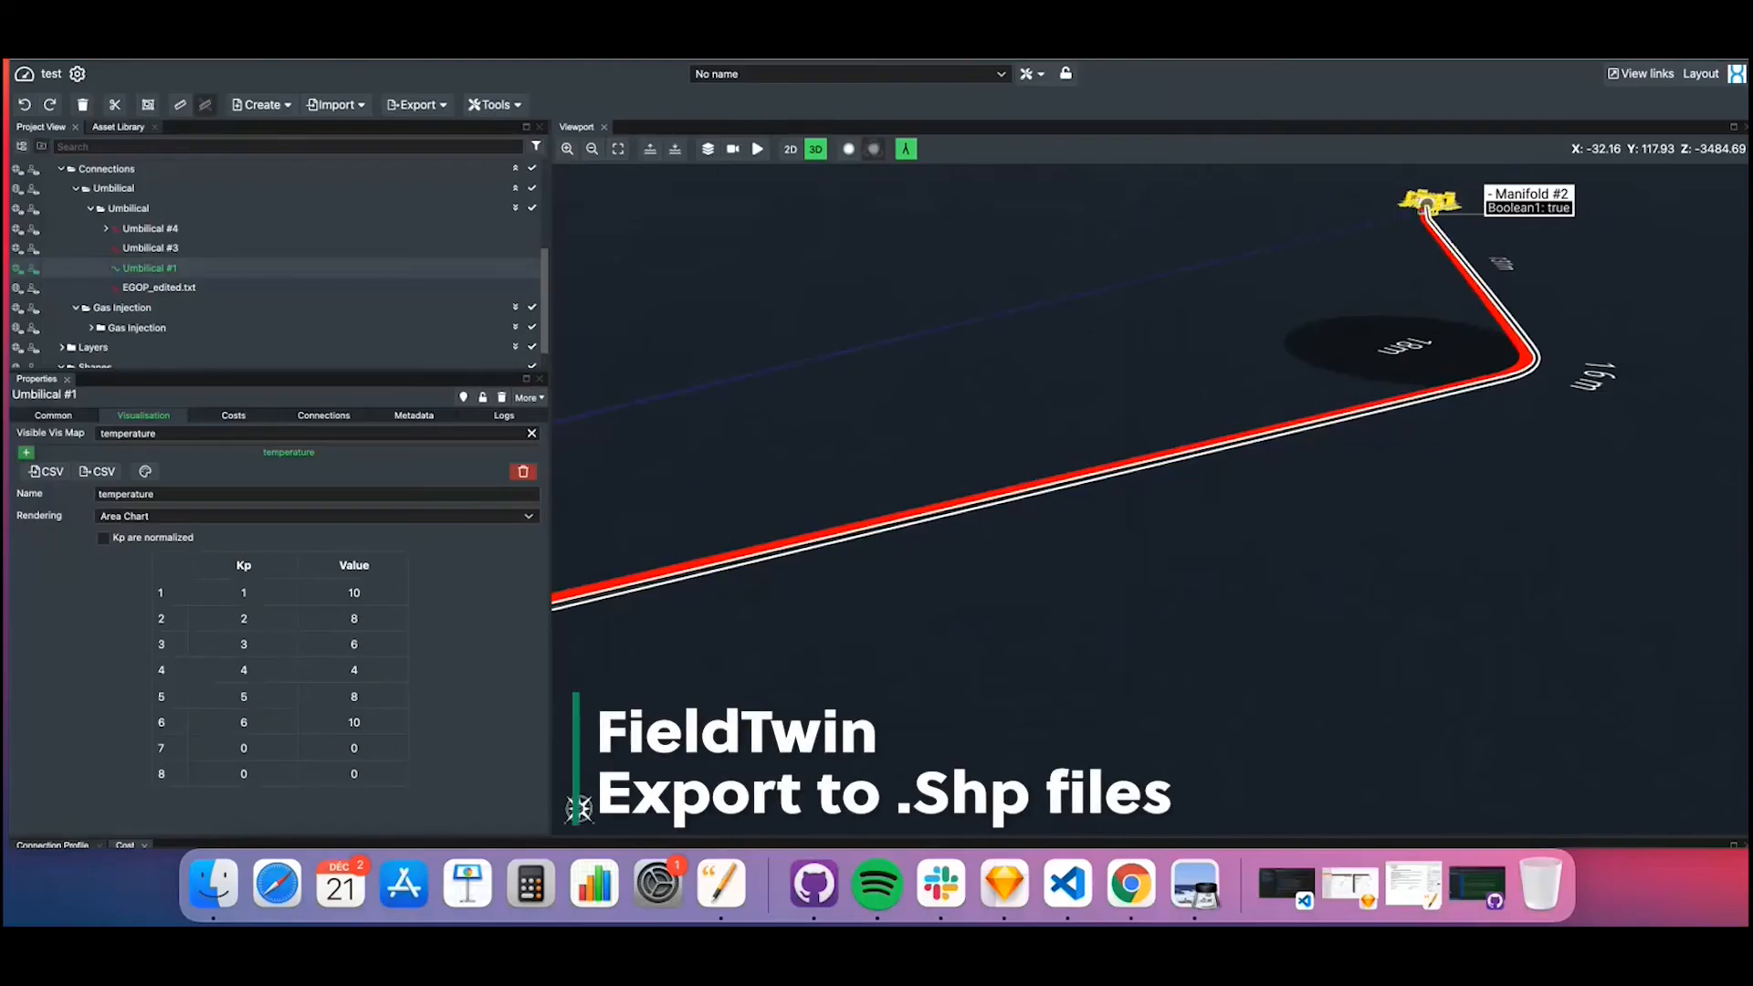
Step: Enlarge the project tree, select the circle New Shape #2 and display its export options, including Export as SHP
scroll(256, 263, down, 1)
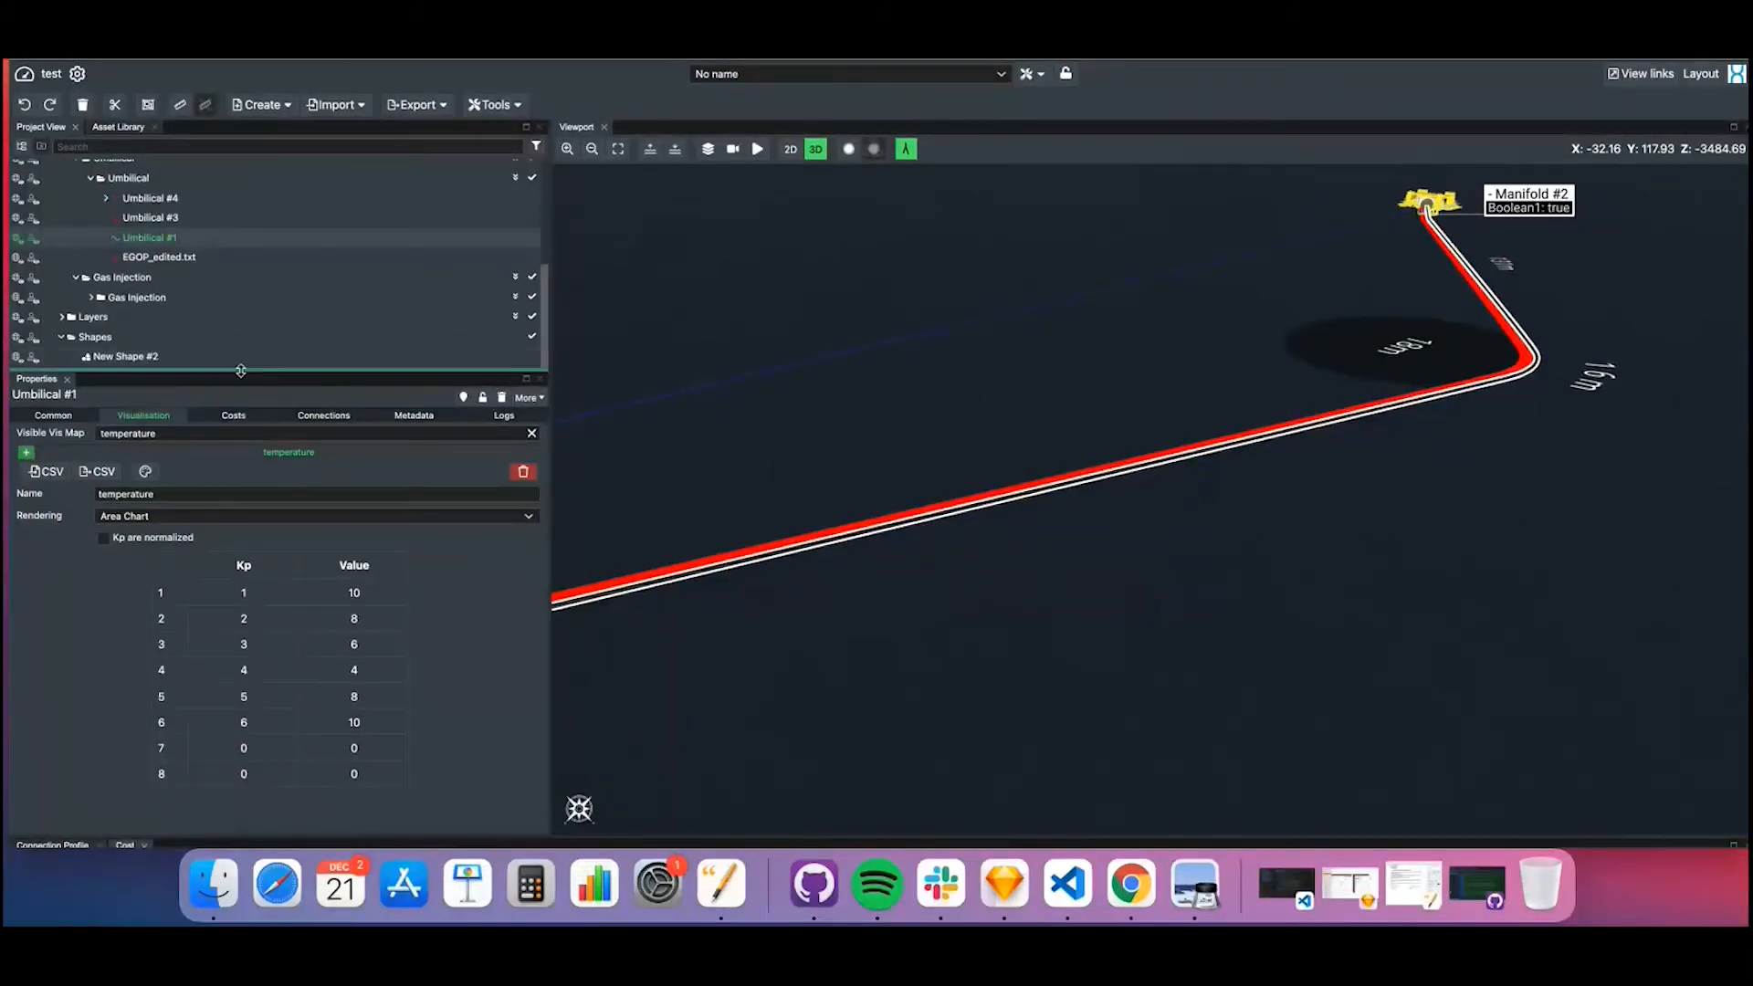
drag(240, 370, 241, 423)
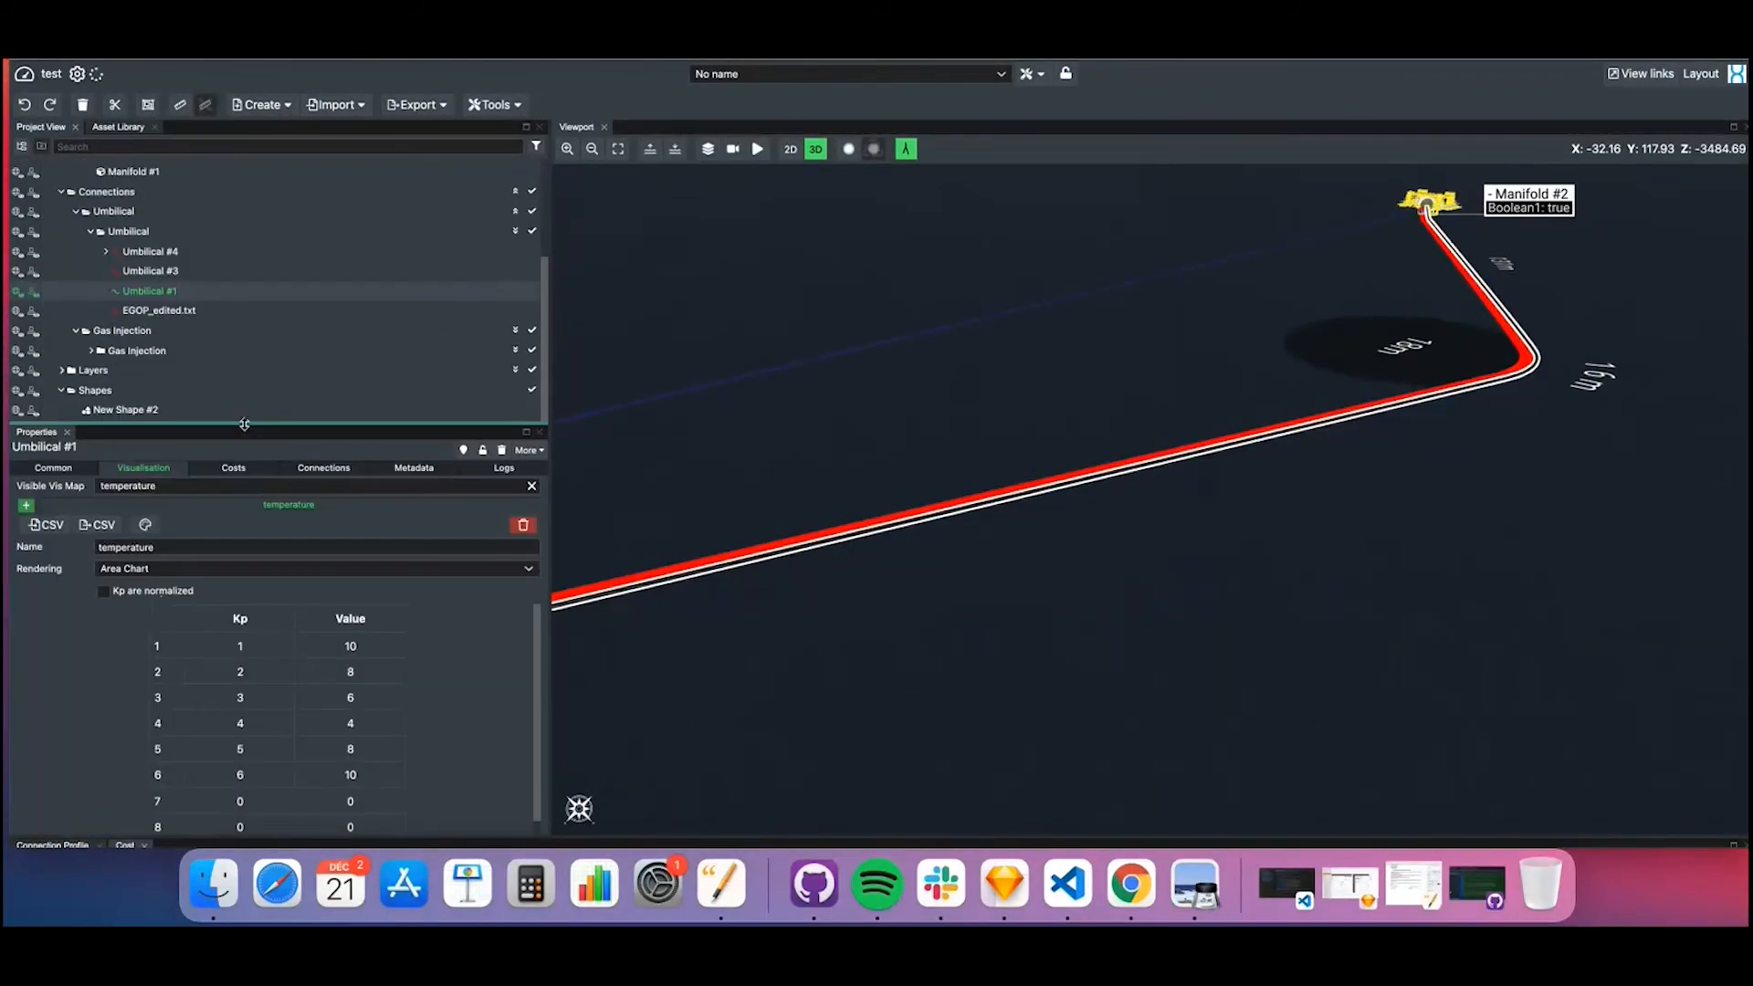
click(119, 411)
right_click(133, 419)
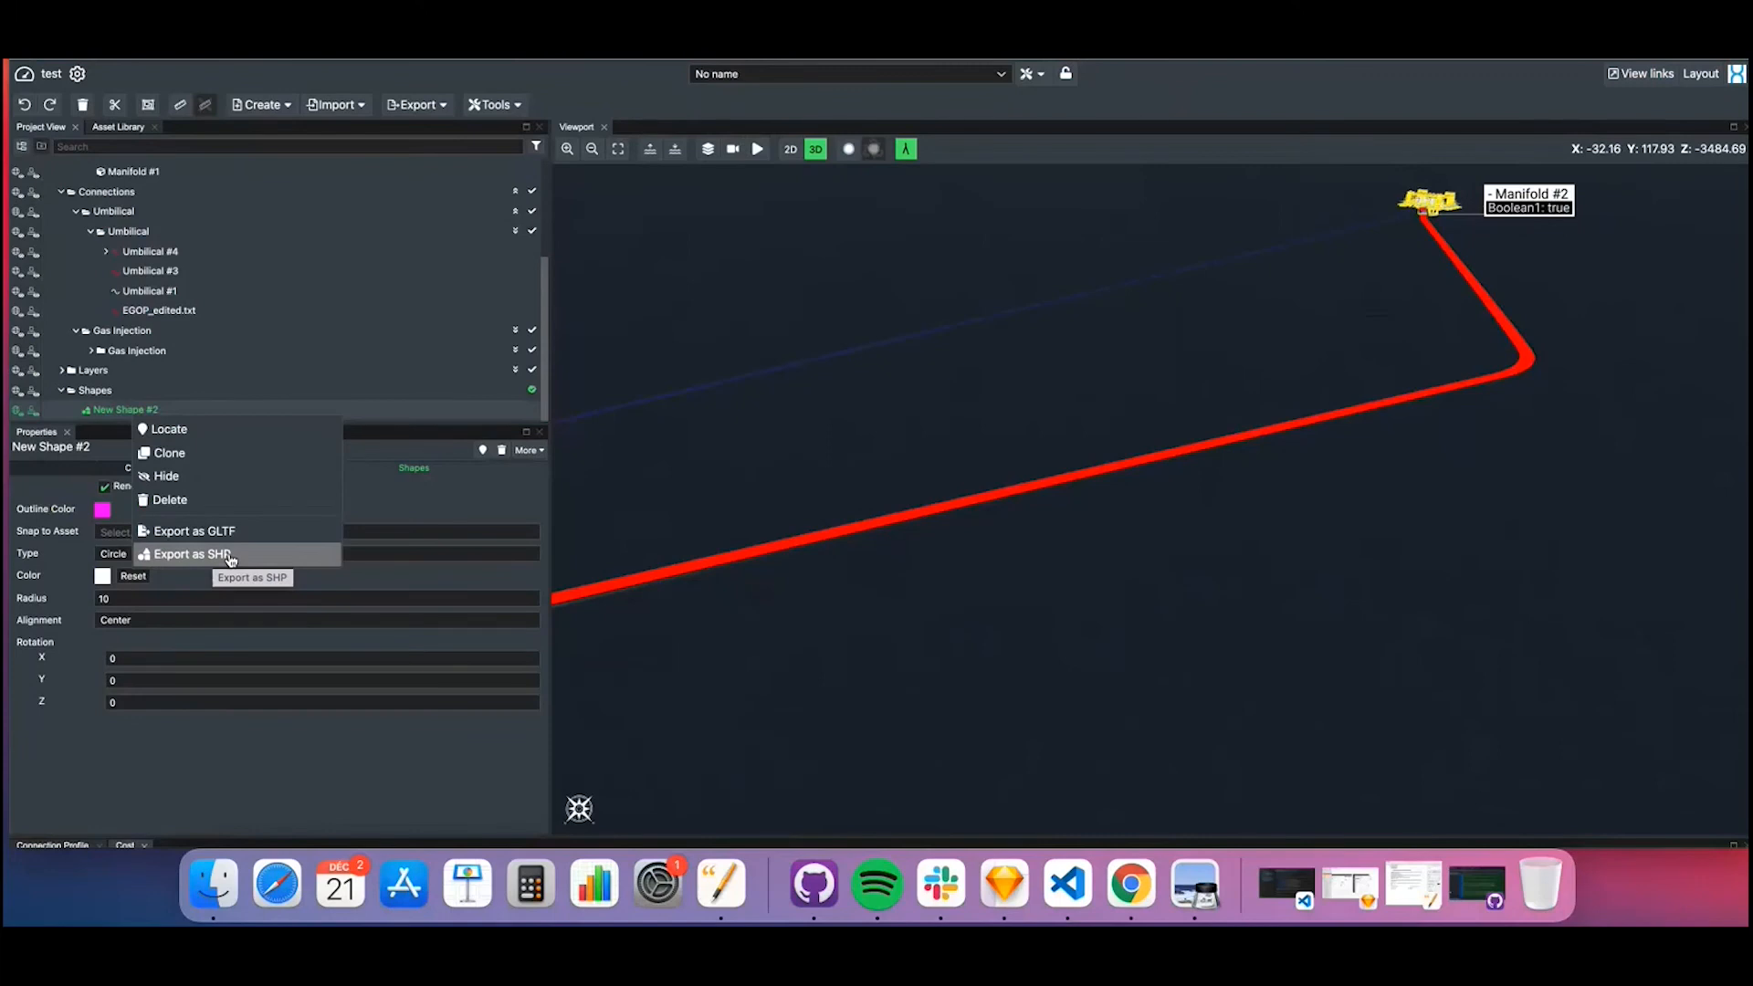
click(182, 762)
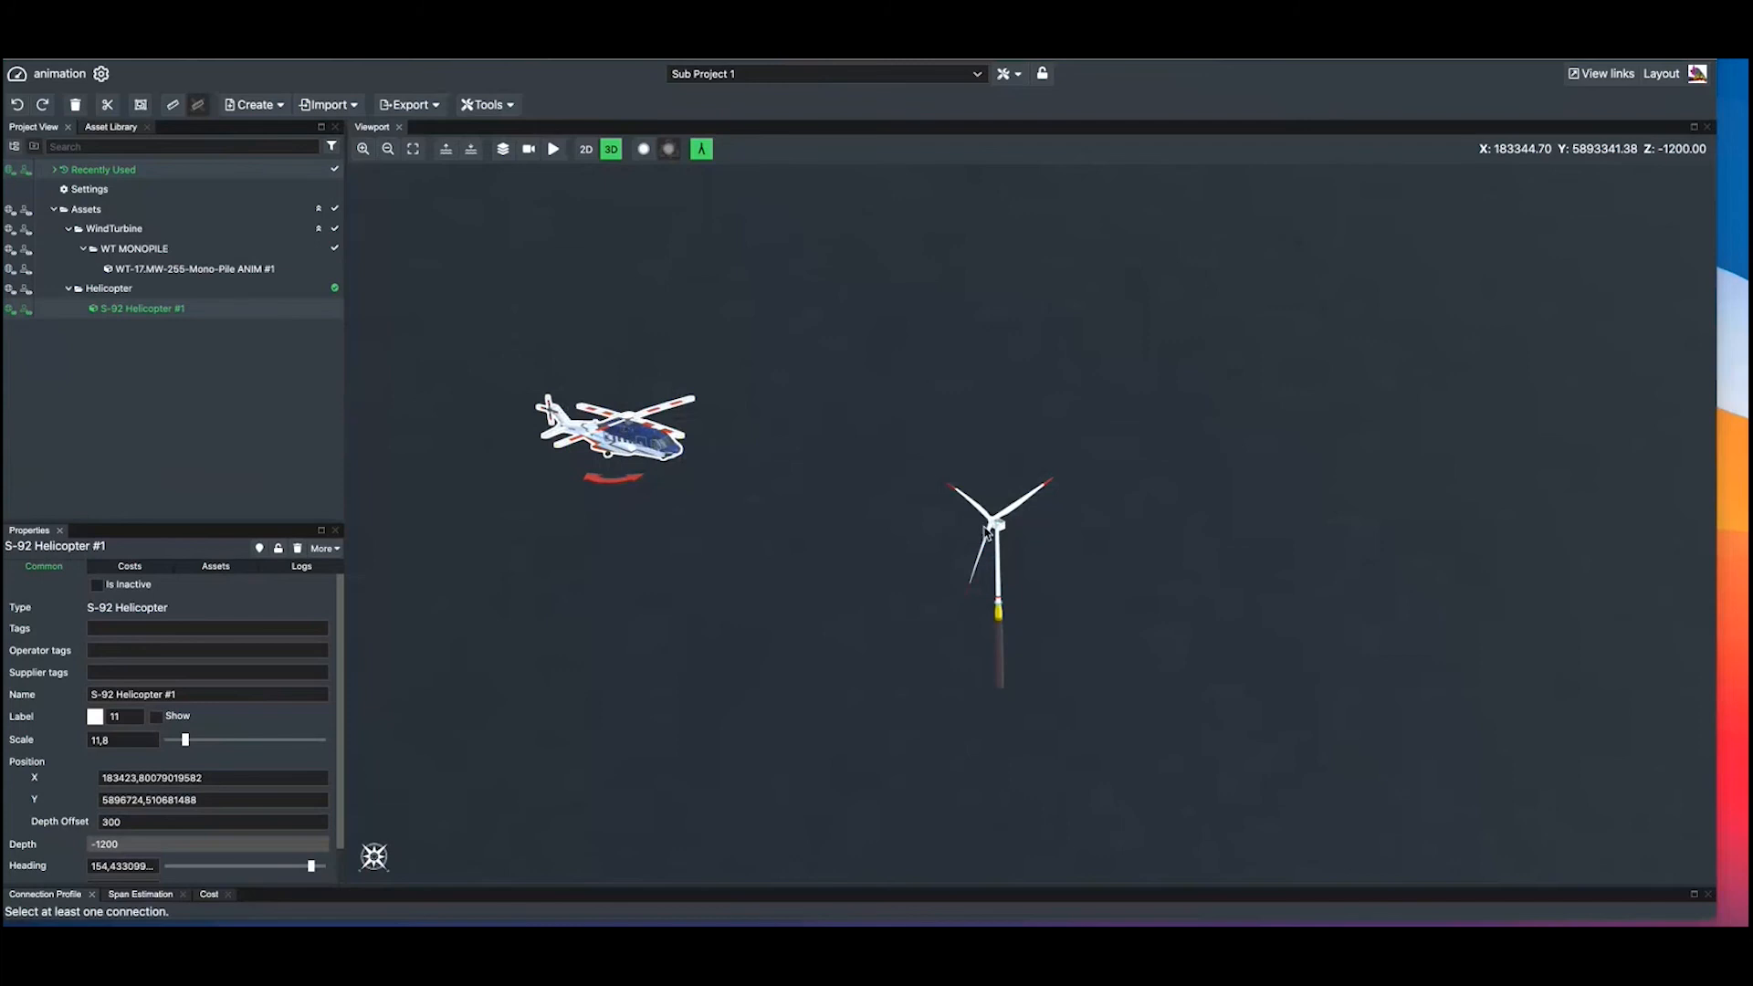
Step: Start animation playback in the scene with the helicopter and the wind turbine
click(553, 150)
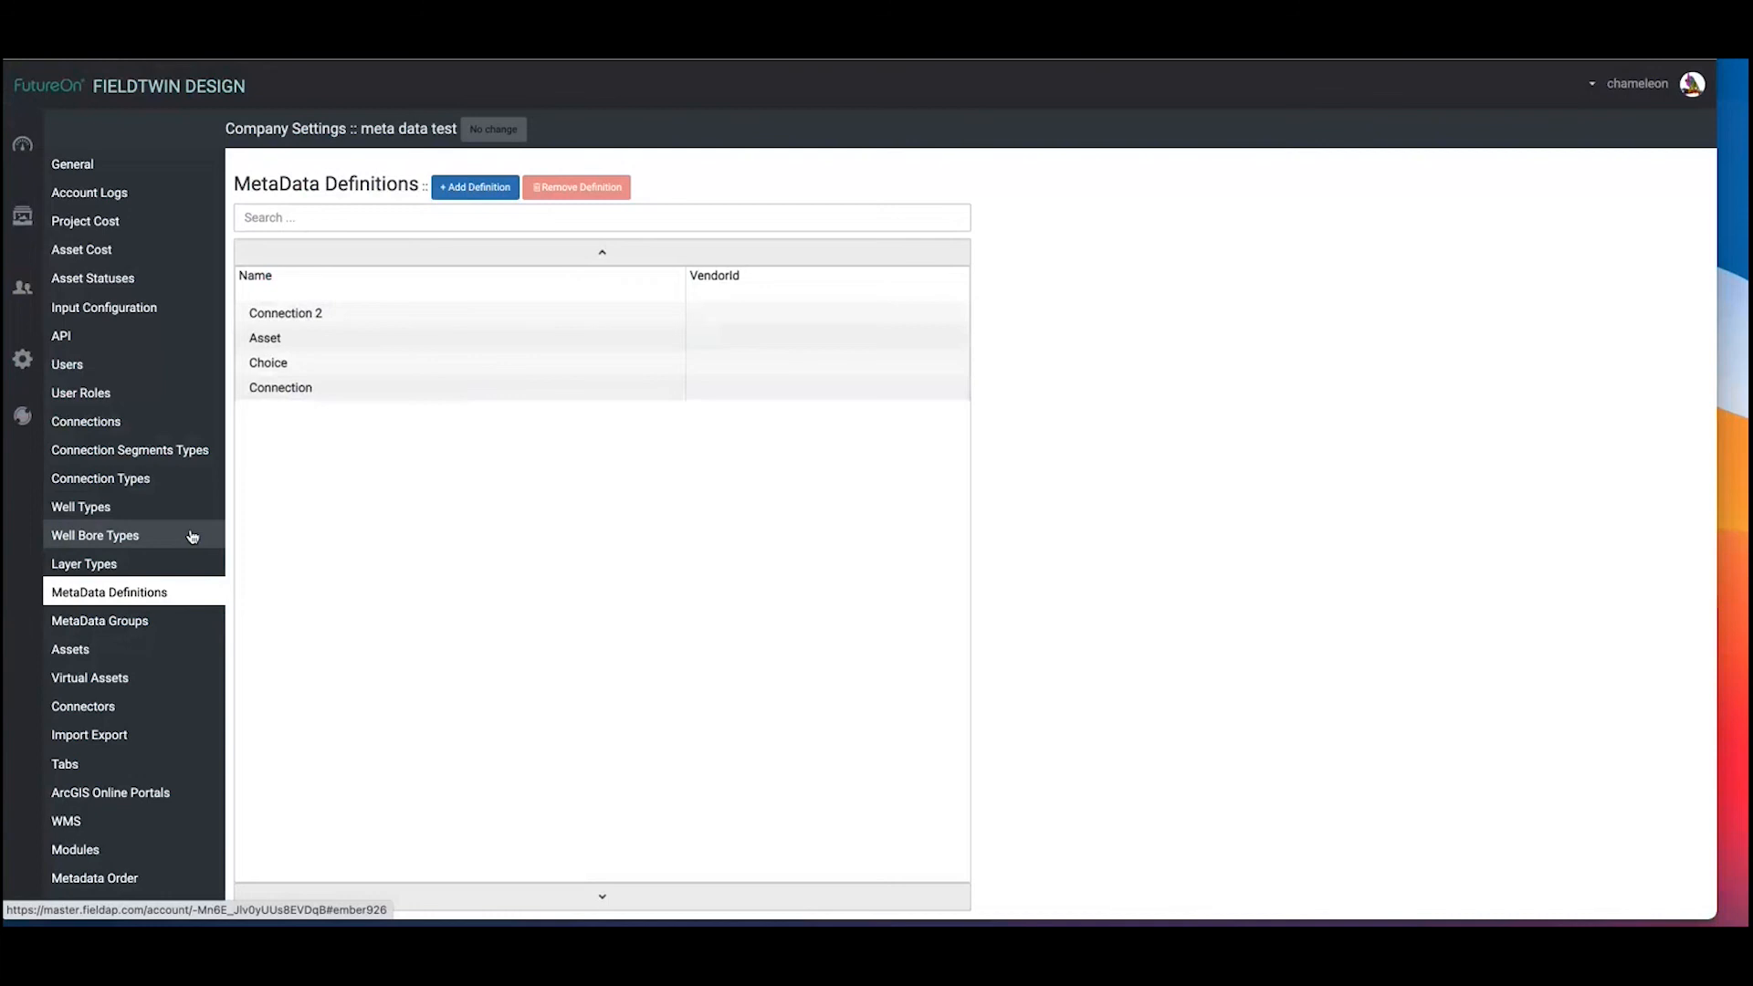
Step: Open the "Asset" metadata definition and review its control, docking slot and filter settings
click(265, 339)
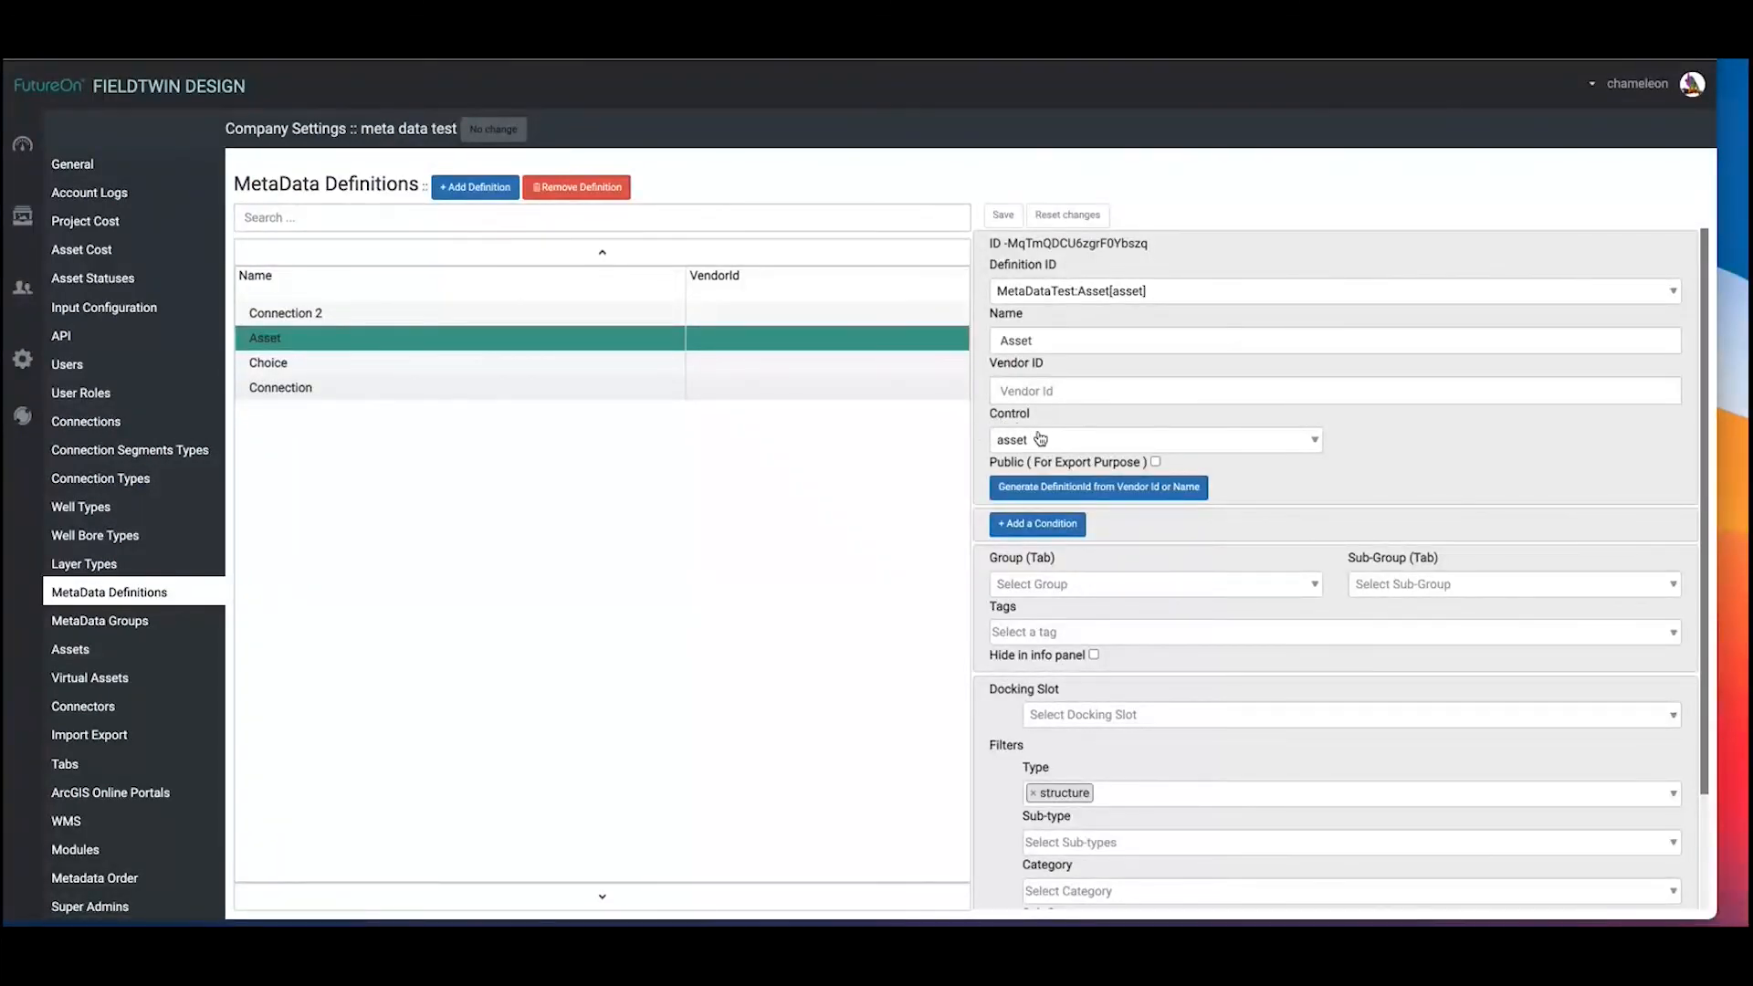
scroll(1087, 591, down, 2)
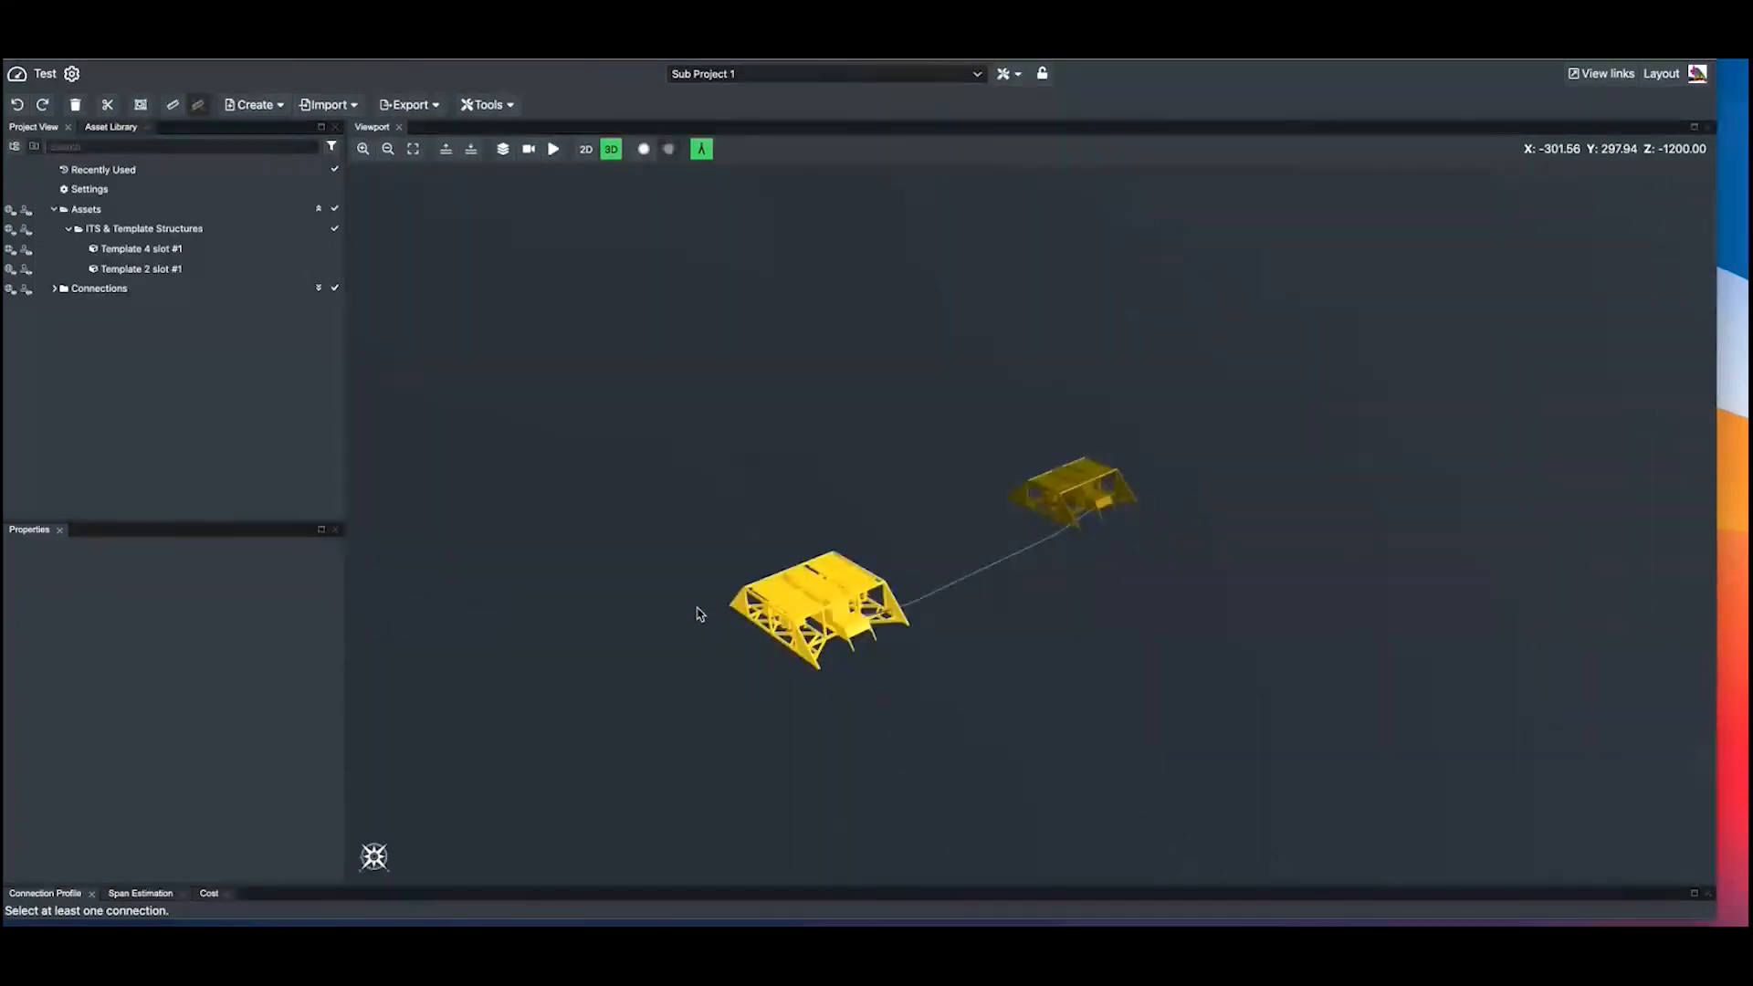
Step: Select Template 4 slot #1 and set the Asset field nested under its XMT shallow water metadata to XMT shallow water
scroll(700, 614, up, 5)
scroll(697, 614, down, 5)
drag(727, 613, 588, 443)
click(596, 448)
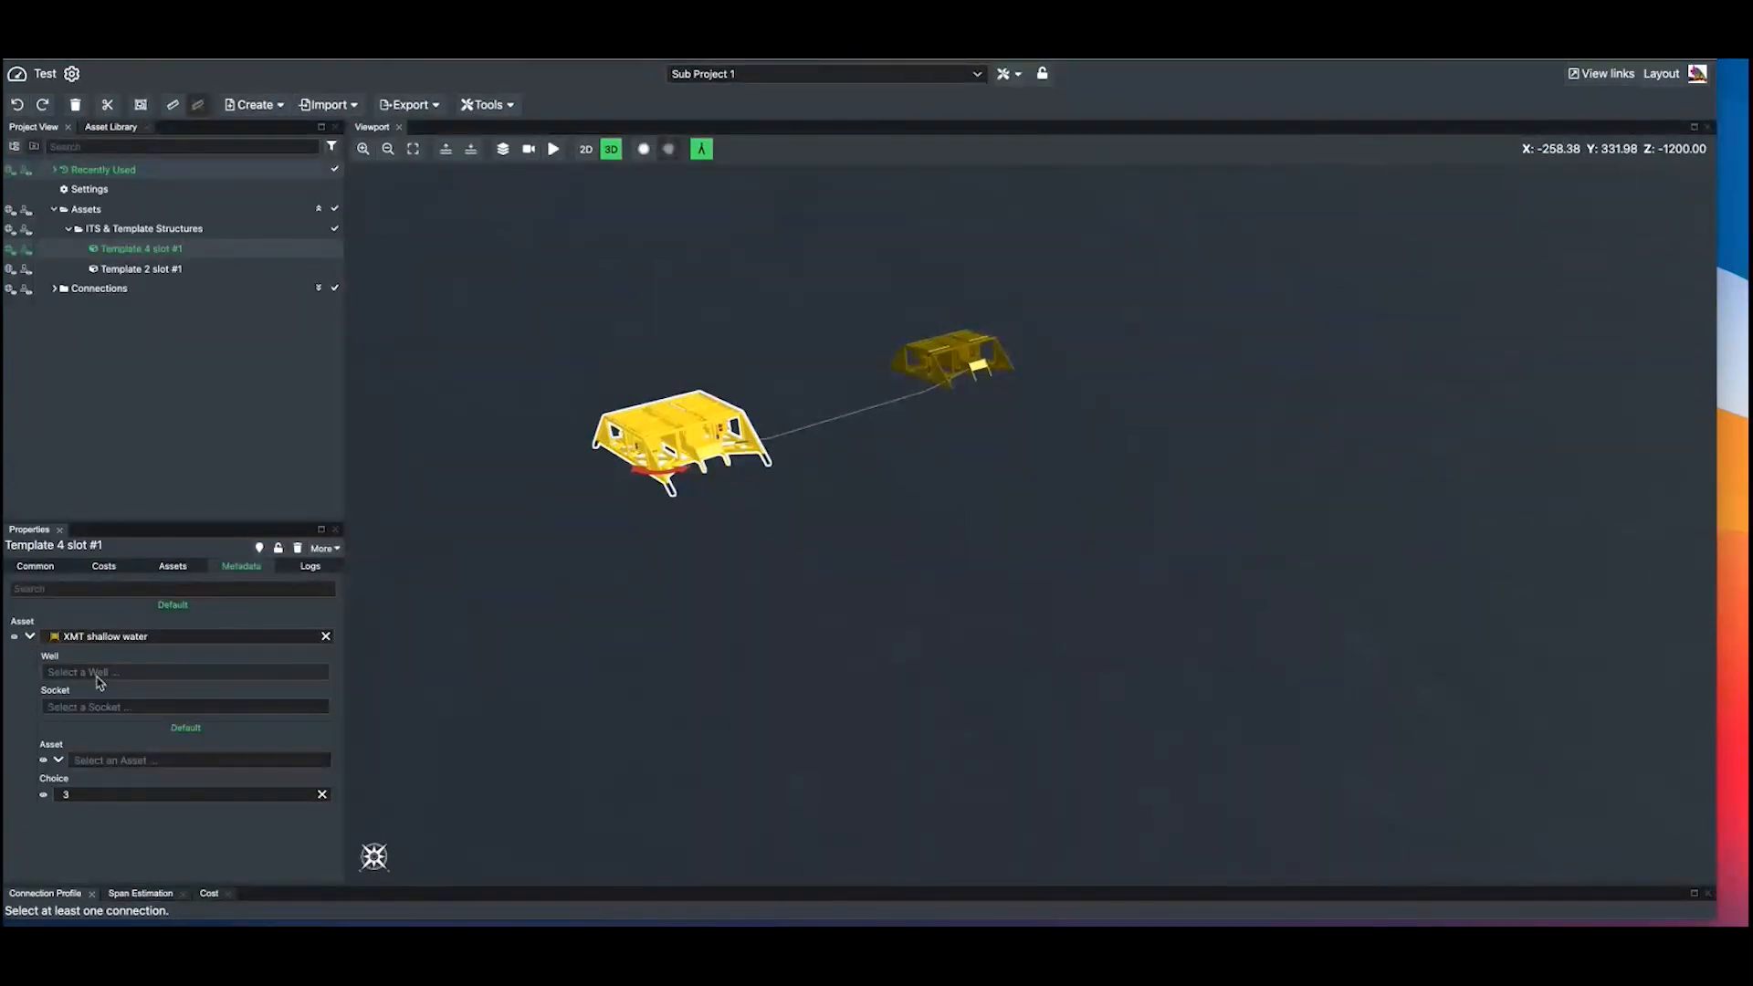
click(125, 761)
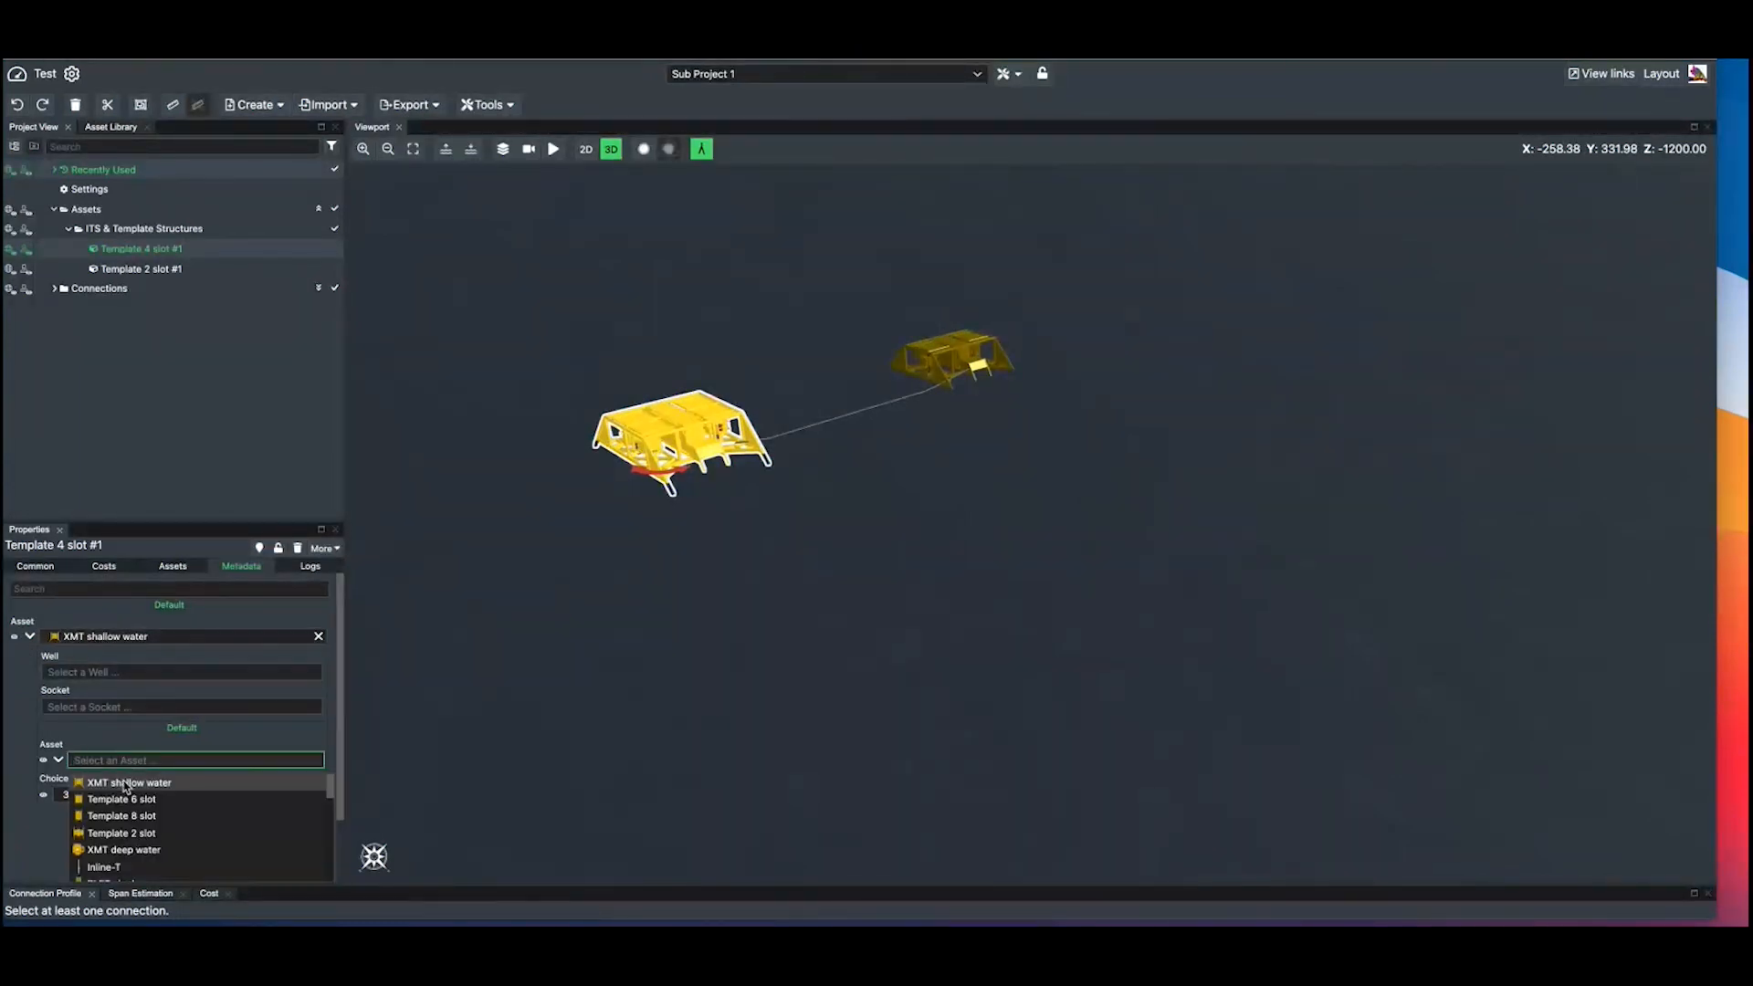
click(129, 784)
scroll(129, 786, down, 2)
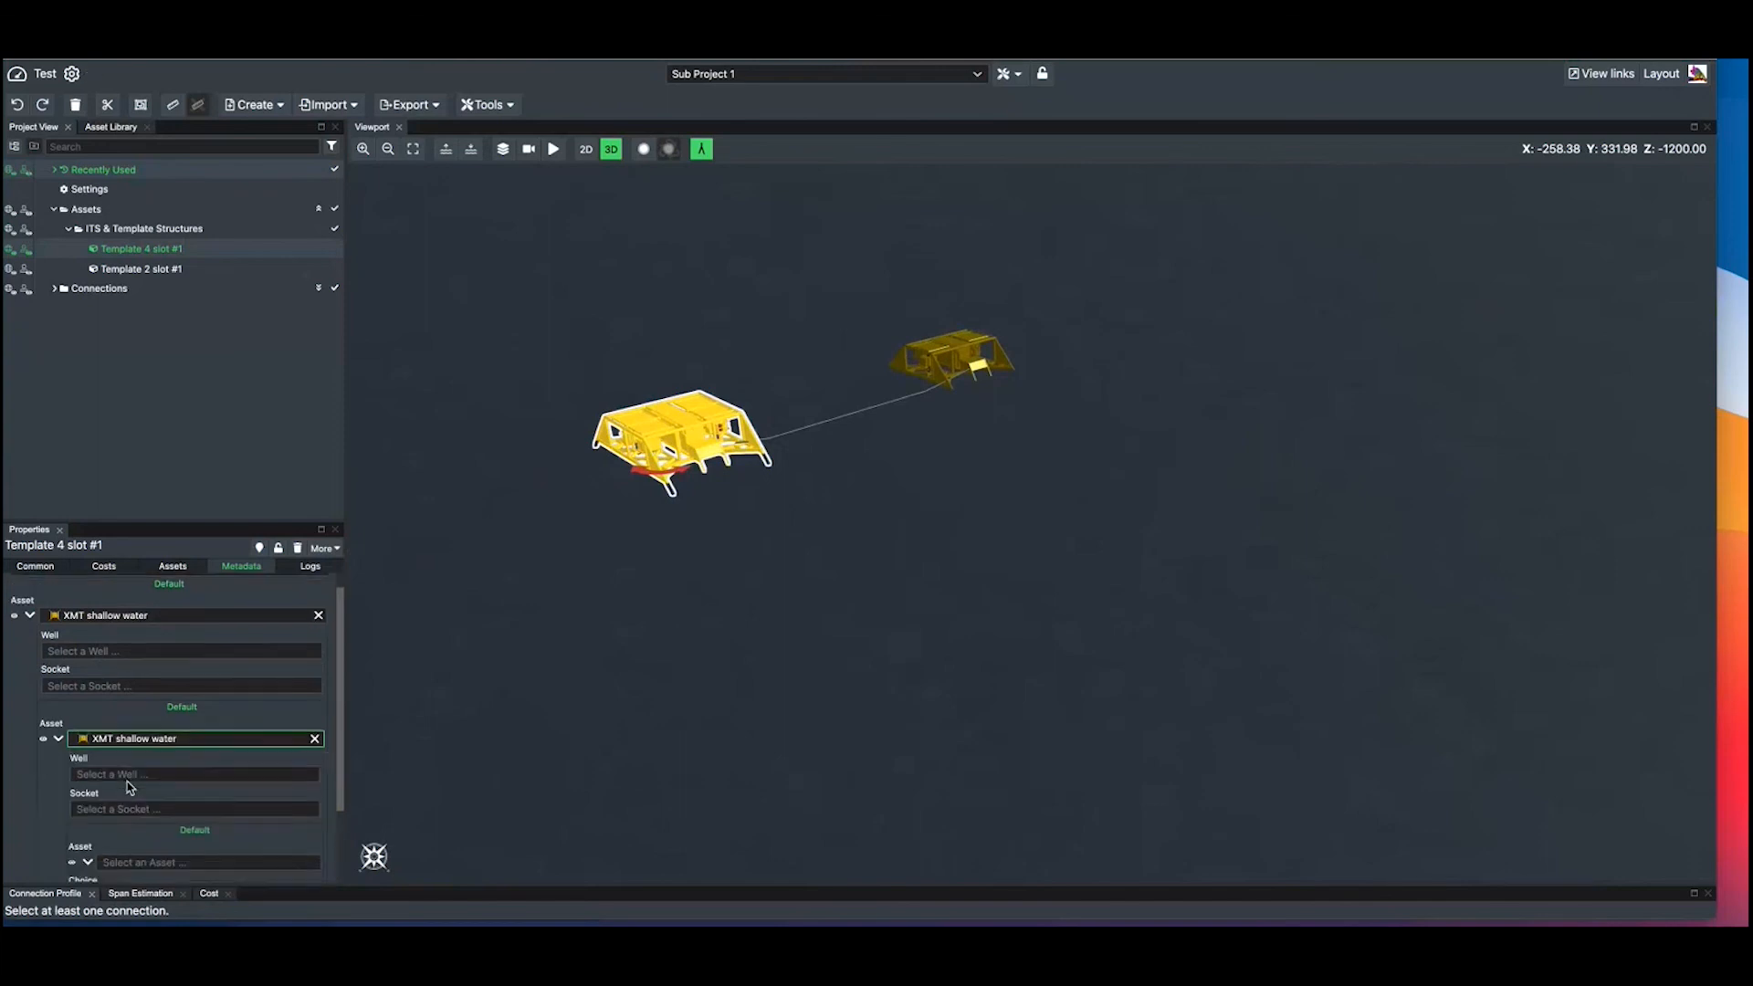
scroll(128, 786, up, 2)
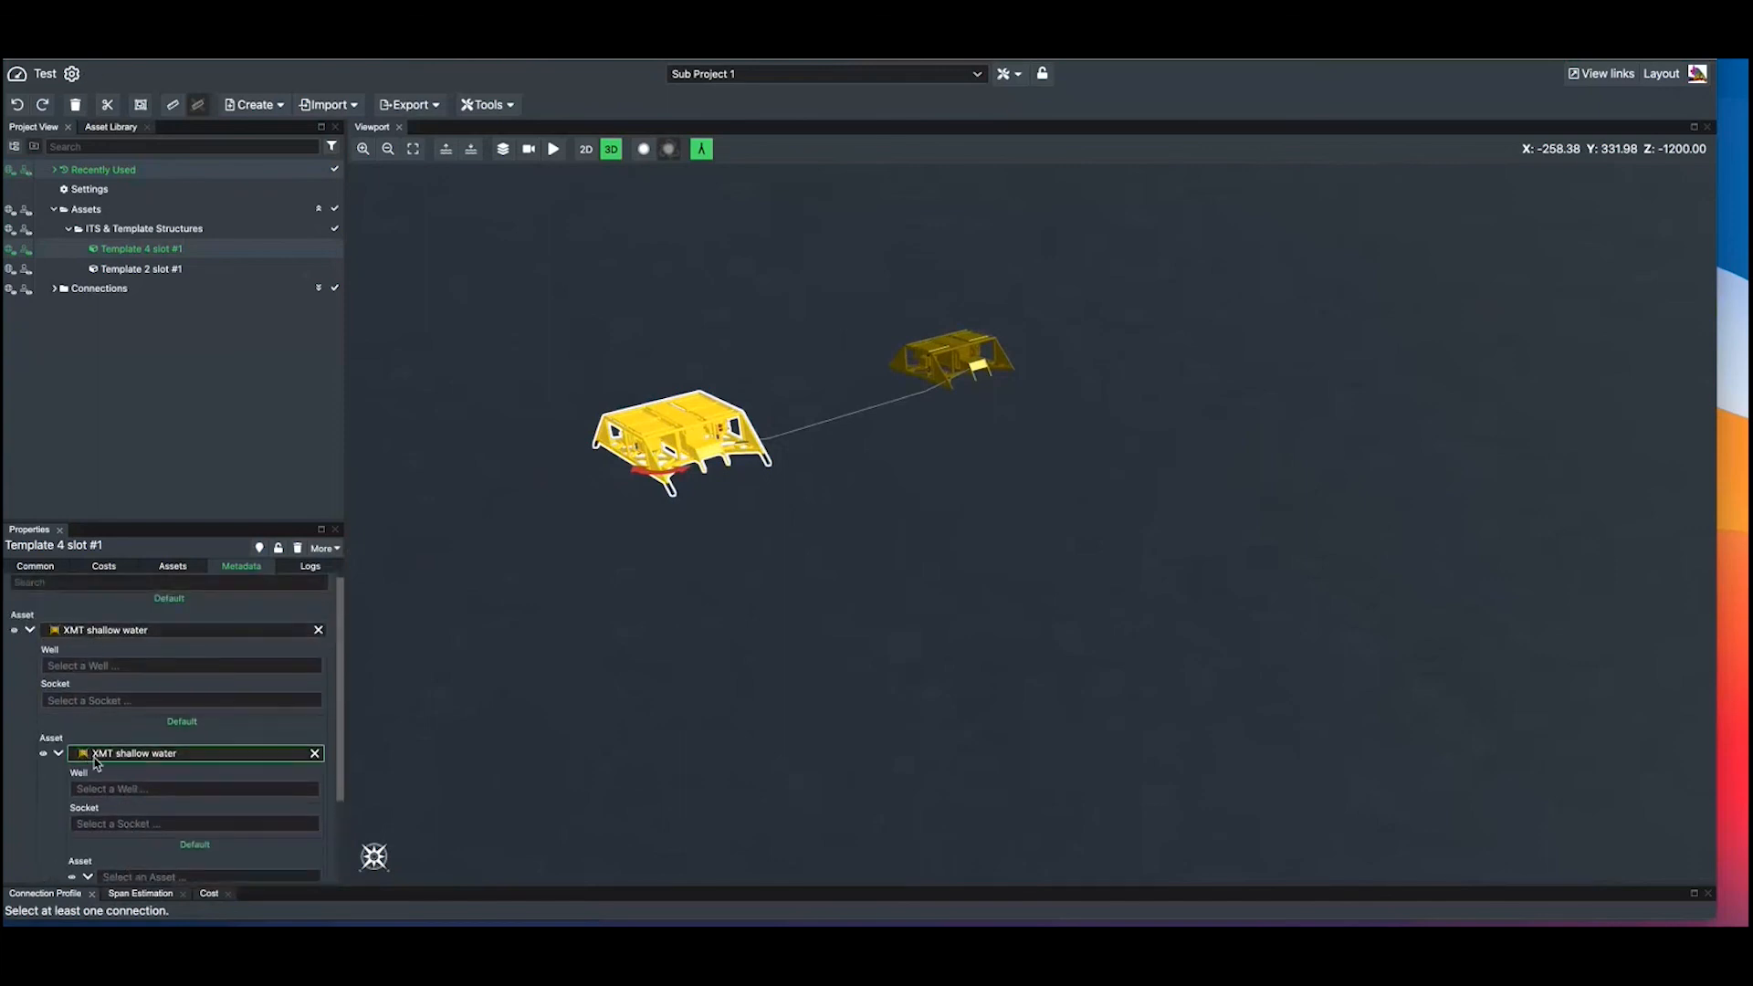
scroll(144, 754, down, 4)
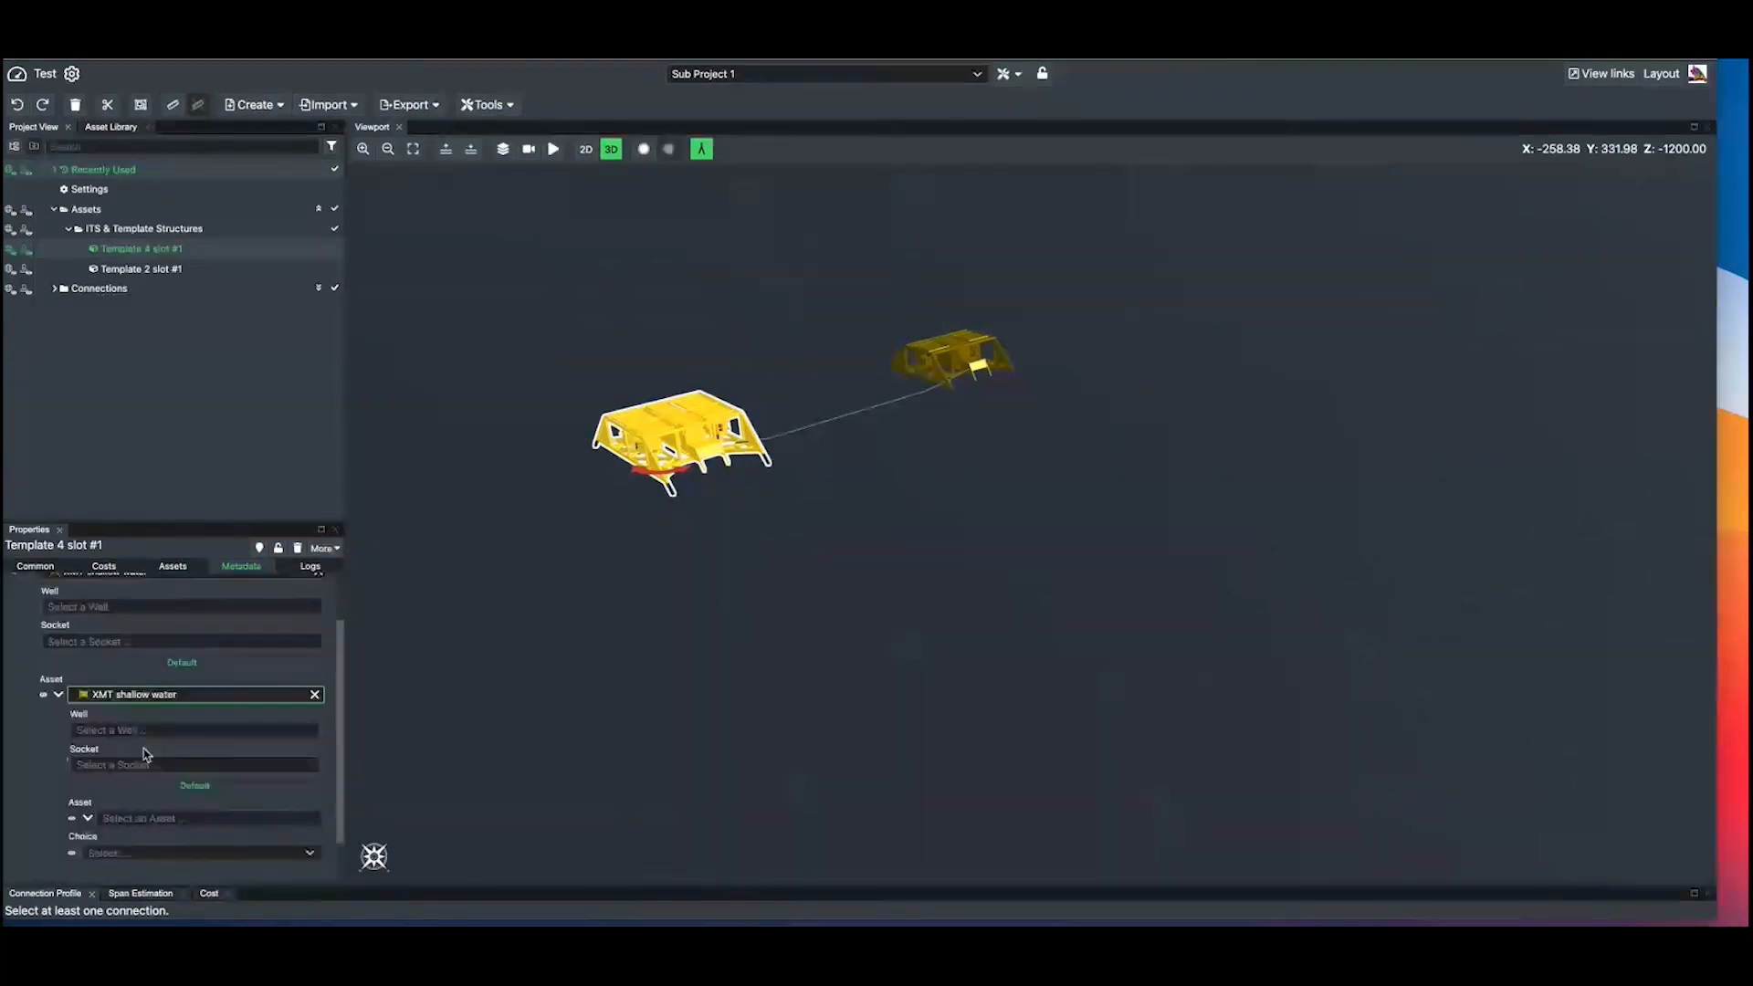